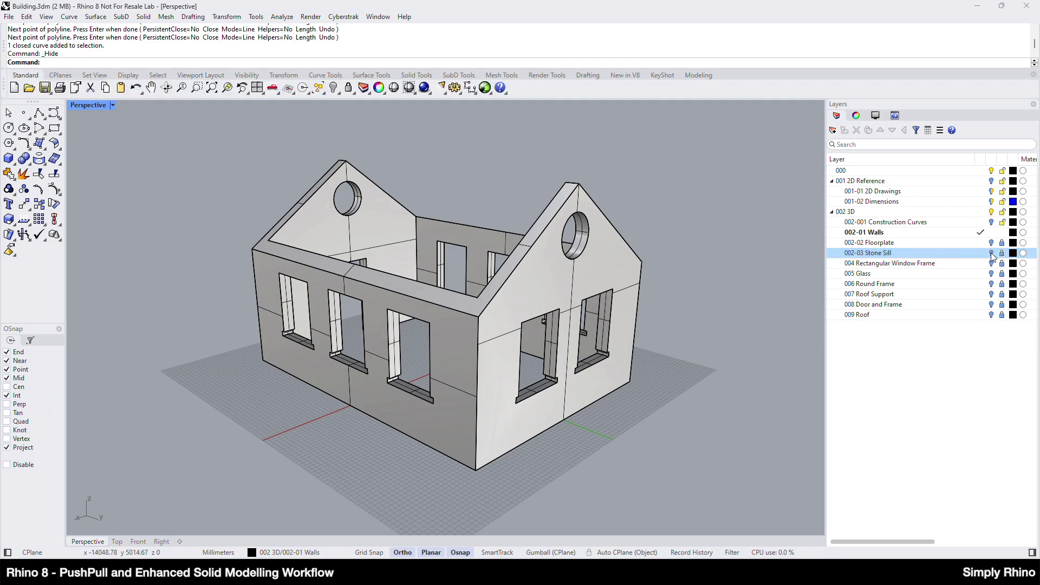
# Step: Show the stone sill, window frame, glass and round frame layers, then hide them again
pyautogui.click(991, 253)
pyautogui.click(992, 263)
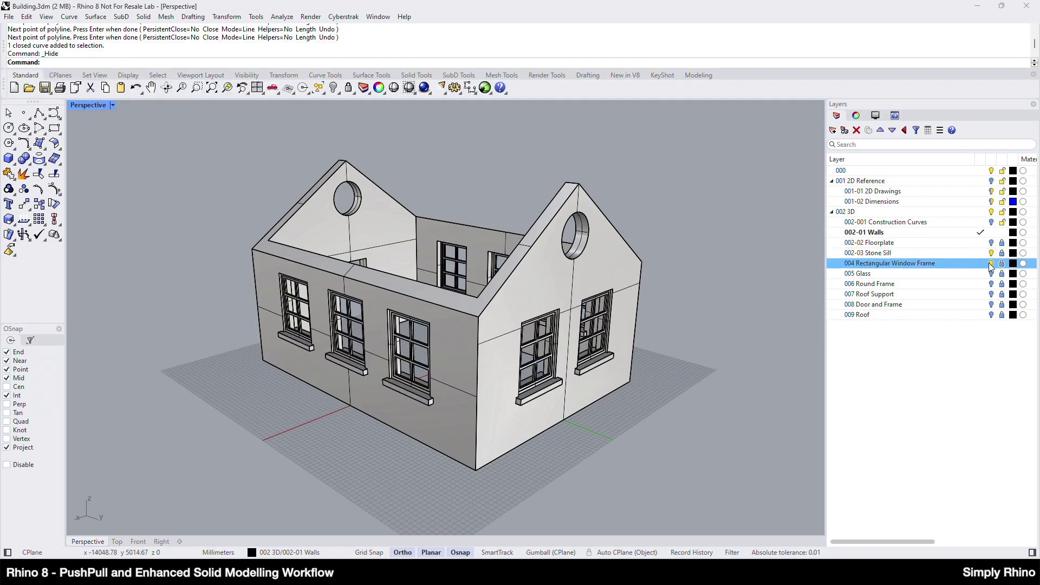
pyautogui.click(991, 274)
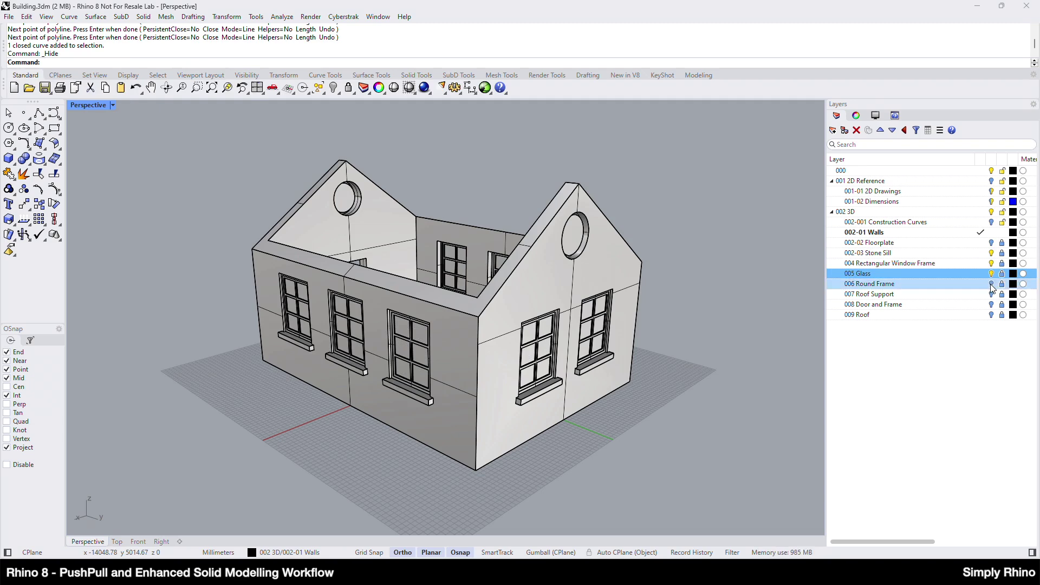
pyautogui.click(990, 283)
pyautogui.click(990, 284)
pyautogui.click(991, 273)
pyautogui.click(991, 263)
pyautogui.click(991, 253)
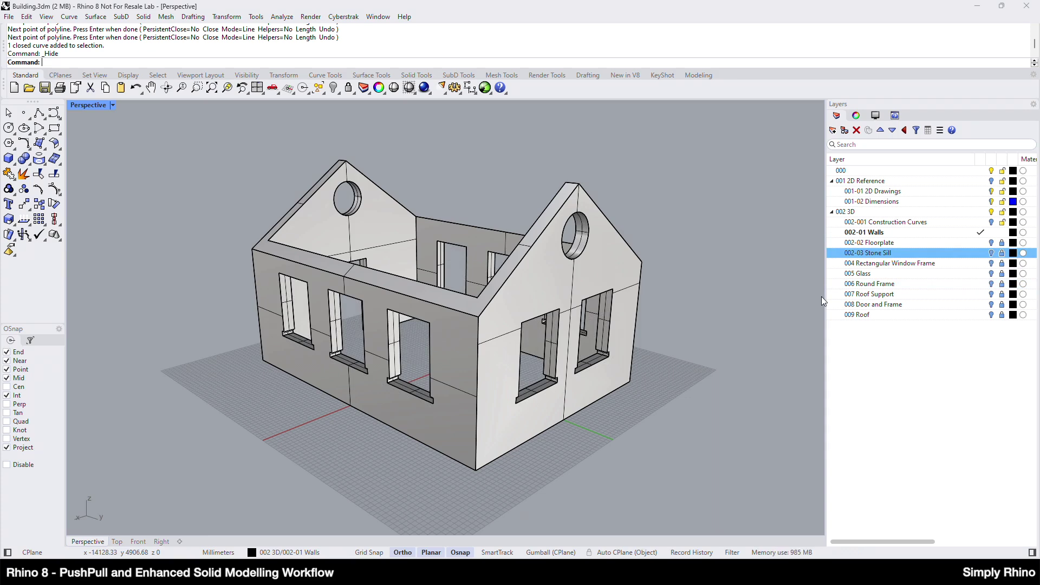
# Step: Create layer 003 New Solids with sublayer 003-01 Walls and make the sublayer current
pyautogui.hotkey('ctrl', 'n')
pyautogui.write('008')
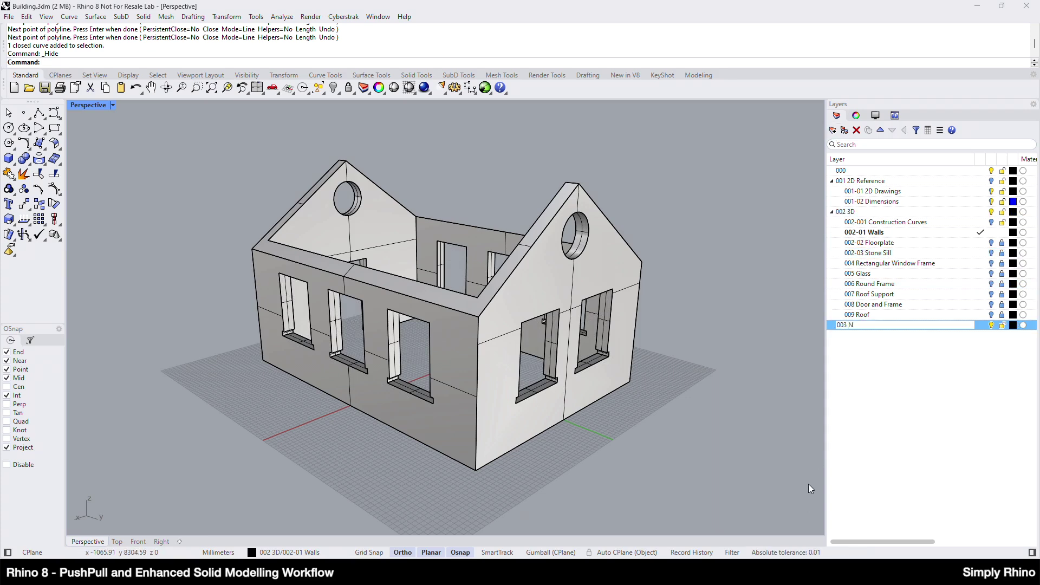
pyautogui.write(' New Solids')
pyautogui.press('Return')
pyautogui.hotkey('ctrl', 'shift', 'n')
pyautogui.write('003')
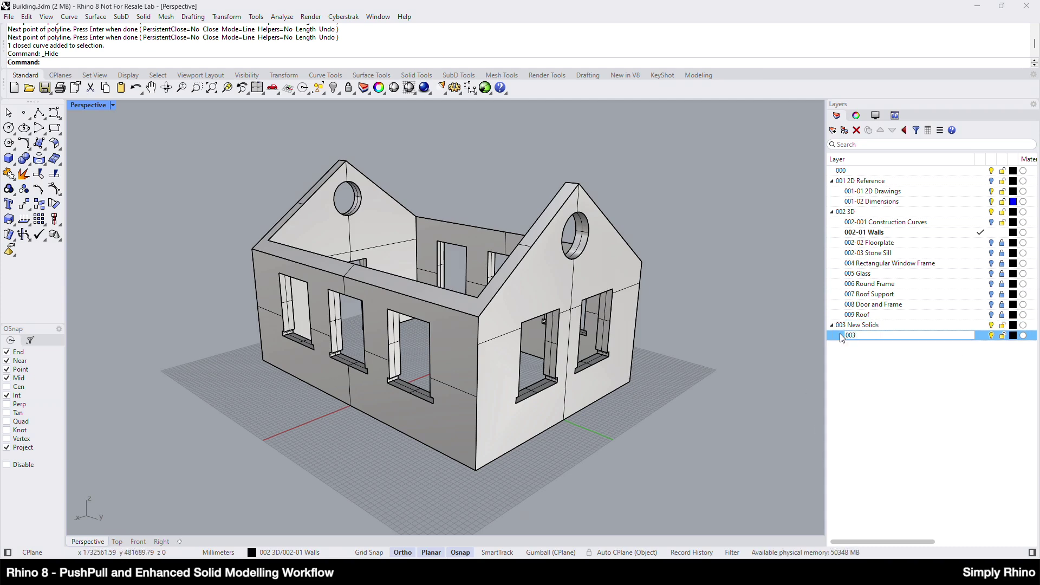
pyautogui.write('-01 Walls')
pyautogui.press('Return')
pyautogui.click(980, 336)
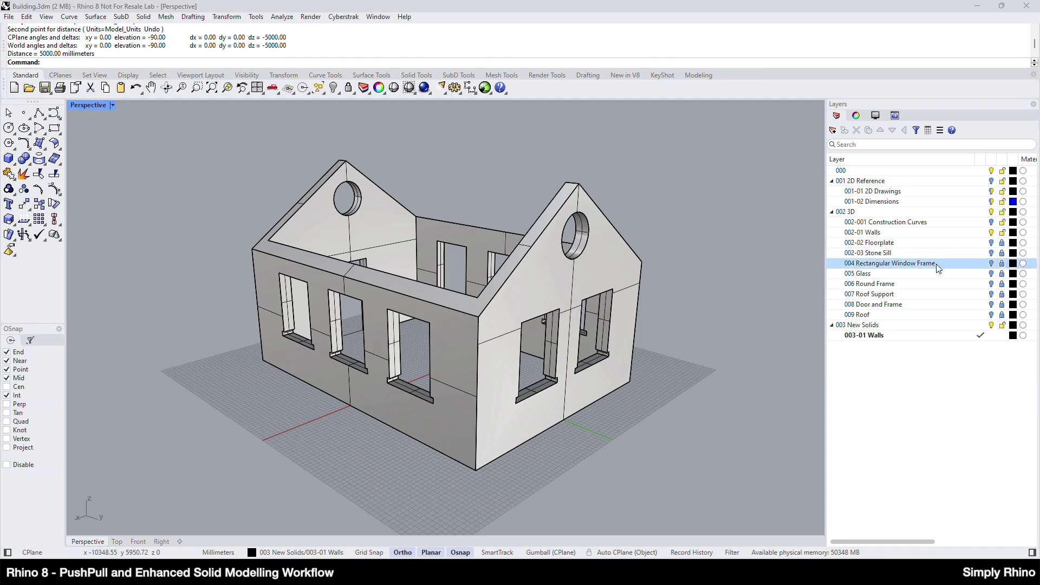
# Step: Hide the old 002-01 Walls layer and extrude the floor outline 3000 mm into a box
pyautogui.click(969, 234)
pyautogui.click(990, 233)
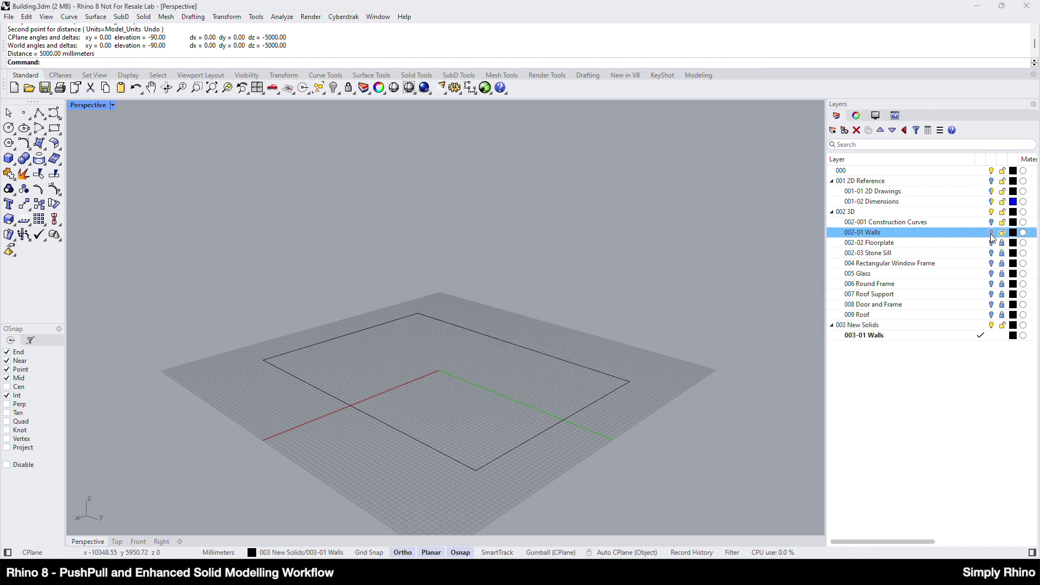
pyautogui.click(534, 438)
pyautogui.moveTo(457, 394); pyautogui.dragTo(431, 339, button='right')
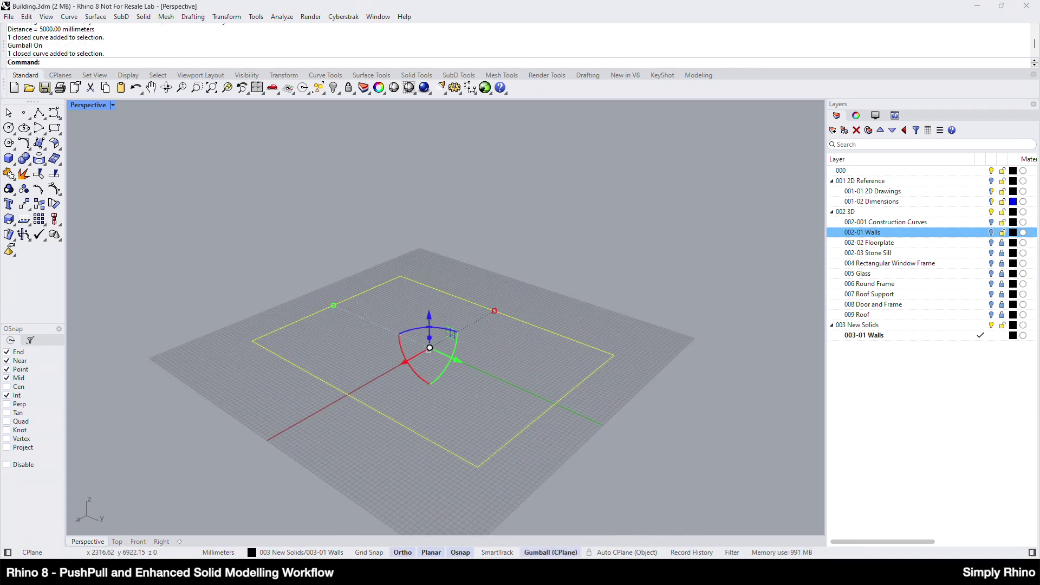
pyautogui.rightClick(551, 553)
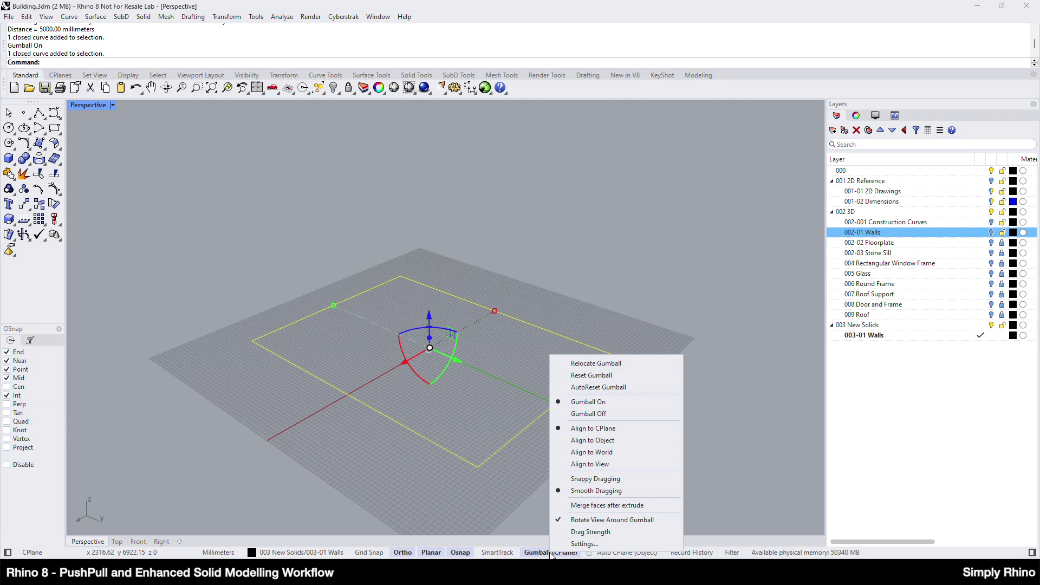
pyautogui.click(559, 185)
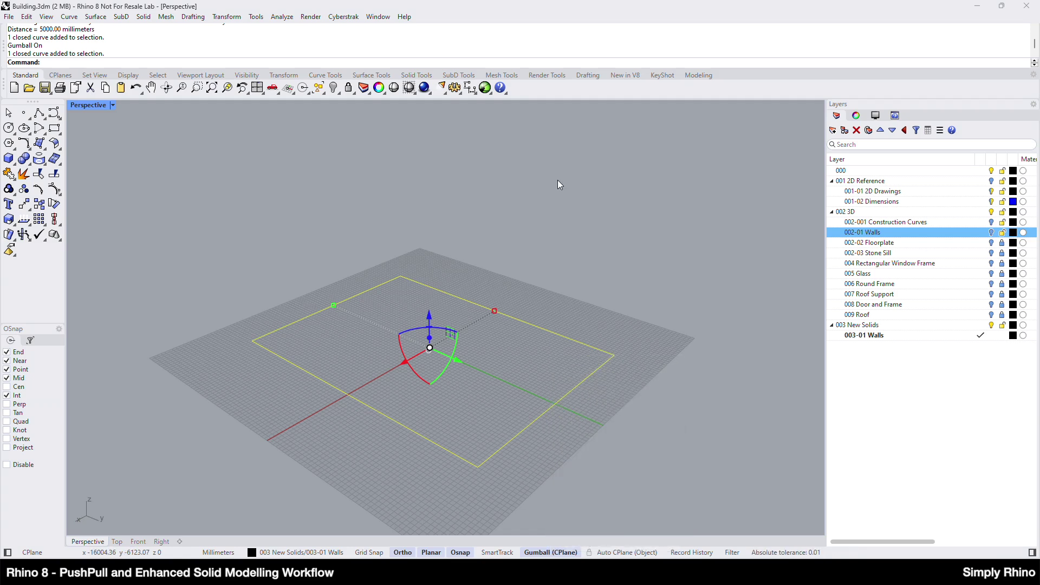
pyautogui.click(430, 338)
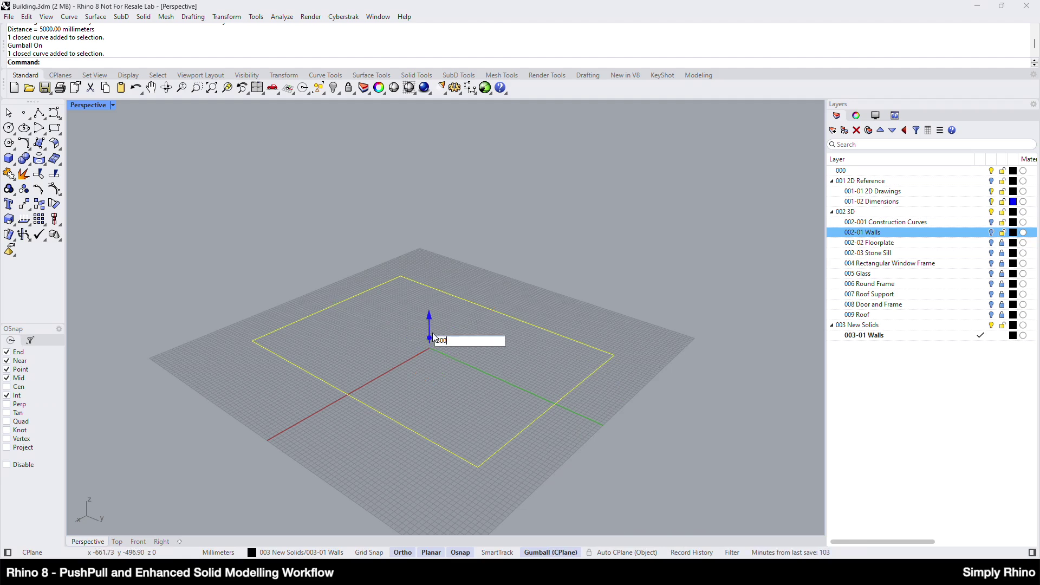
pyautogui.write('3000')
pyautogui.press('Return')
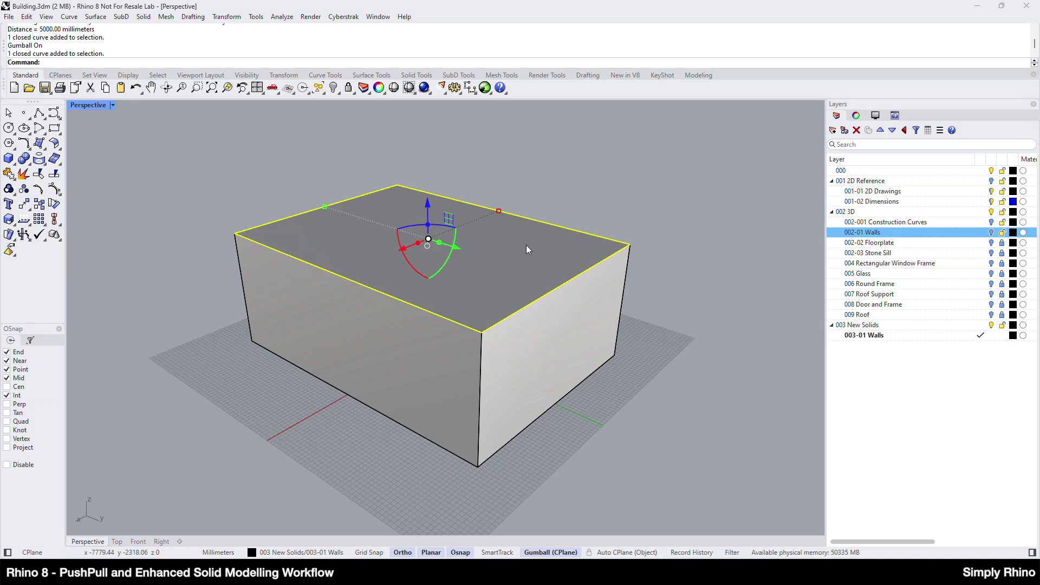
pyautogui.press('Escape')
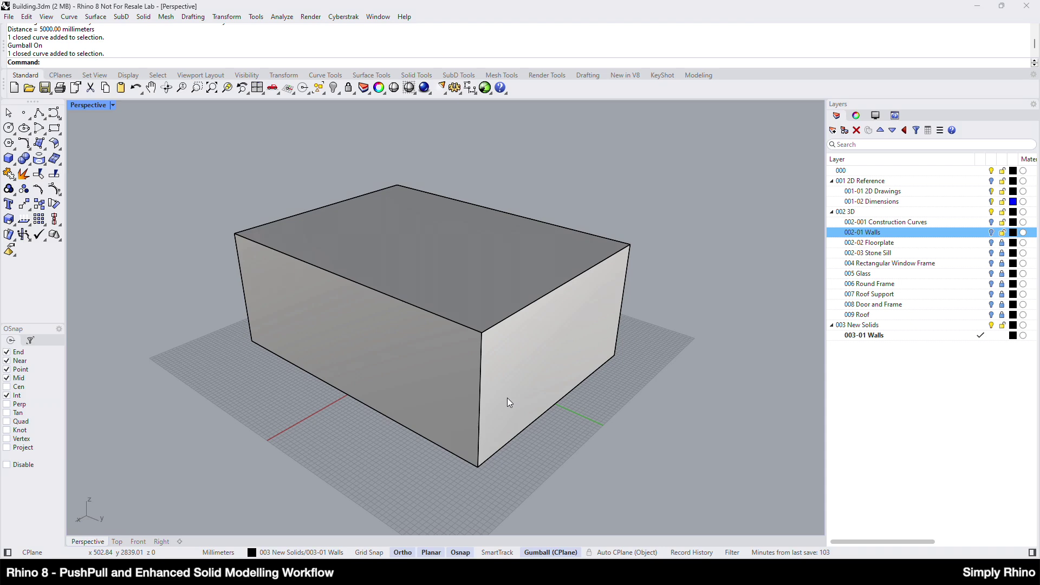
# Step: Draw a line across the box top from one edge midpoint to the opposite midpoint
pyautogui.click(43, 118)
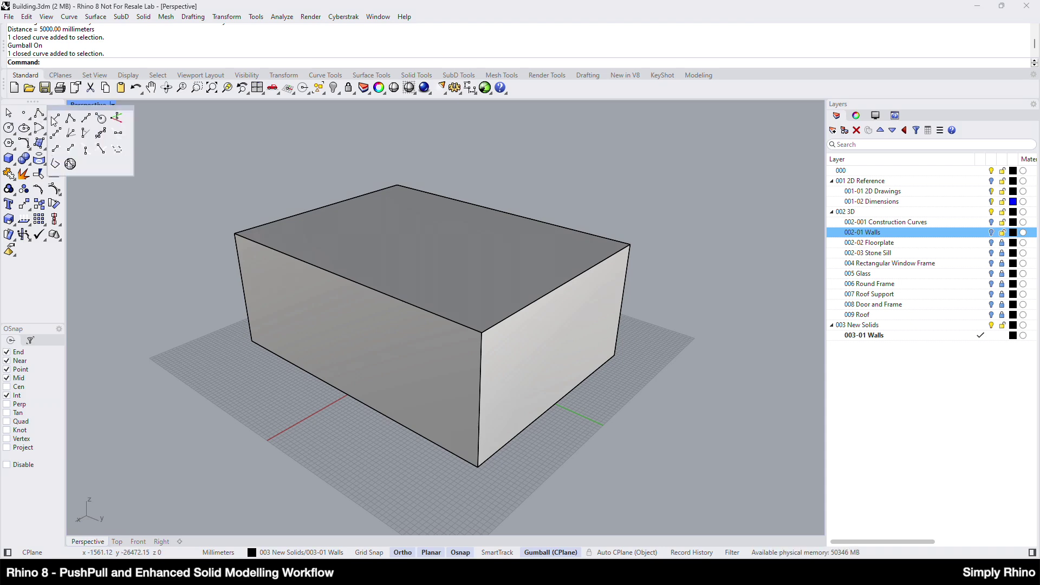
pyautogui.click(54, 113)
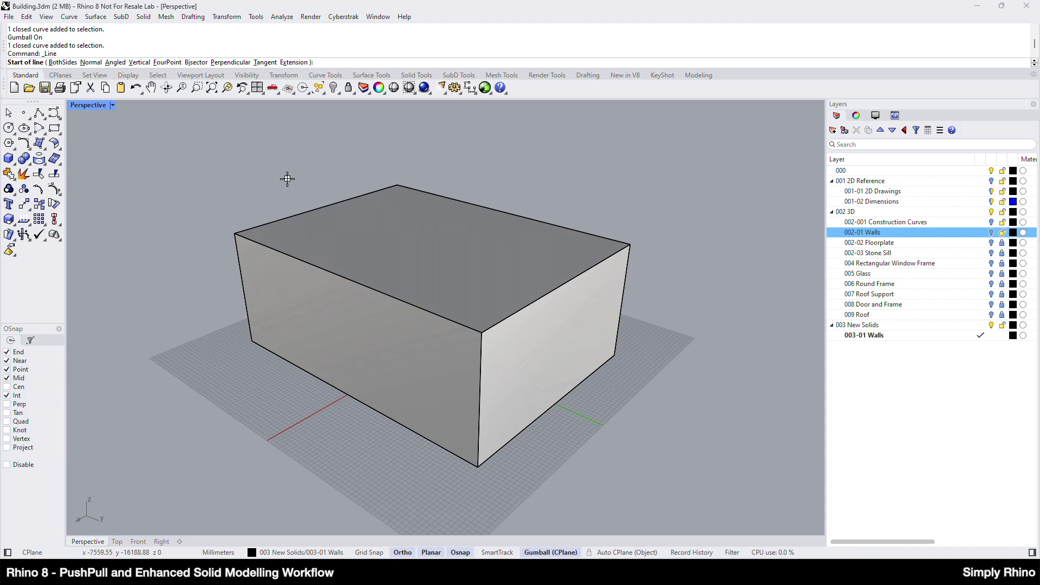
pyautogui.click(323, 206)
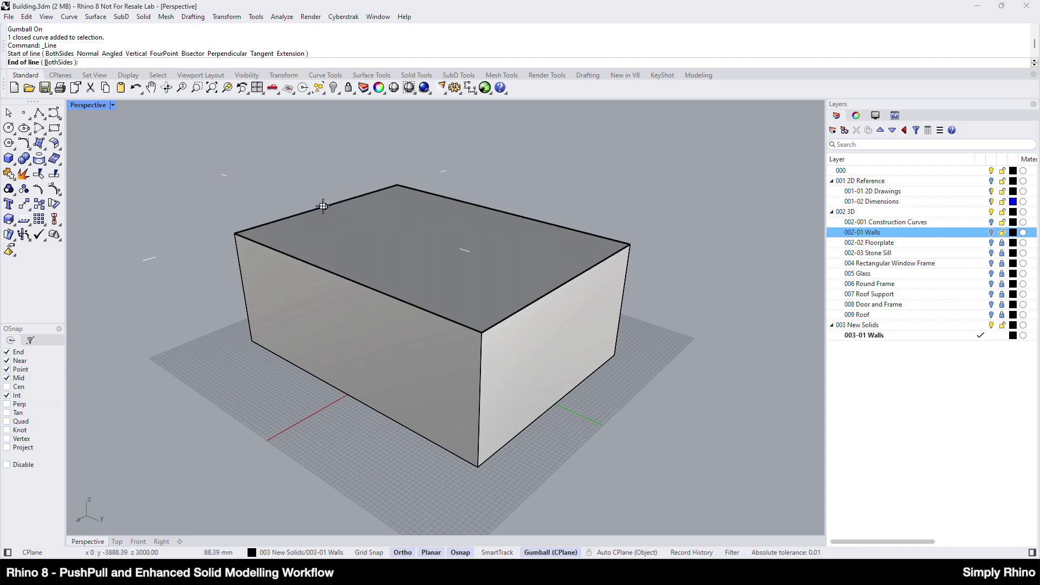
pyautogui.click(565, 281)
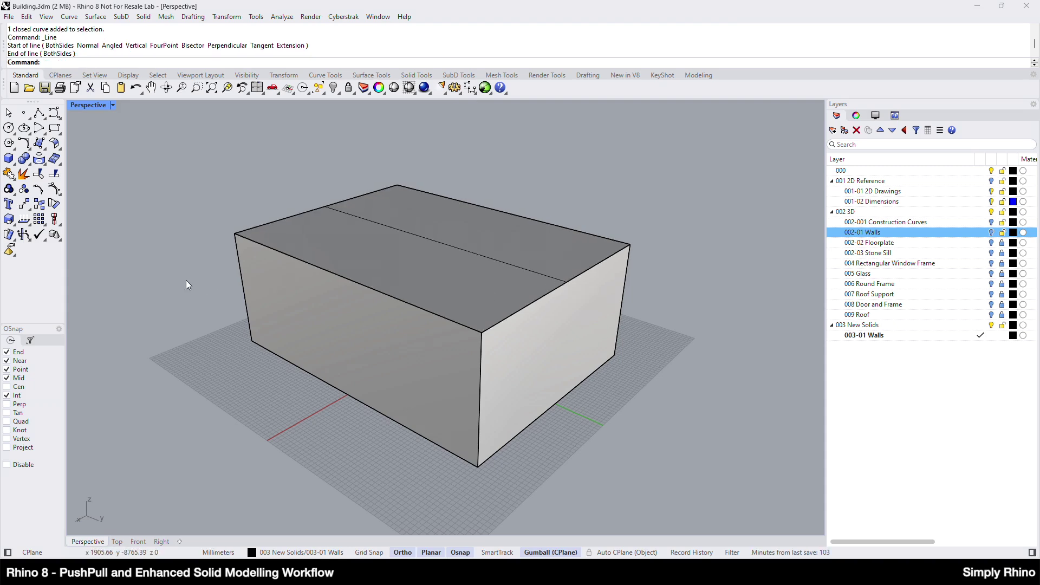
# Step: Float the Solid Tools PushPull flyout as its own toolbar
pyautogui.click(416, 75)
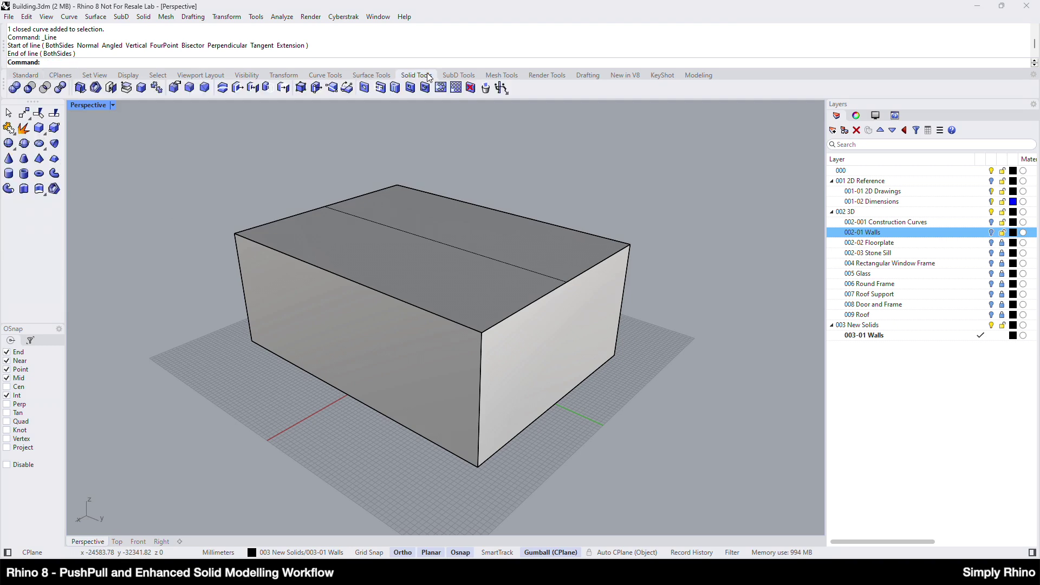
pyautogui.click(507, 94)
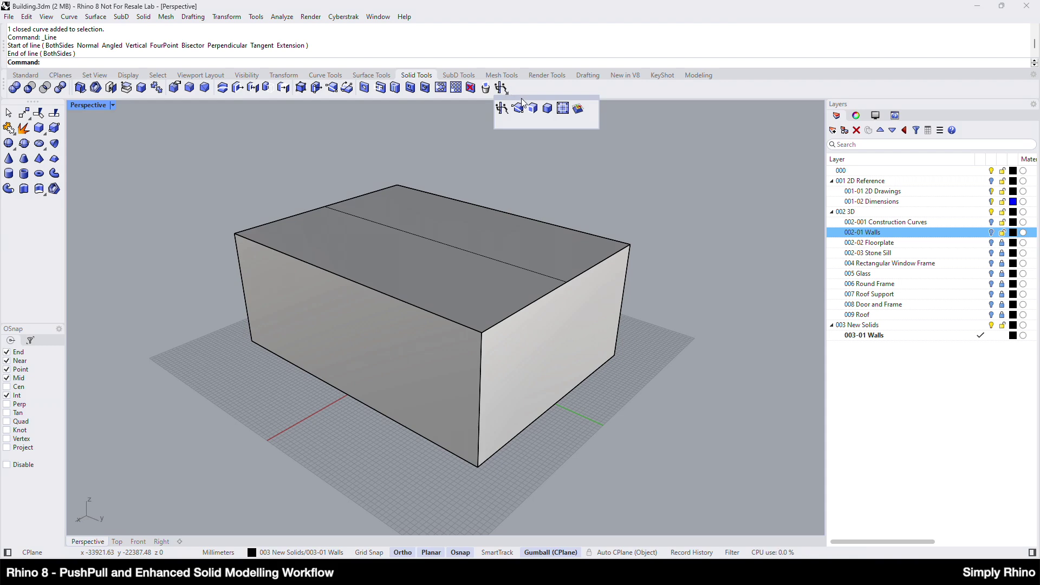
pyautogui.moveTo(524, 103); pyautogui.dragTo(627, 135)
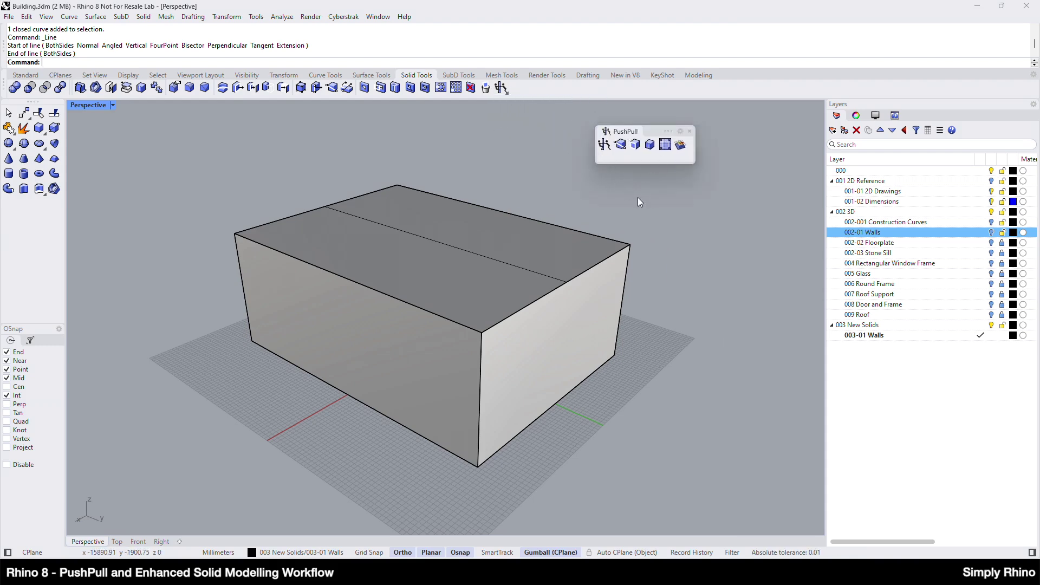
# Step: Split the box's top face into panels along the ridge line
pyautogui.click(619, 145)
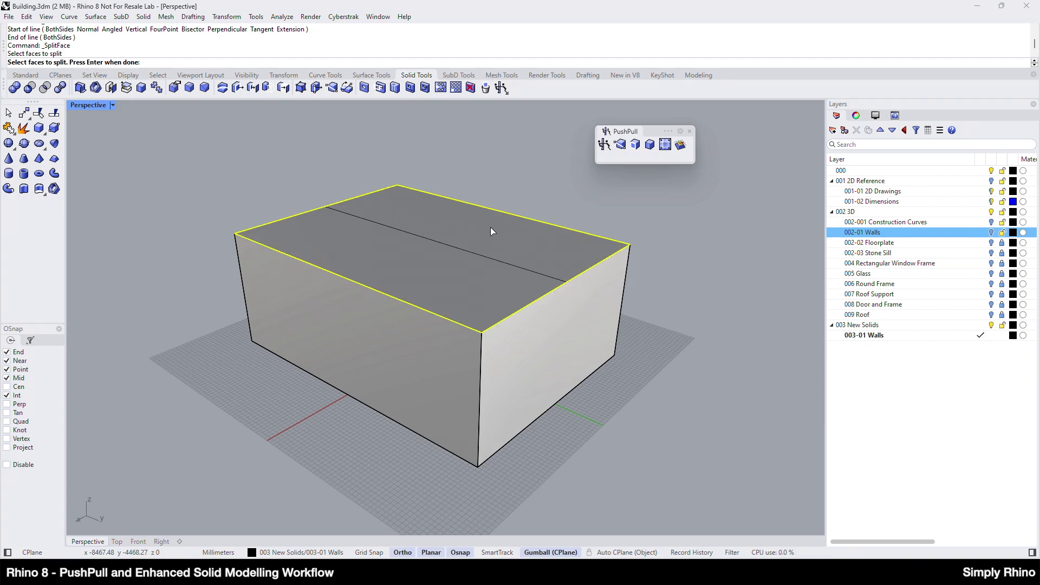
pyautogui.press('Return')
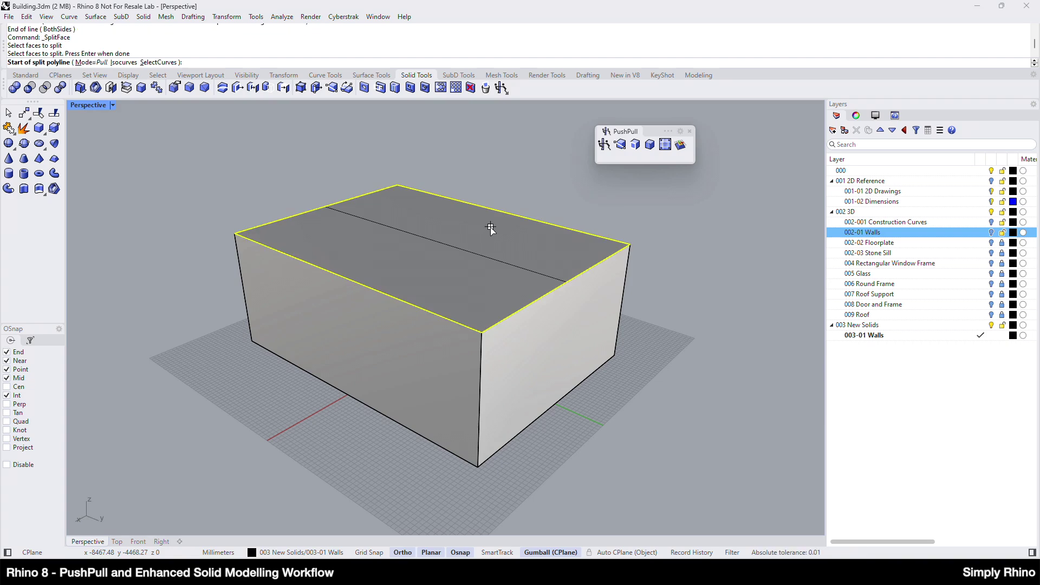
pyautogui.click(161, 62)
pyautogui.click(395, 231)
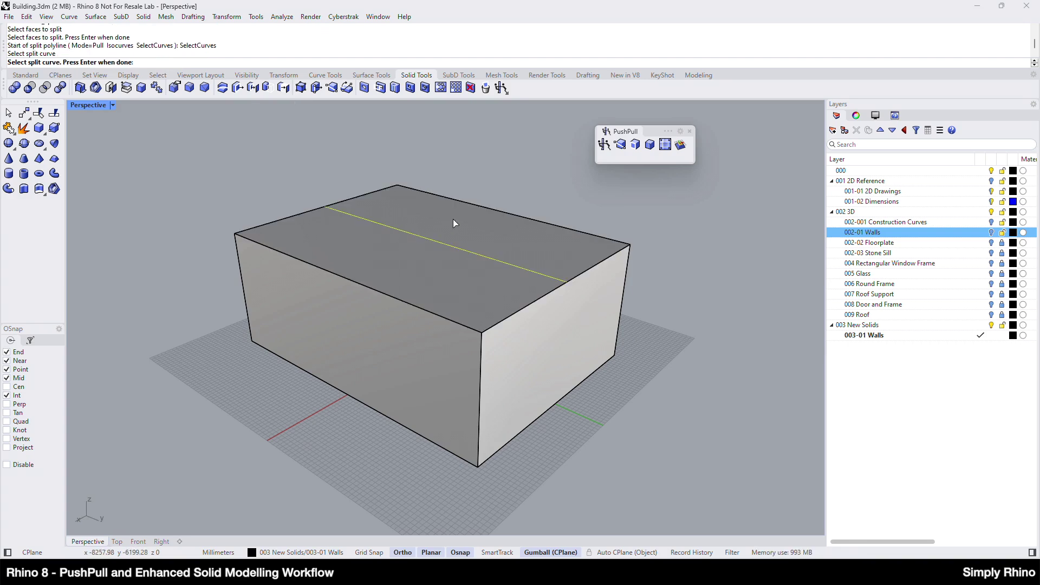
pyautogui.press('Return')
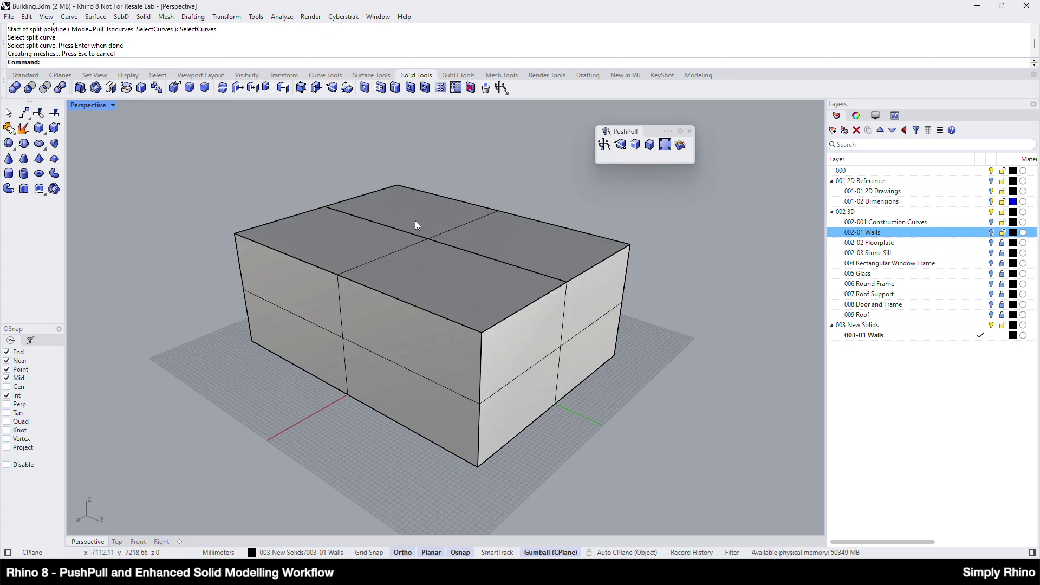
# Step: Raise the middle ridge edge 2000 mm to form the gabled roof
pyautogui.click(454, 249)
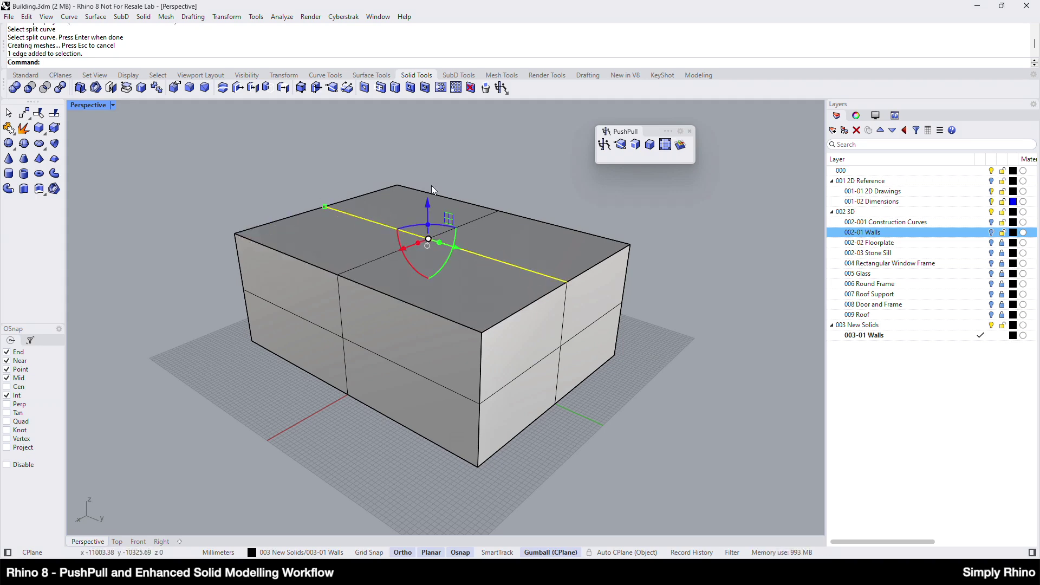
pyautogui.click(428, 204)
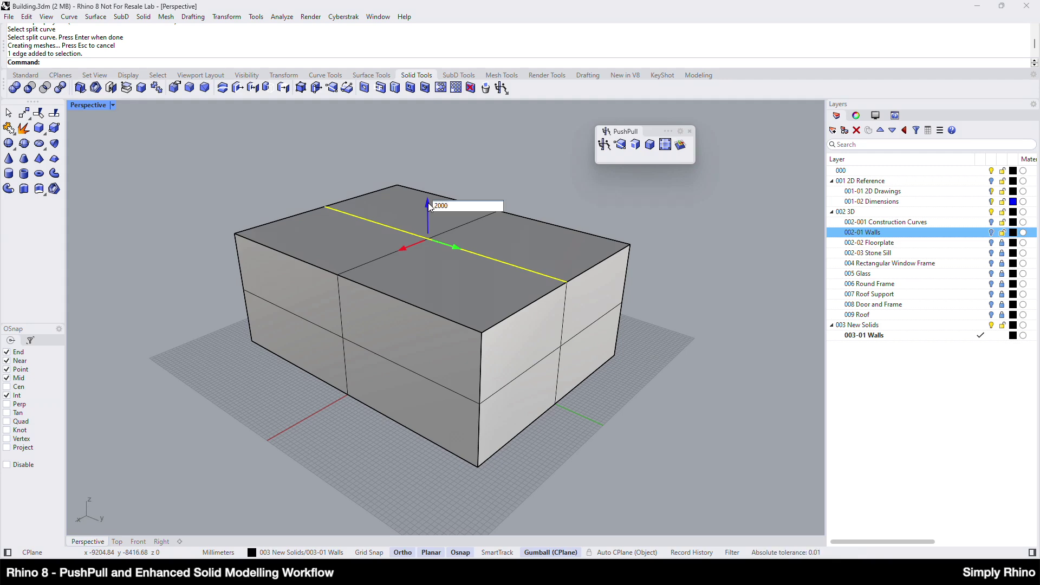
pyautogui.press('Return')
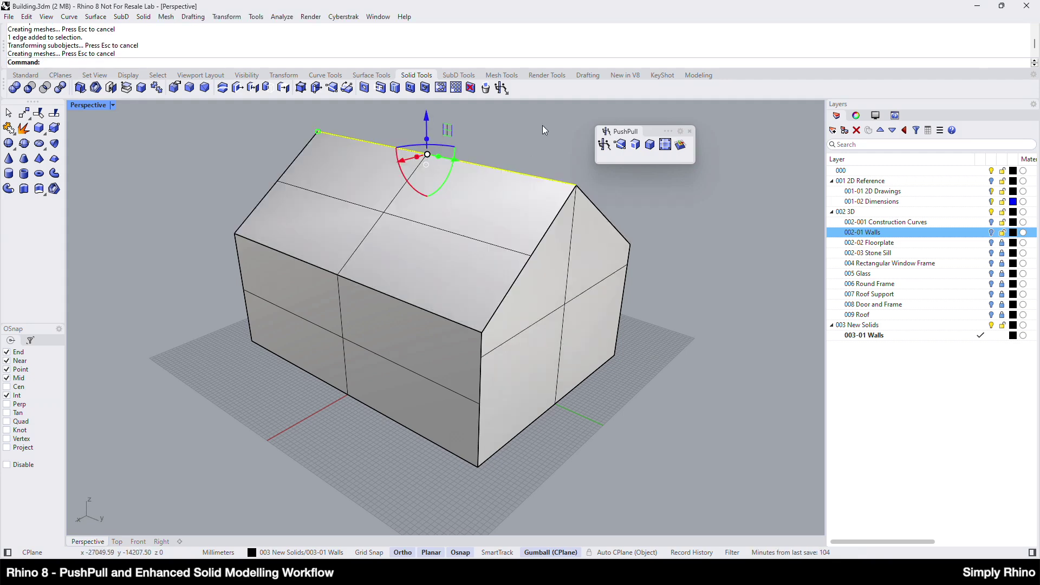
pyautogui.press('Escape')
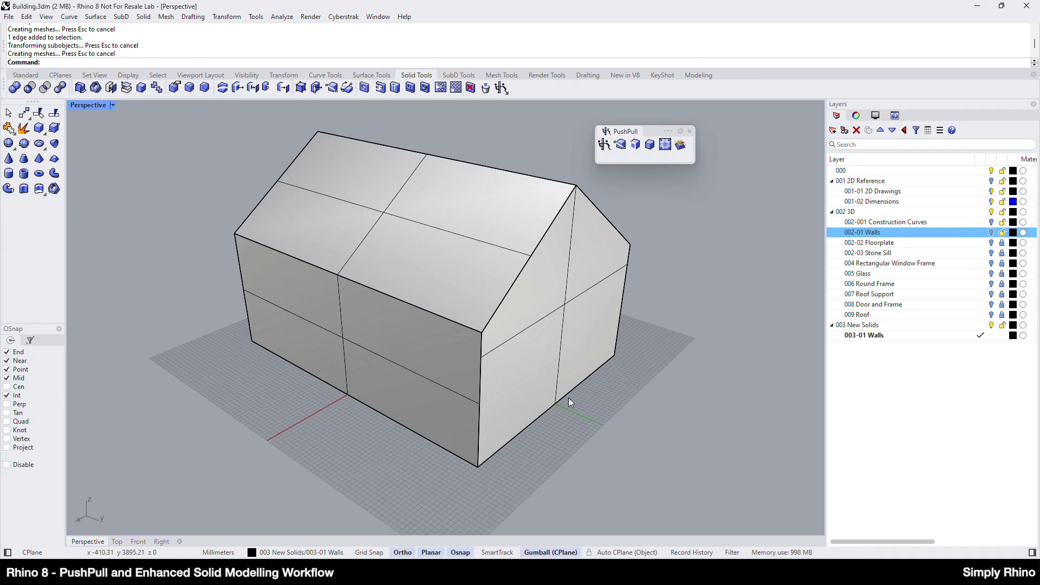
pyautogui.moveTo(569, 398); pyautogui.dragTo(533, 325, button='right')
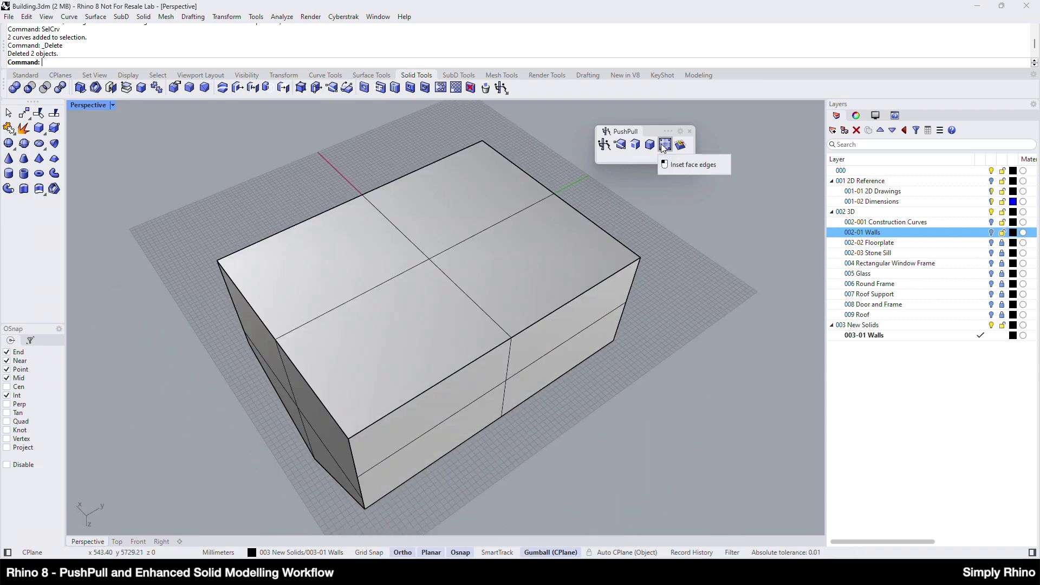
# Step: Inset the box's top face by 300, creating an inner rectangular border
pyautogui.click(664, 147)
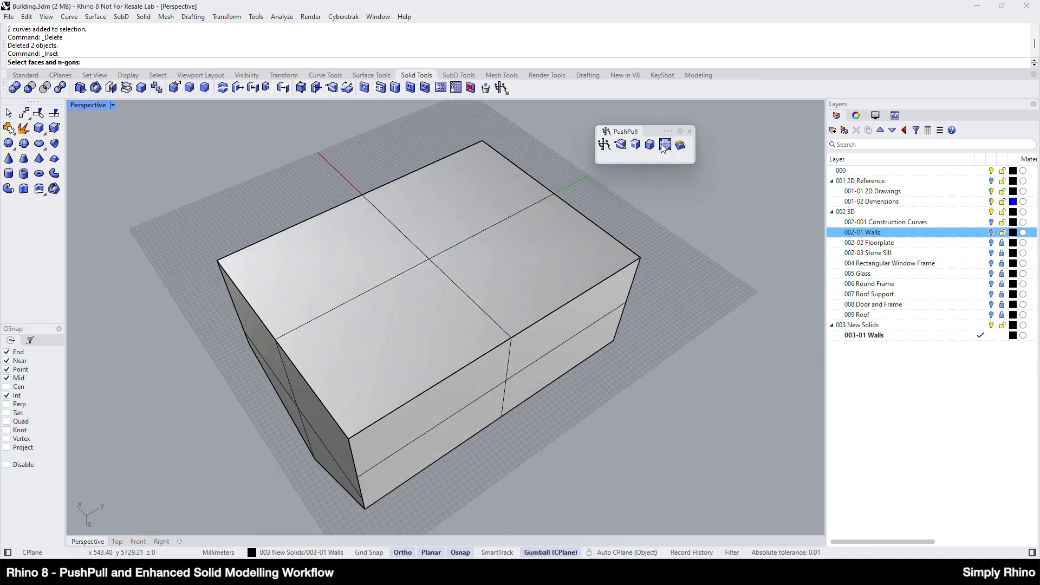
pyautogui.click(478, 238)
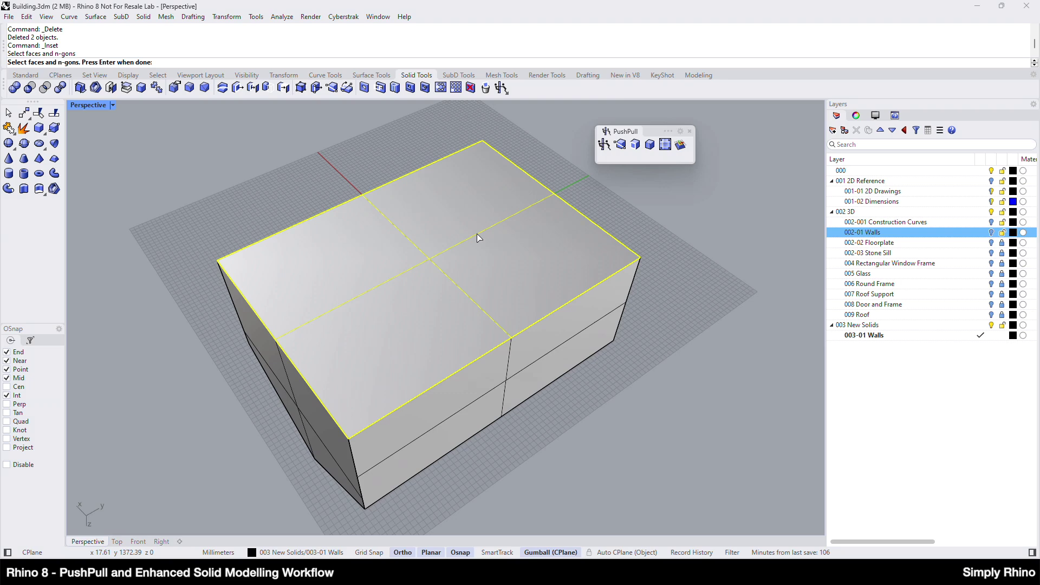
pyautogui.press('Return')
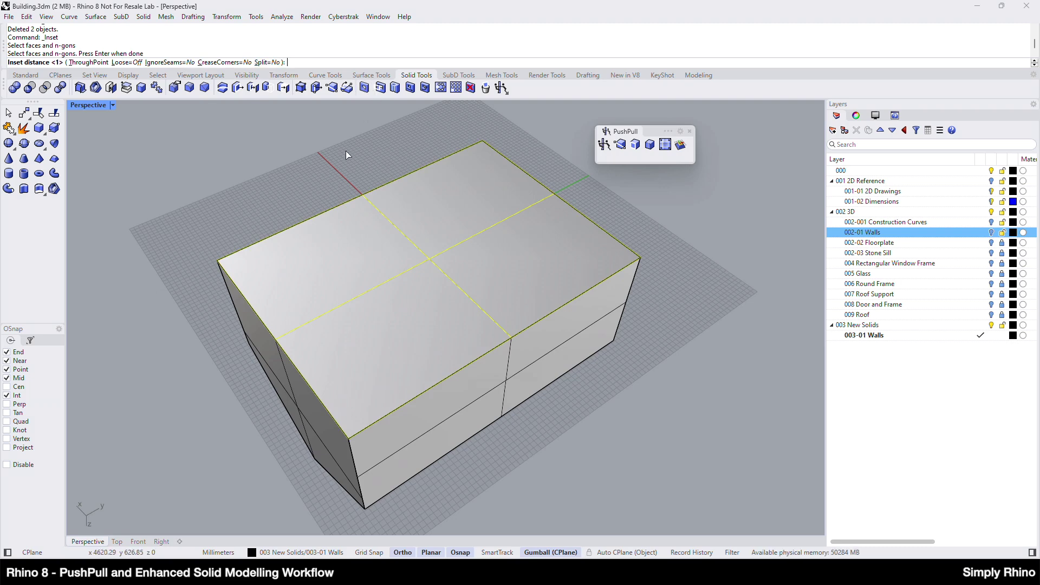
pyautogui.write('300')
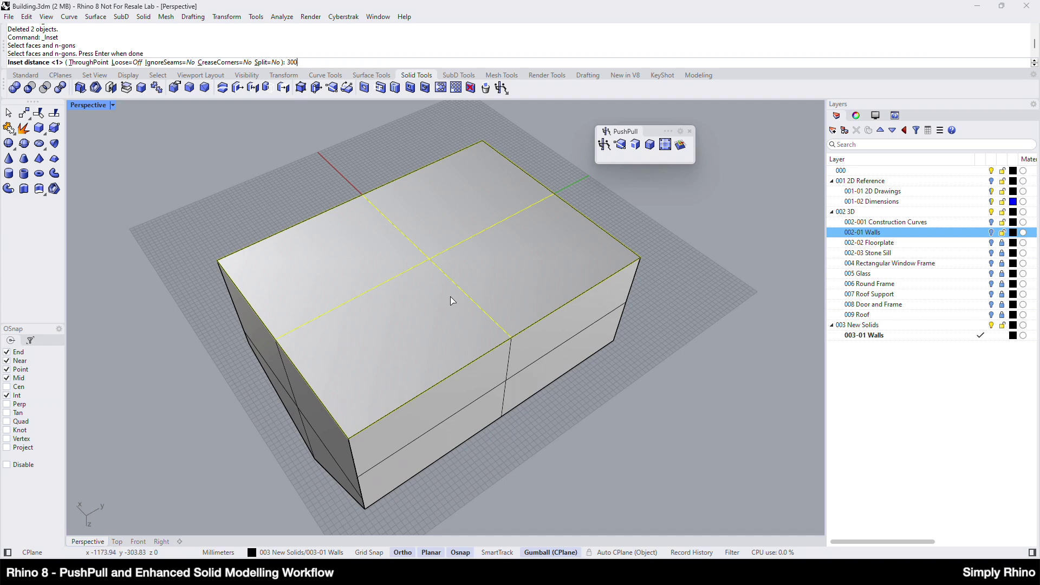
pyautogui.press('Return')
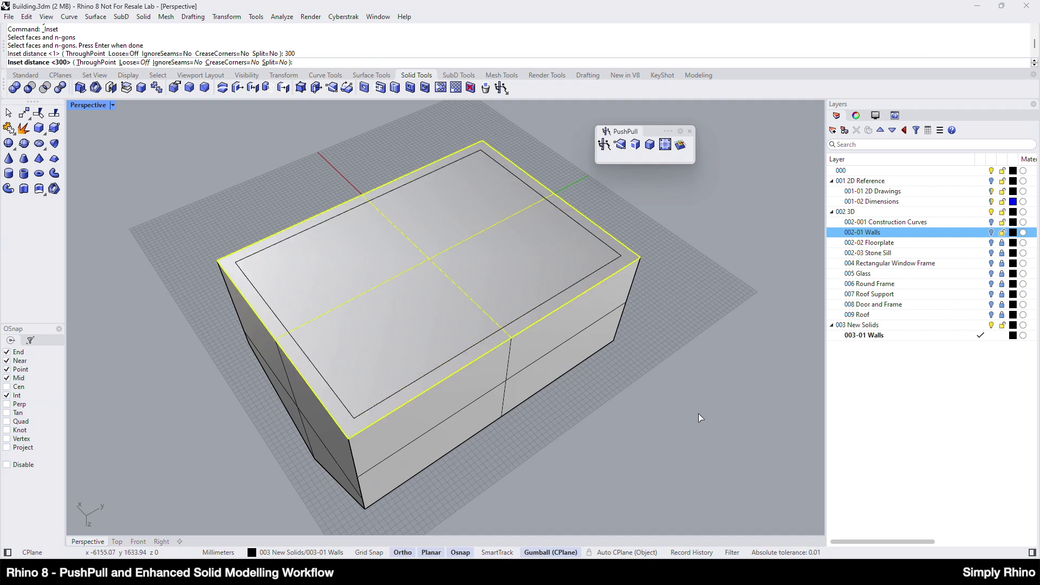
pyautogui.press('Return')
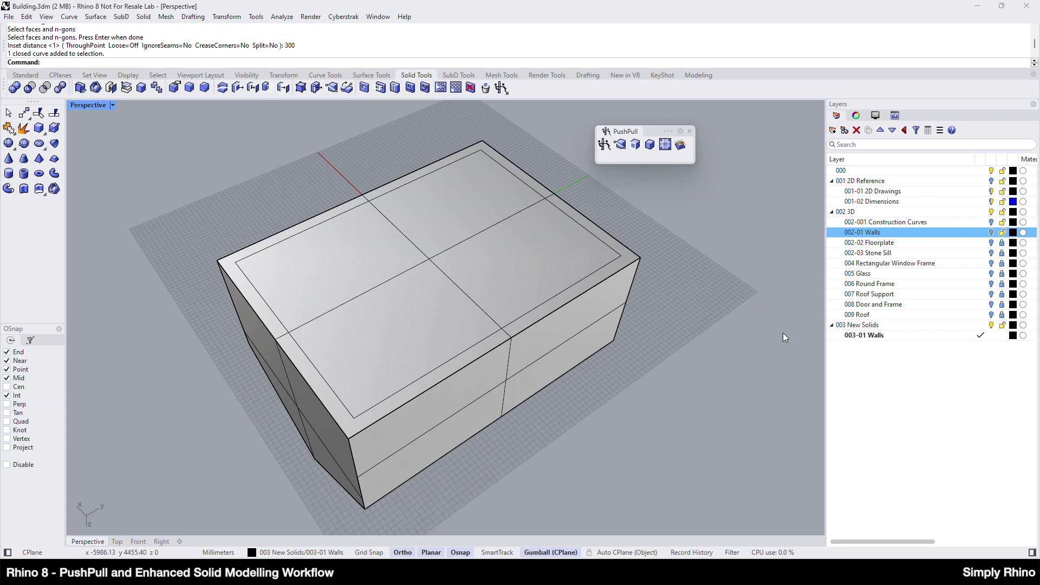
# Step: With the Gumball off, push the inset inner face down to hollow out 300-thick walls
pyautogui.click(550, 552)
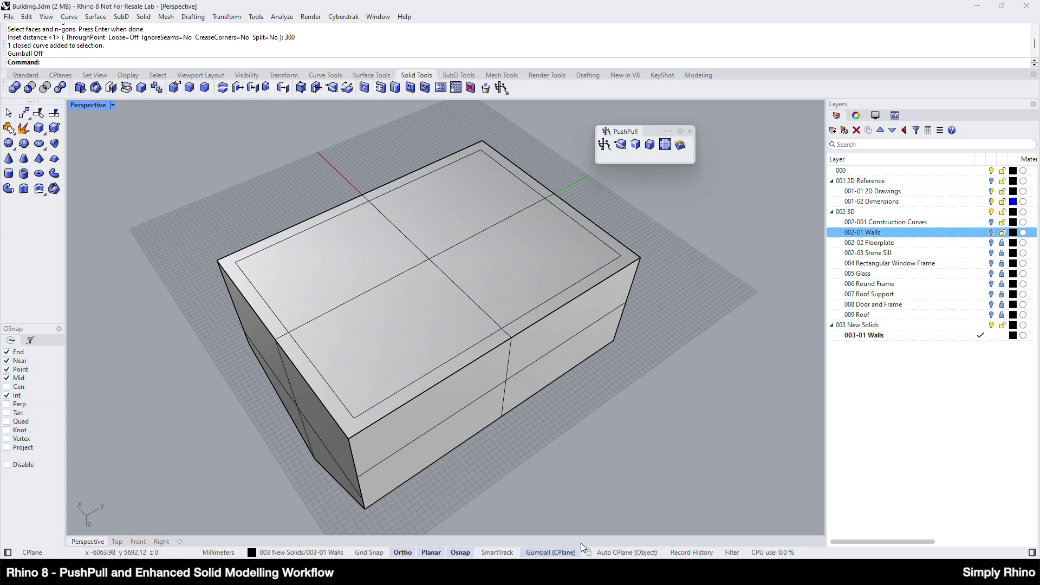
pyautogui.click(604, 145)
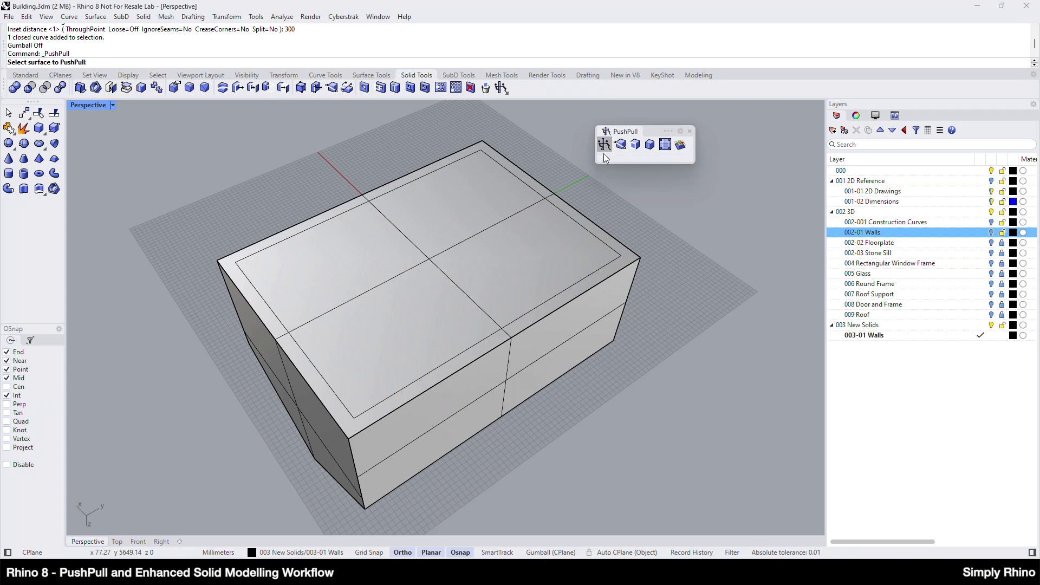
pyautogui.click(487, 261)
pyautogui.scroll(-2, 492, 265)
pyautogui.scroll(-3, 491, 265)
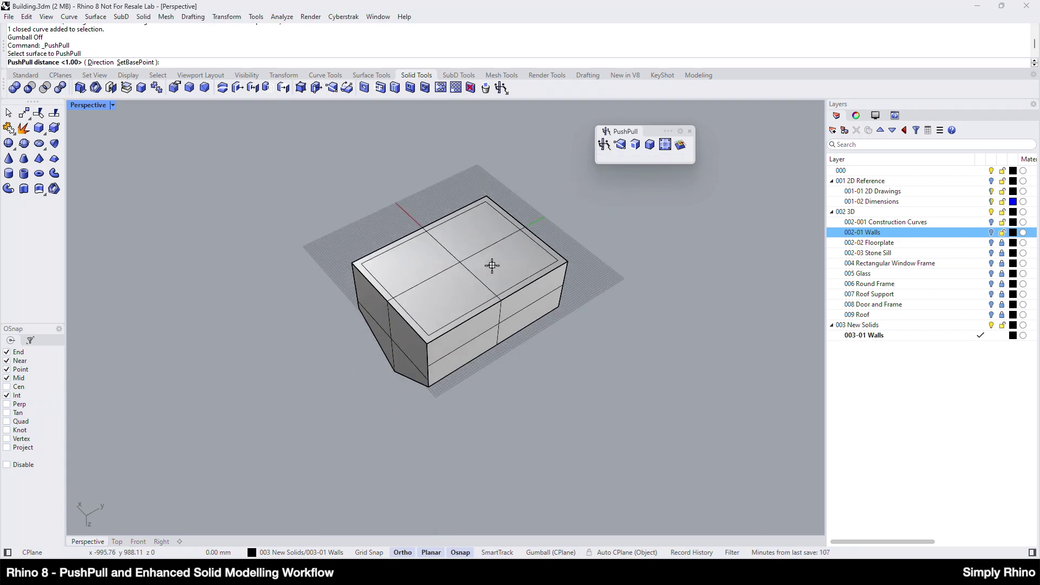
pyautogui.click(477, 437)
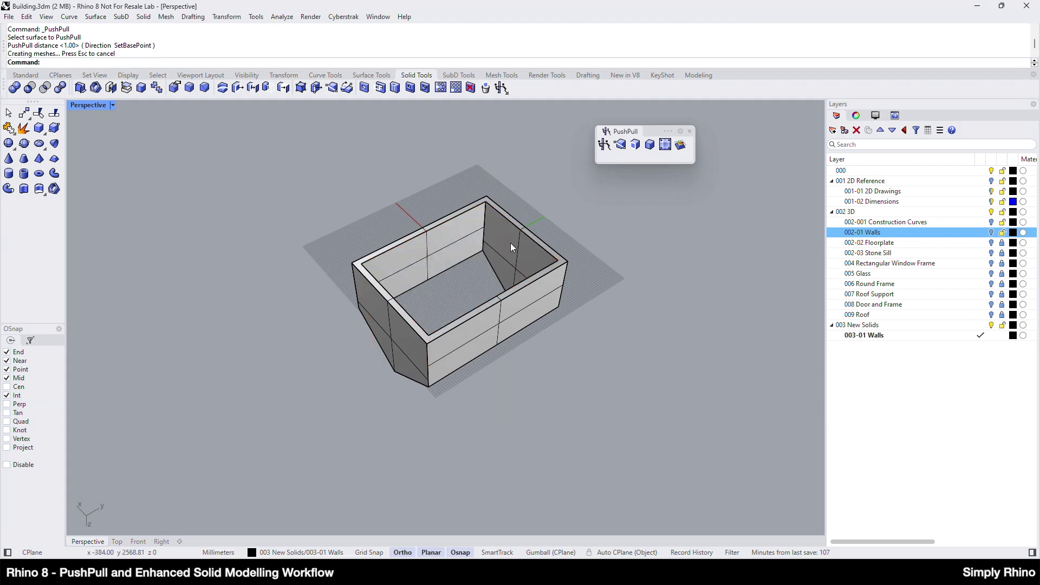
pyautogui.moveTo(506, 239); pyautogui.dragTo(732, 149, button='right')
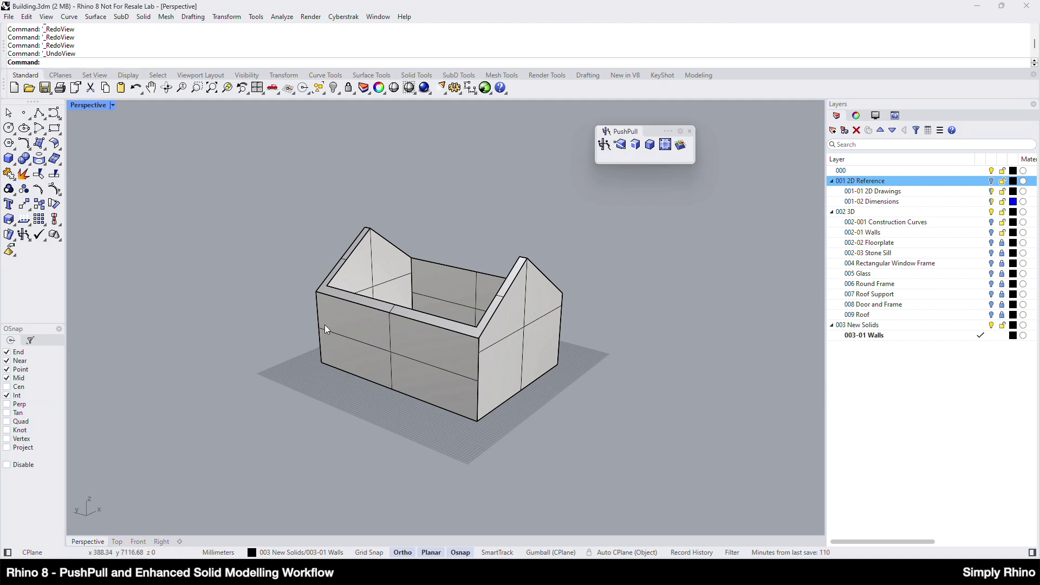
# Step: Show the 001 2D Reference layer and hide the Dimensions layer
pyautogui.click(991, 181)
pyautogui.scroll(-3, 604, 278)
pyautogui.moveTo(604, 278); pyautogui.dragTo(506, 415, button='right')
pyautogui.scroll(5, 375, 515)
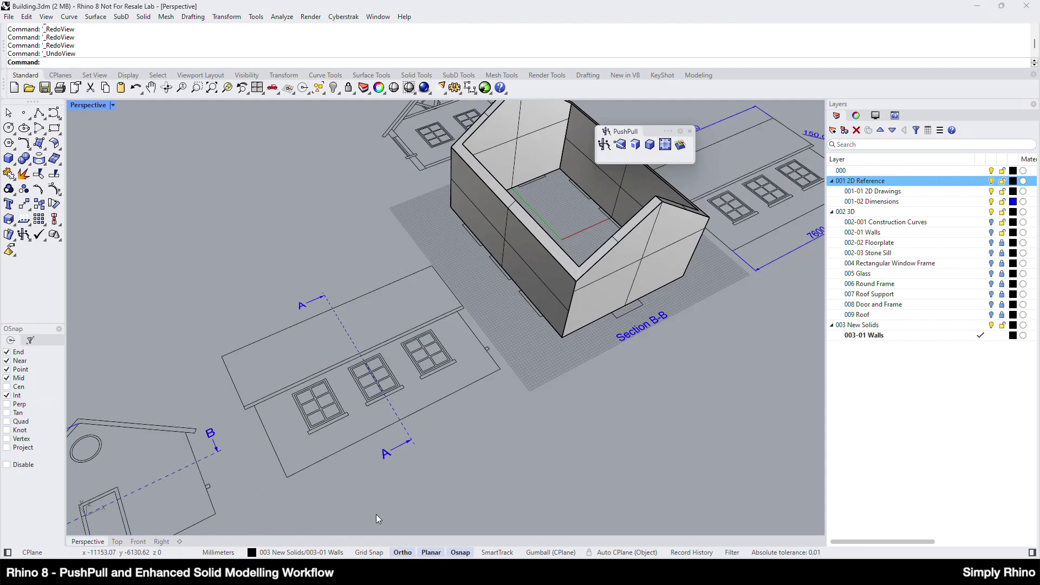
pyautogui.click(991, 202)
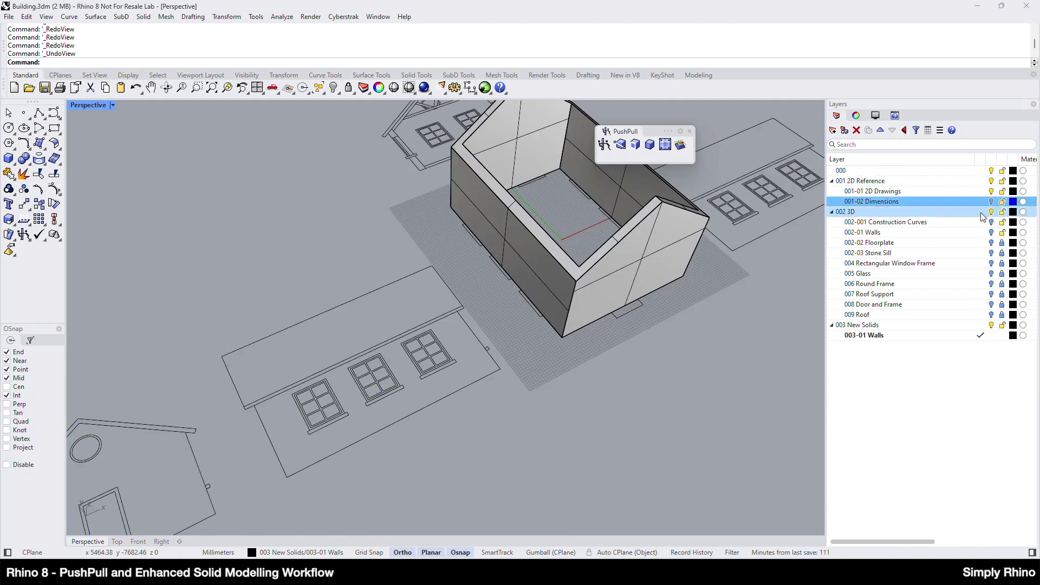
pyautogui.moveTo(571, 359); pyautogui.dragTo(585, 349, button='right')
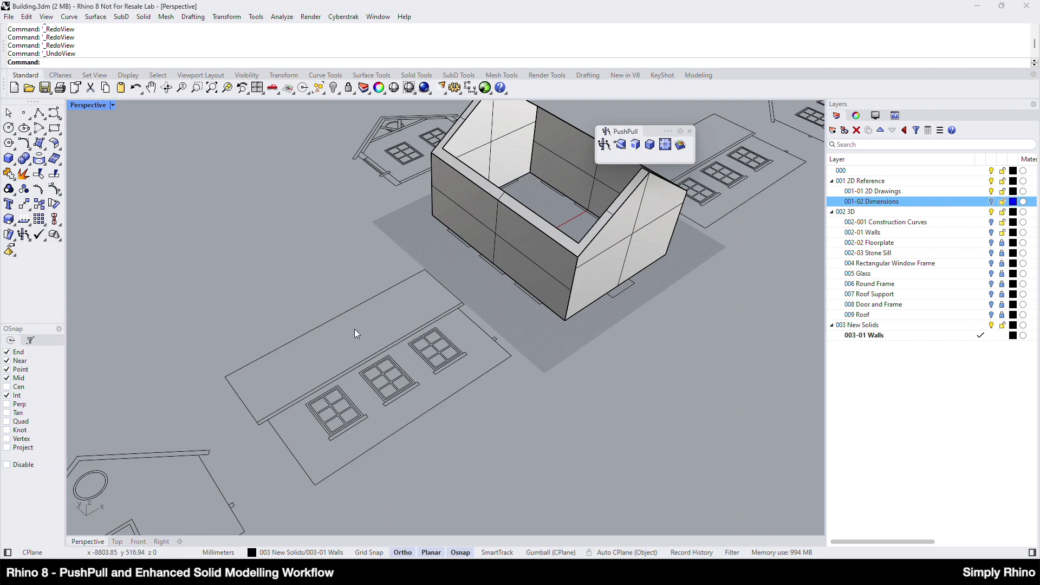
pyautogui.moveTo(259, 339); pyautogui.dragTo(354, 329, button='right')
# Step: Copy the side elevation curves to layer 003-01 Walls, then hide 001 2D Reference
pyautogui.moveTo(235, 263); pyautogui.dragTo(492, 457)
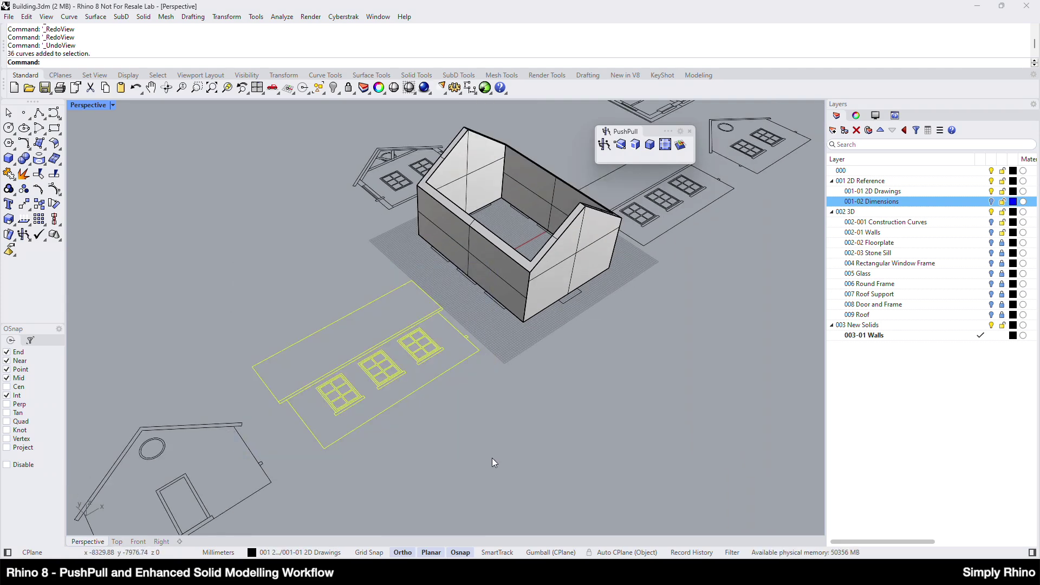
pyautogui.rightClick(889, 340)
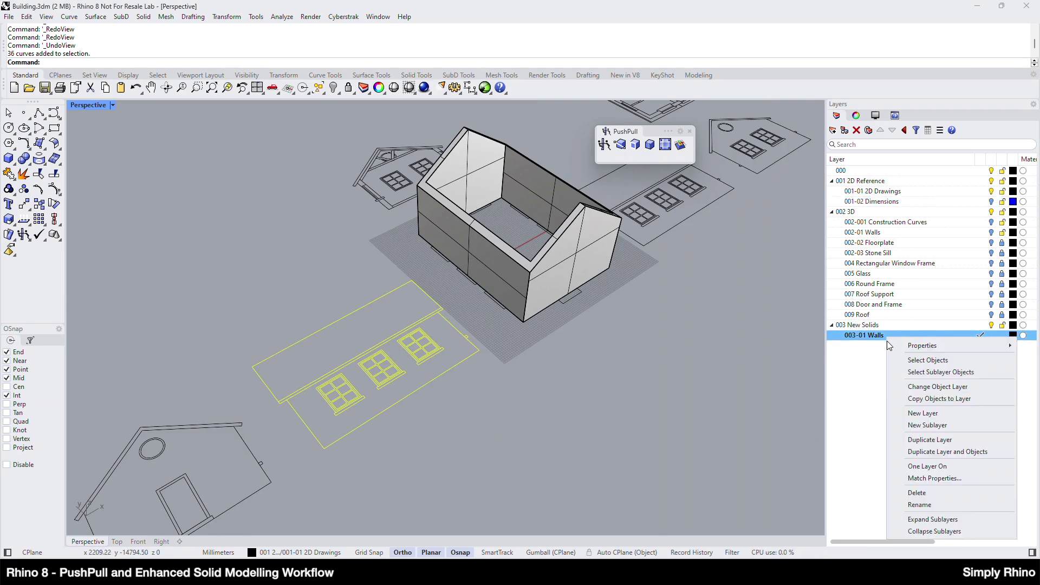
pyautogui.click(934, 400)
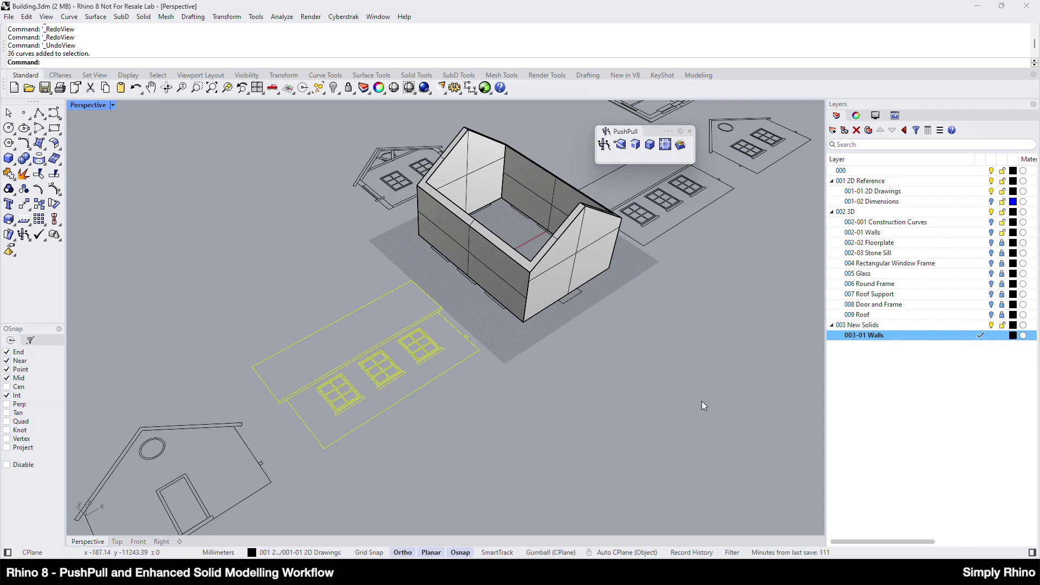
pyautogui.click(992, 181)
pyautogui.moveTo(468, 425); pyautogui.dragTo(474, 320, button='right')
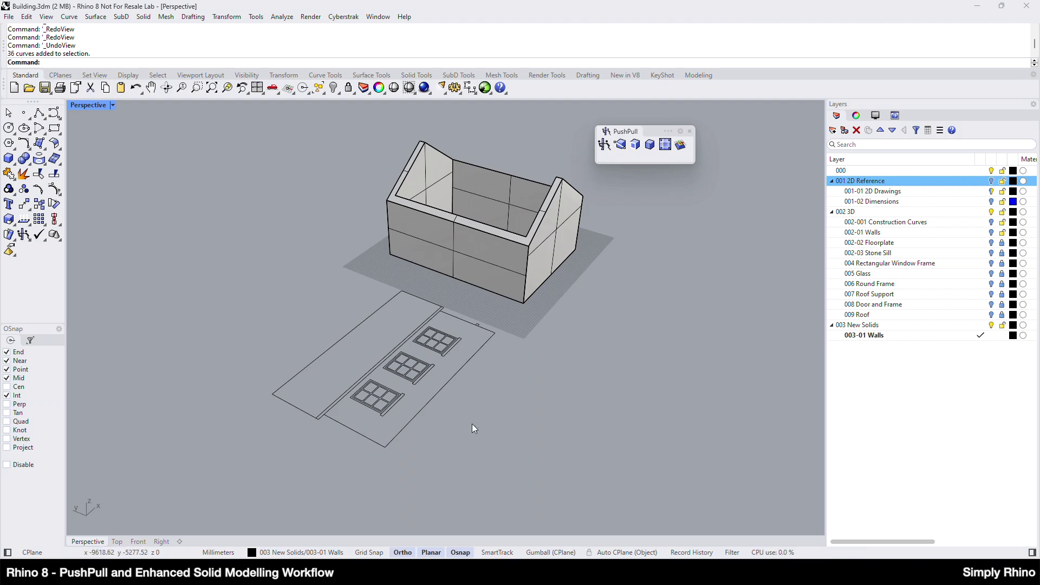
pyautogui.moveTo(470, 439); pyautogui.dragTo(418, 388, button='right')
# Step: Orient 3 Points: select the elevation's window outlines and pick three reference points on it
pyautogui.scroll(3, 418, 388)
pyautogui.click(233, 17)
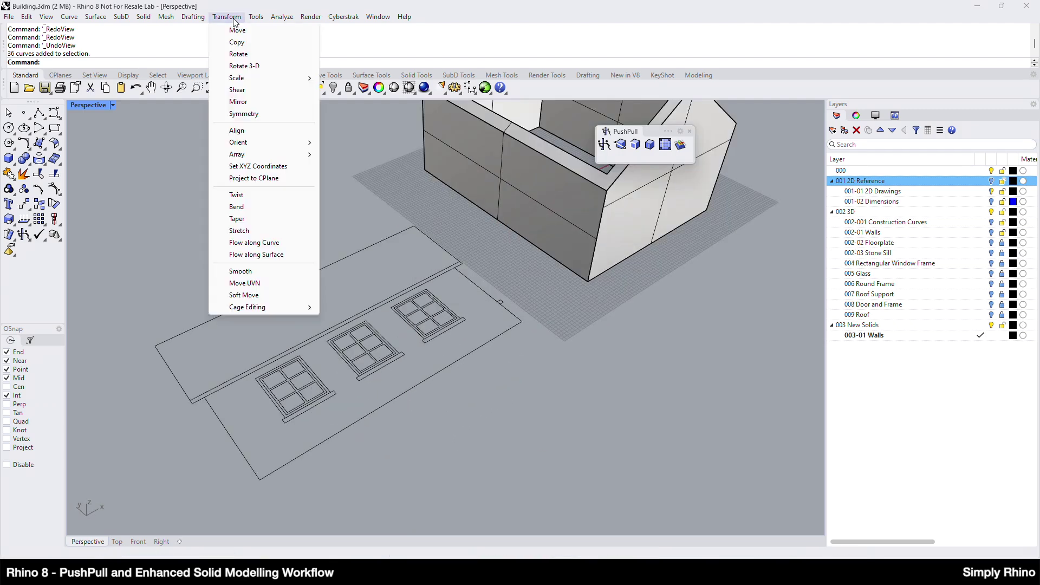
pyautogui.moveTo(250, 144)
pyautogui.click(349, 155)
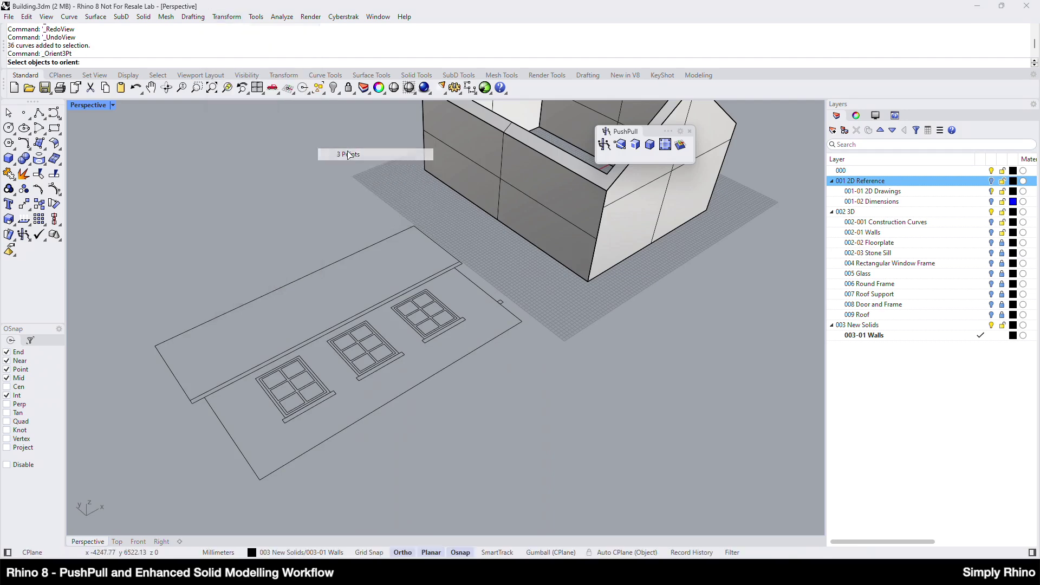
pyautogui.moveTo(348, 154); pyautogui.dragTo(456, 350, button='right')
pyautogui.moveTo(278, 275); pyautogui.dragTo(469, 418)
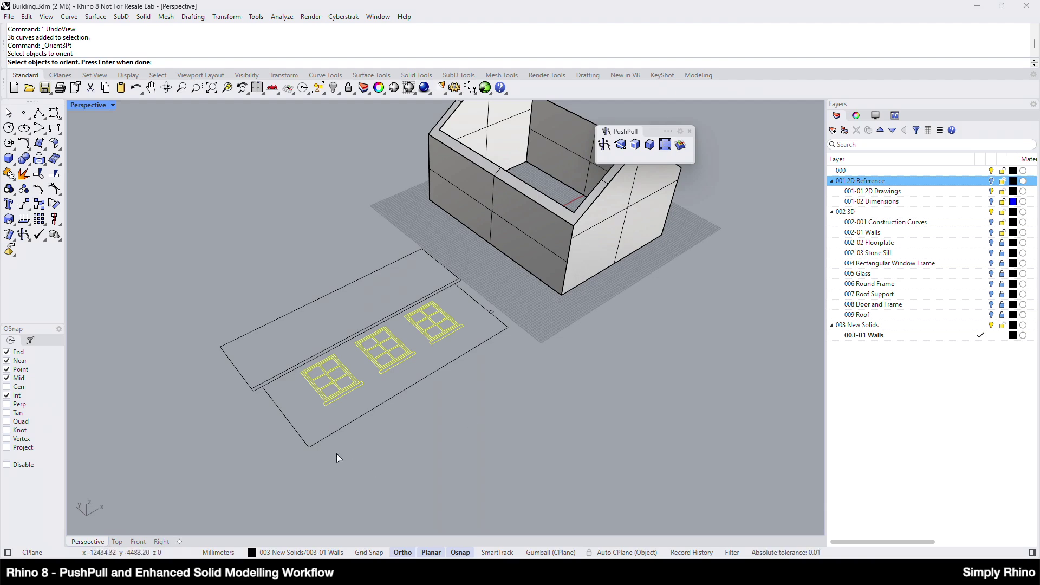
pyautogui.click(323, 439)
pyautogui.click(326, 473)
pyautogui.press('Return')
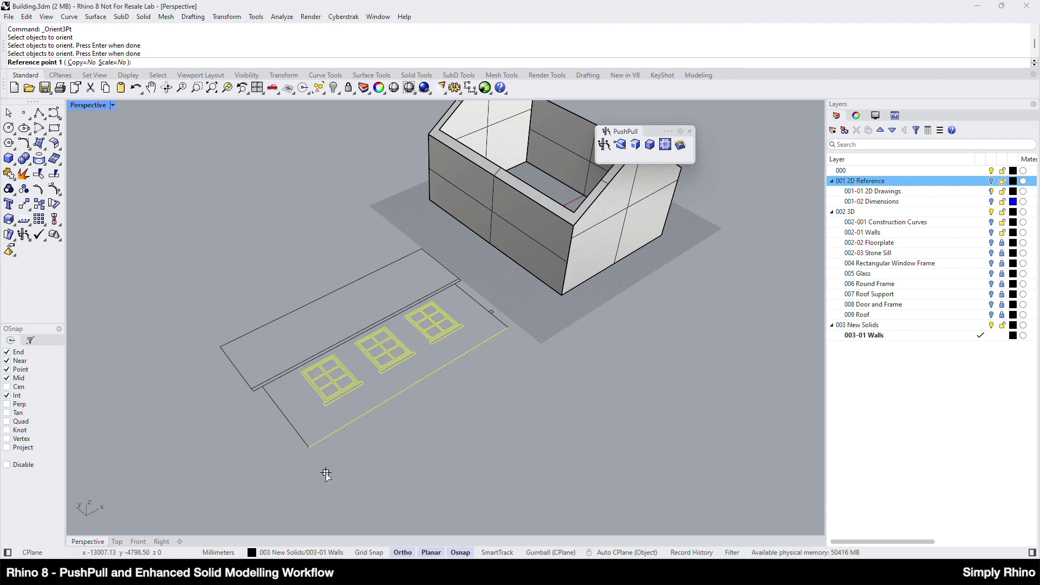
pyautogui.click(309, 447)
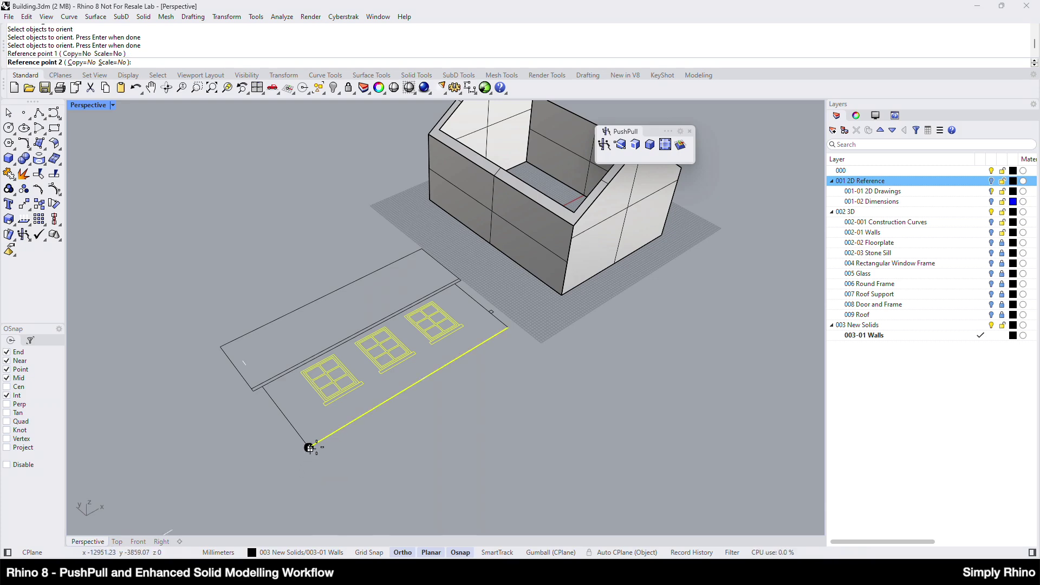
pyautogui.click(506, 328)
pyautogui.click(285, 414)
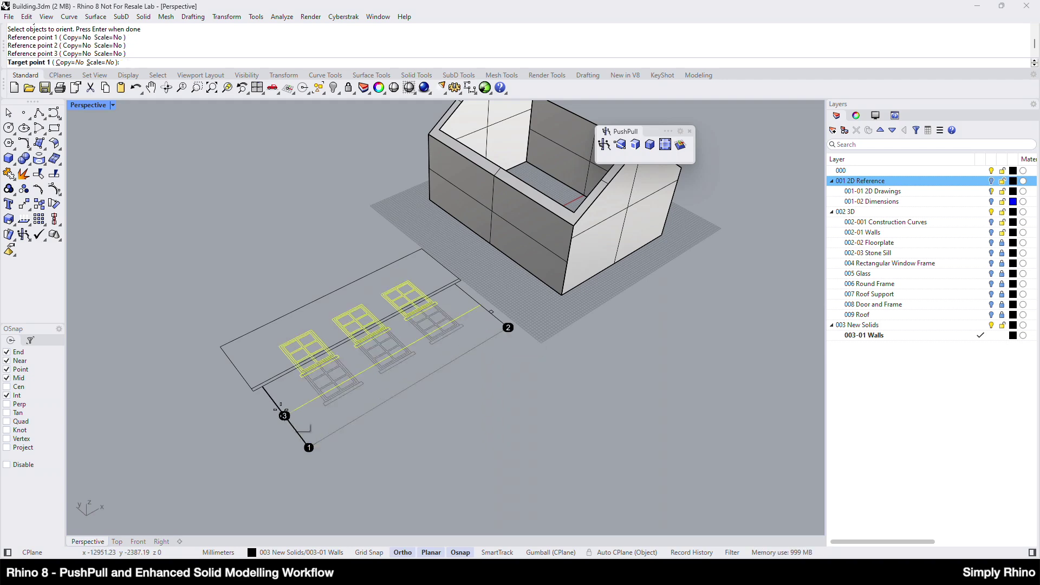
# Step: Place the outlines upright on the long wall using its bottom corner, far corner and height
pyautogui.moveTo(249, 448)
pyautogui.mouseDown(button='right')
pyautogui.moveTo(264, 463)
pyautogui.moveTo(685, 390)
pyautogui.moveTo(457, 453)
pyautogui.moveTo(301, 428)
pyautogui.moveTo(254, 369)
pyautogui.mouseUp(button='right')
pyautogui.click(250, 366)
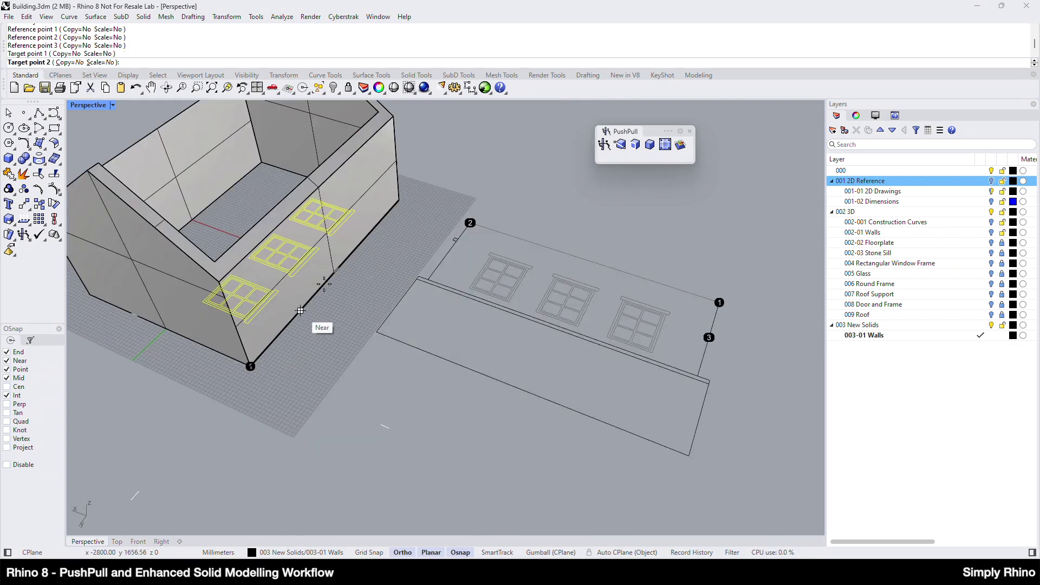
pyautogui.click(399, 200)
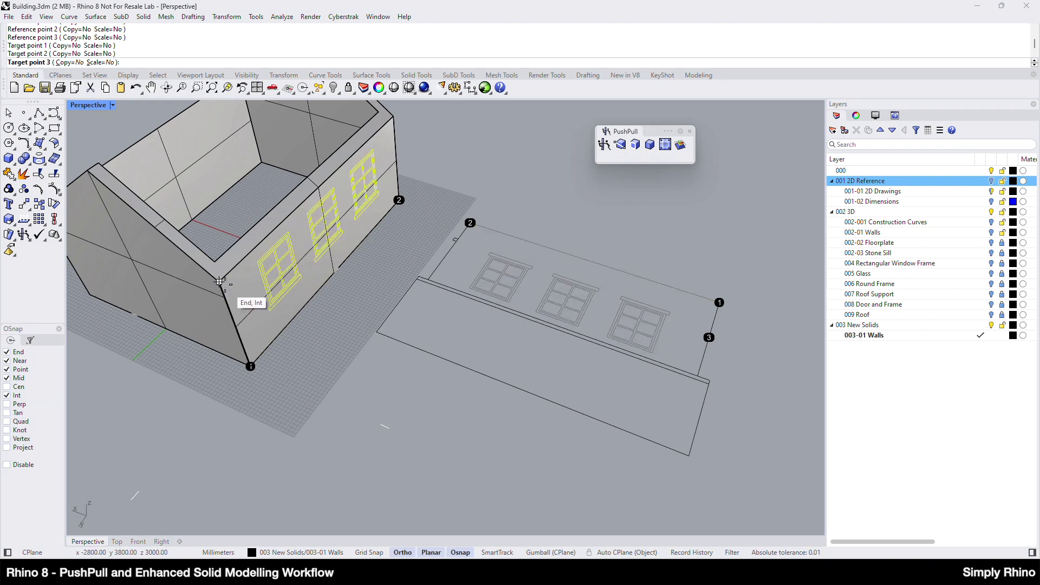
pyautogui.click(220, 282)
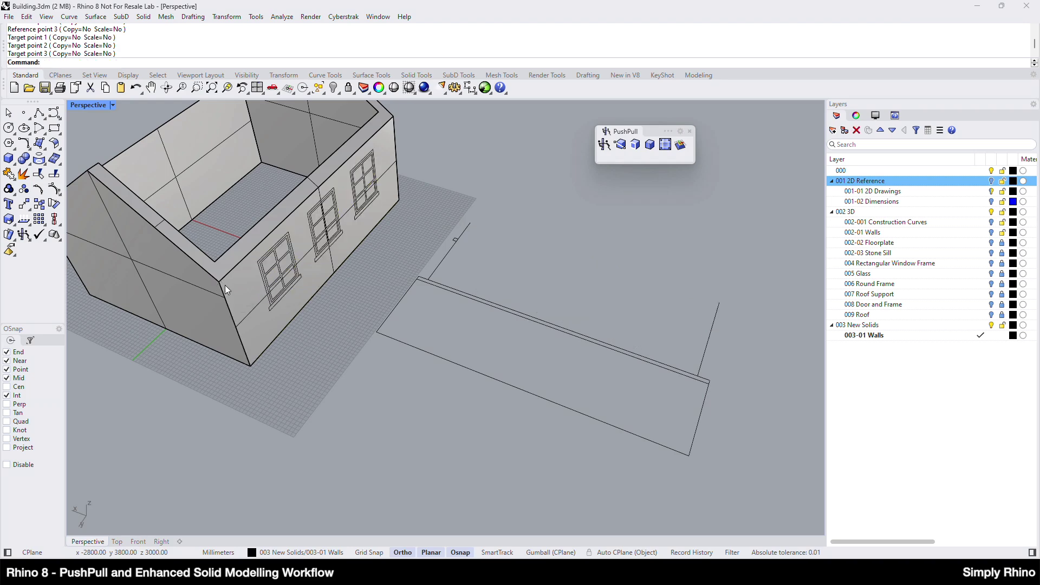
pyautogui.scroll(-4, 496, 455)
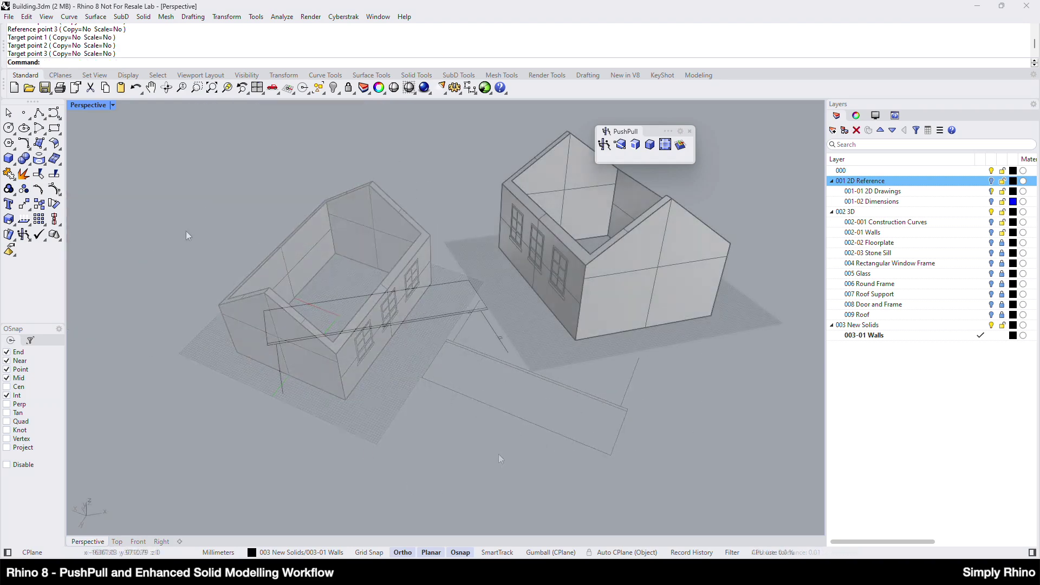
# Step: Delete the leftover elevation curves
pyautogui.moveTo(186, 228); pyautogui.dragTo(514, 447)
pyautogui.press('Delete')
pyautogui.moveTo(443, 322); pyautogui.dragTo(596, 314, button='right')
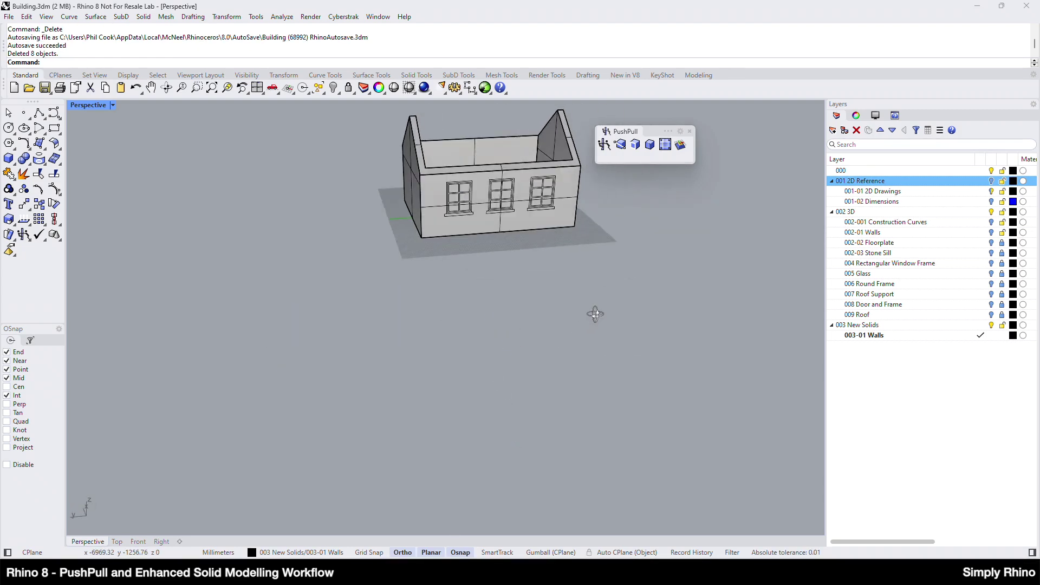
pyautogui.scroll(5, 422, 203)
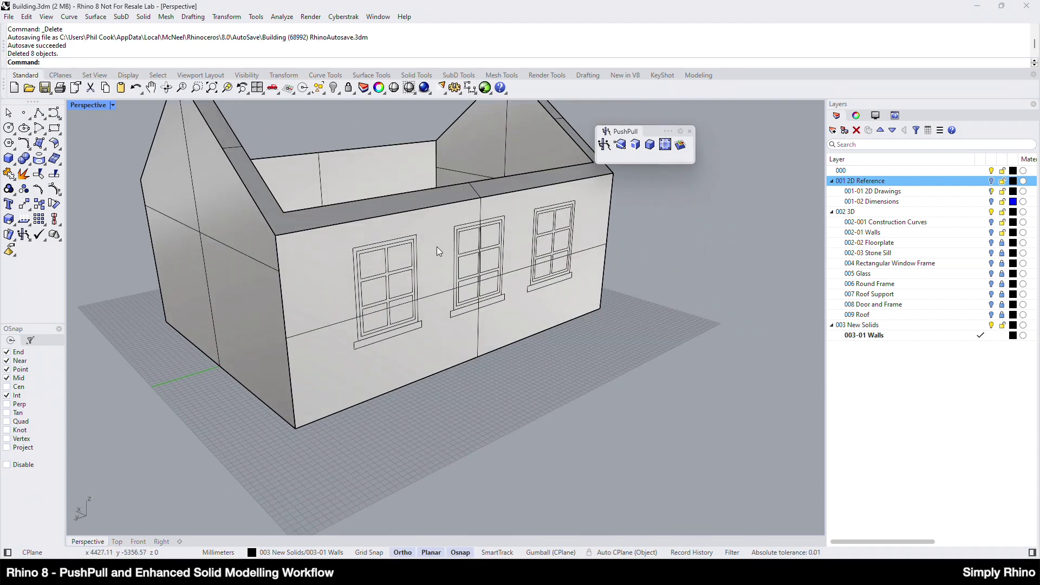
# Step: Toggle Auto CPlane and its Sticky setting, then test it on the front wall face
pyautogui.click(616, 552)
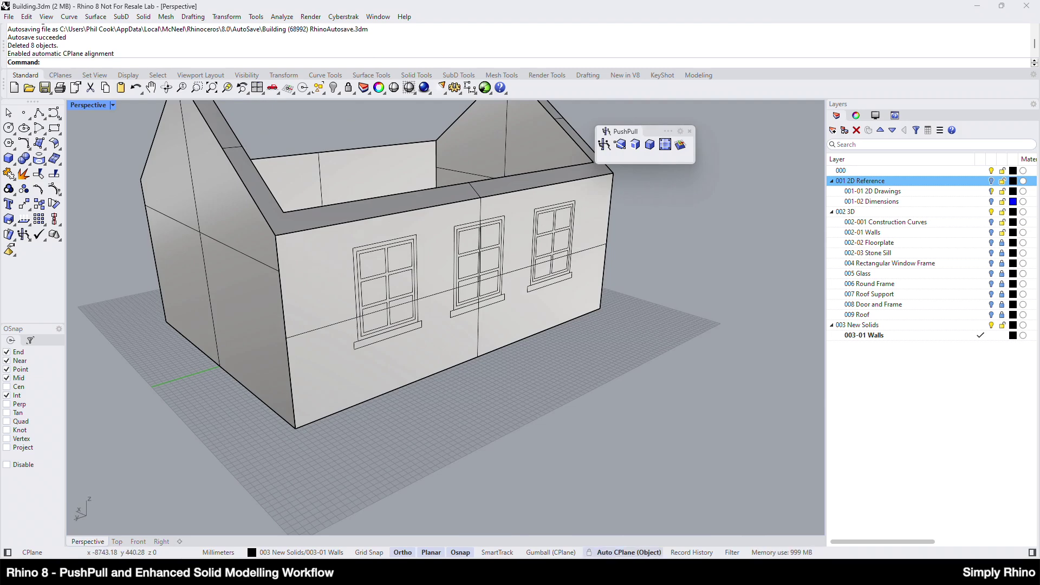
pyautogui.rightClick(610, 554)
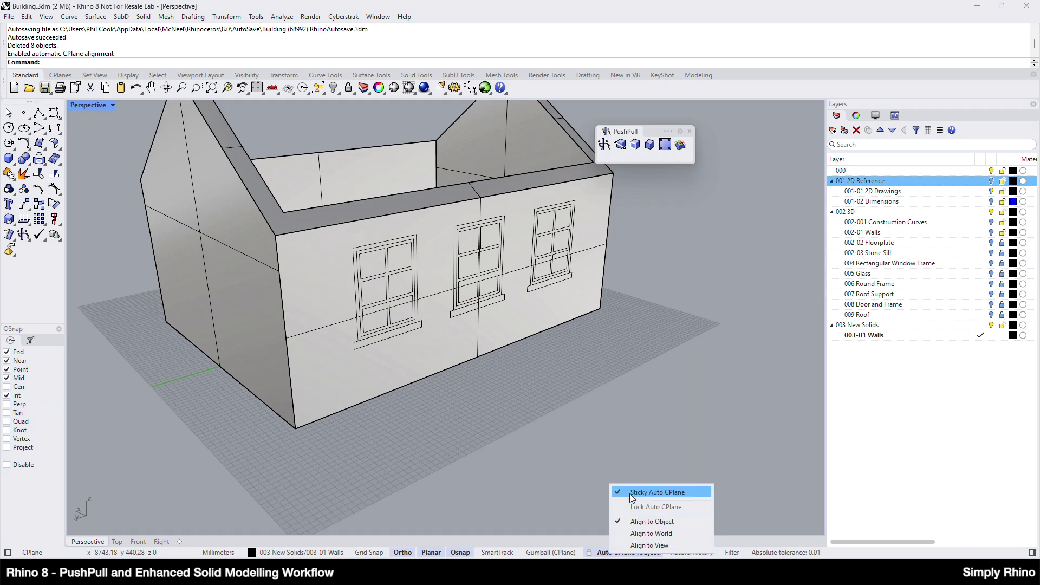
pyautogui.click(696, 492)
pyautogui.click(317, 374)
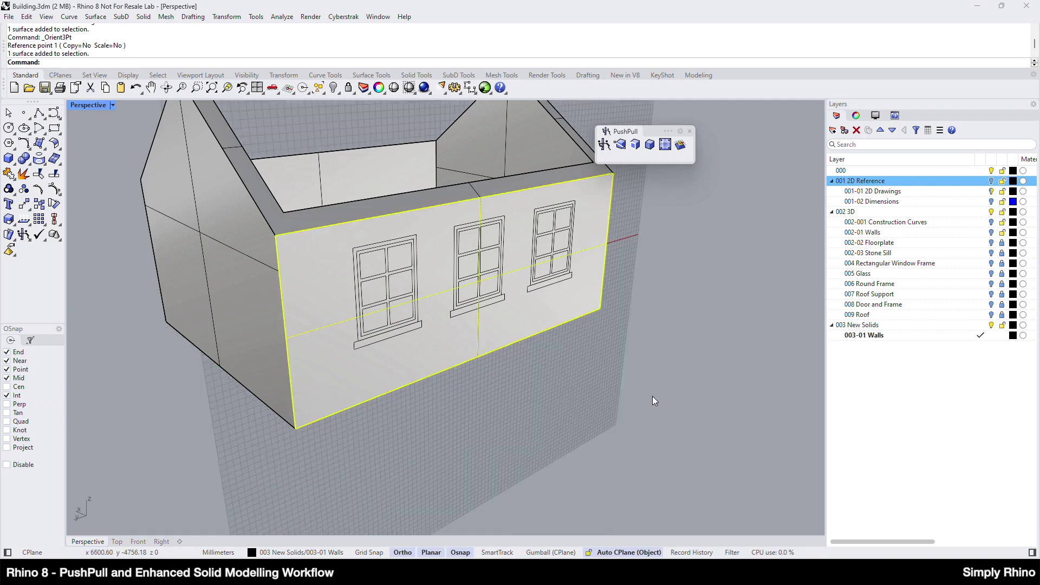
pyautogui.click(694, 388)
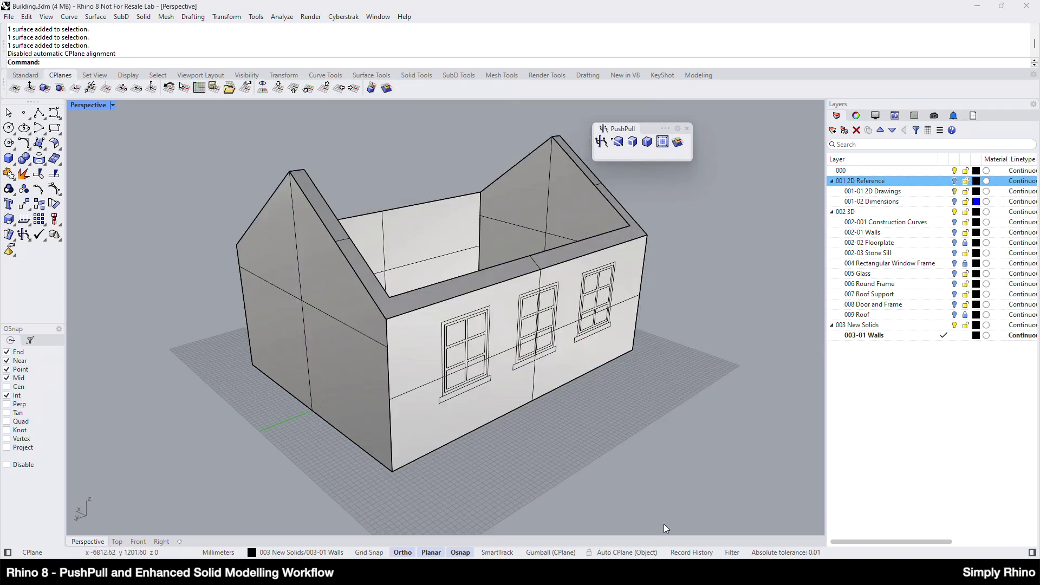
# Step: Re-enable Sticky Auto CPlane and align the work plane to the front, then the gable face
pyautogui.click(639, 552)
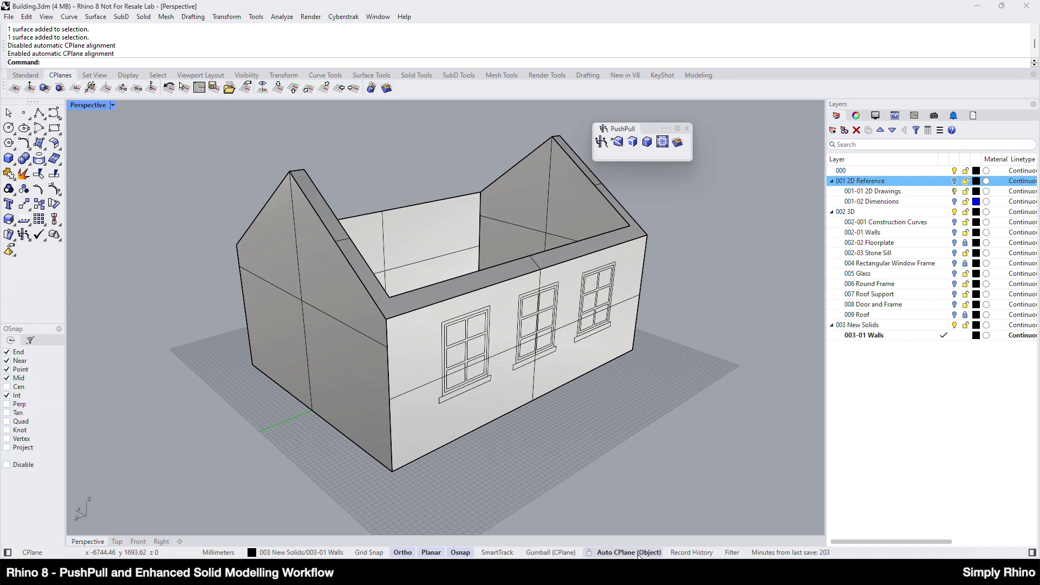
pyautogui.rightClick(640, 552)
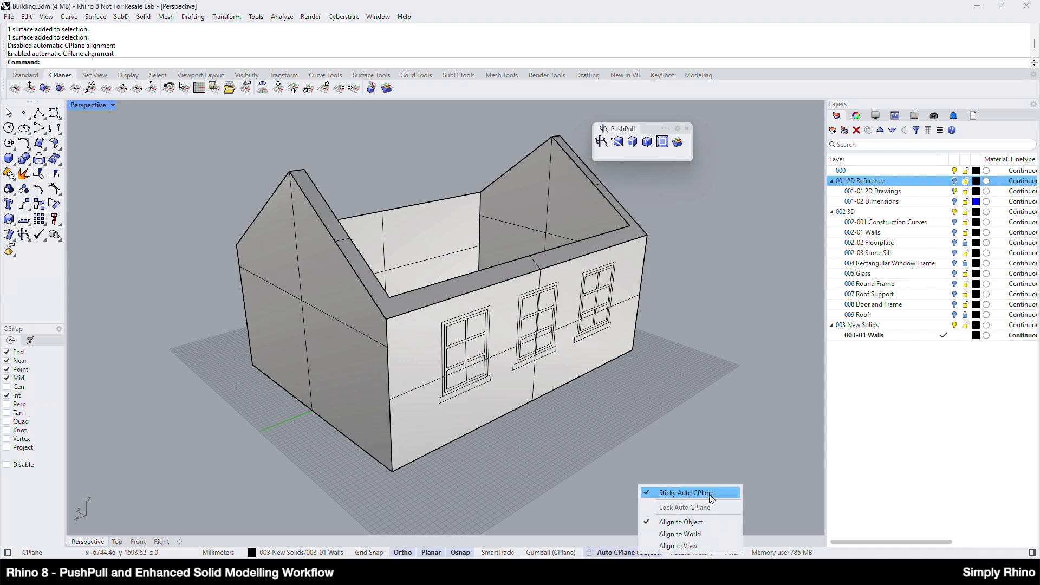
pyautogui.click(470, 468)
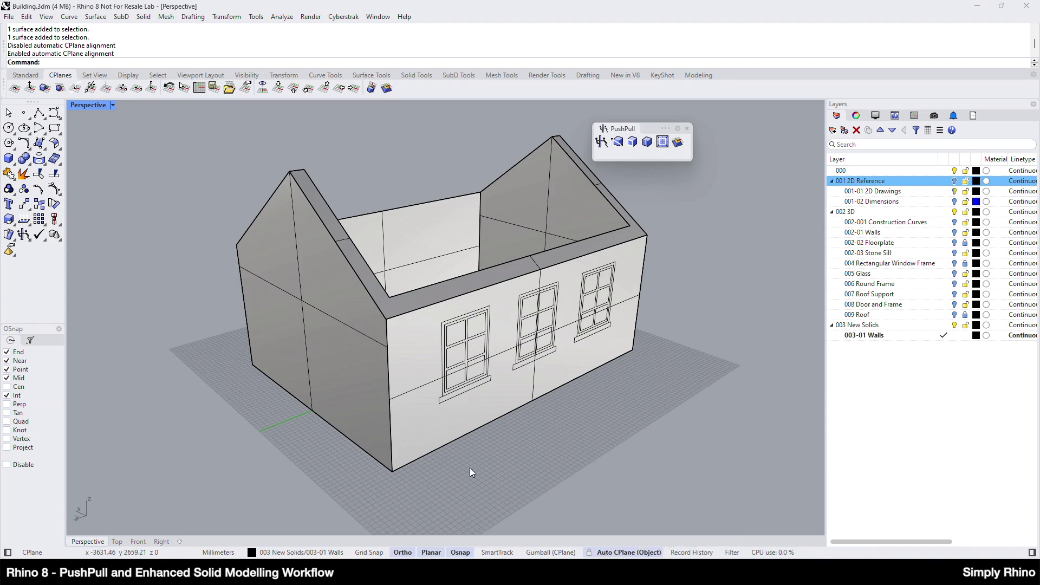
pyautogui.keyDown('ctrl'); pyautogui.keyDown('shift'); pyautogui.click(513, 385); pyautogui.keyUp('shift'); pyautogui.keyUp('ctrl')
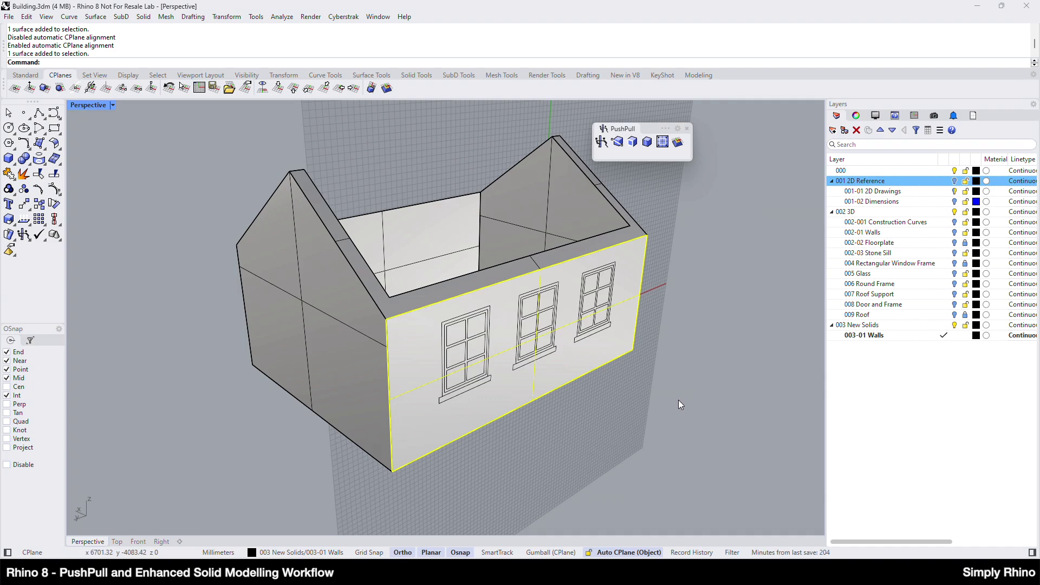
pyautogui.click(745, 291)
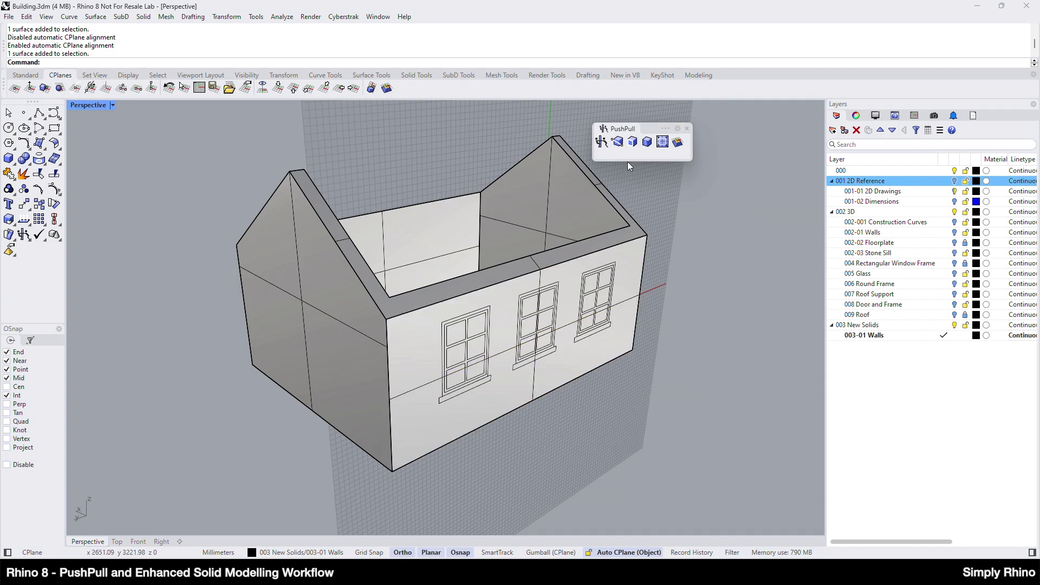
pyautogui.scroll(-2, 376, 282)
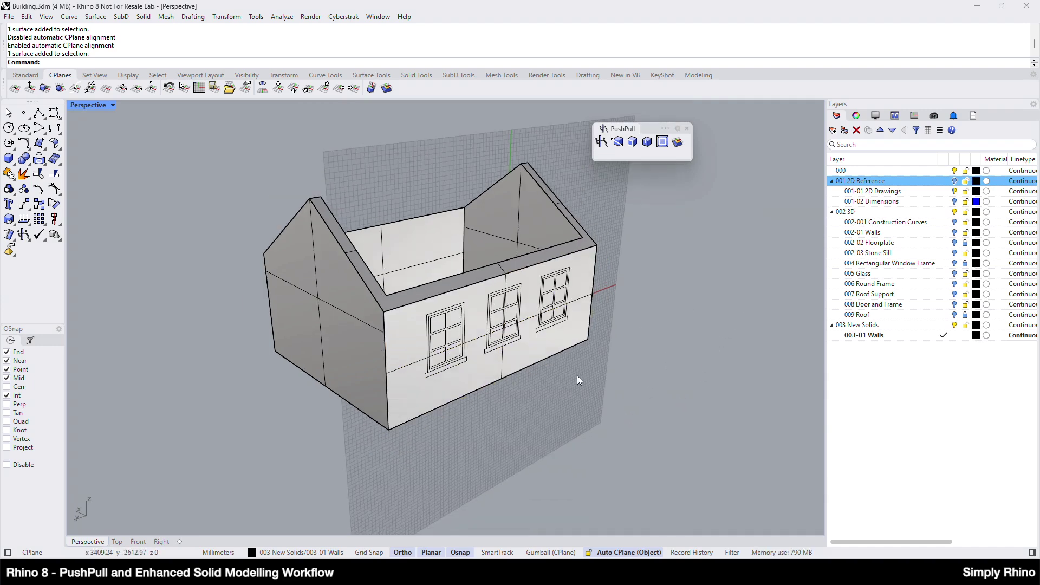
pyautogui.keyDown('ctrl'); pyautogui.keyDown('shift'); pyautogui.click(302, 339); pyautogui.keyUp('shift'); pyautogui.keyUp('ctrl')
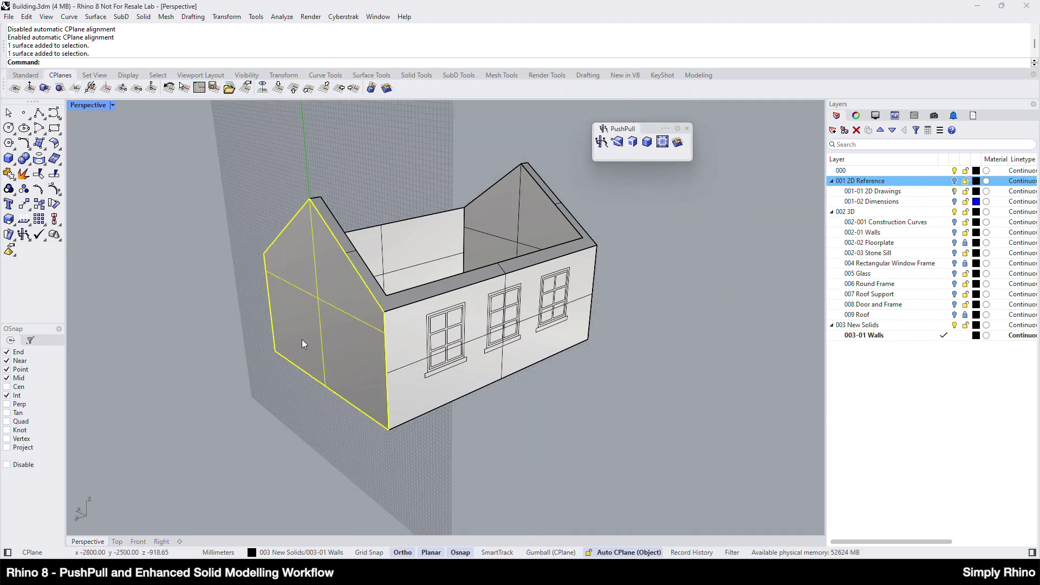
pyautogui.click(205, 426)
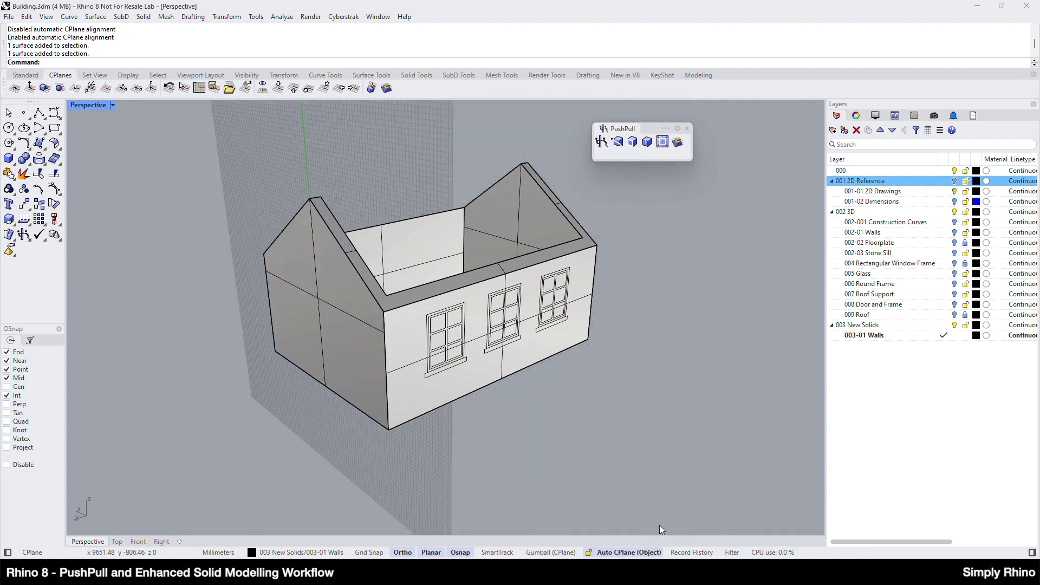
# Step: Lock the Auto CPlane, pick the front wall again, then deselect to return to ground
pyautogui.click(634, 551)
pyautogui.click(670, 493)
pyautogui.click(524, 357)
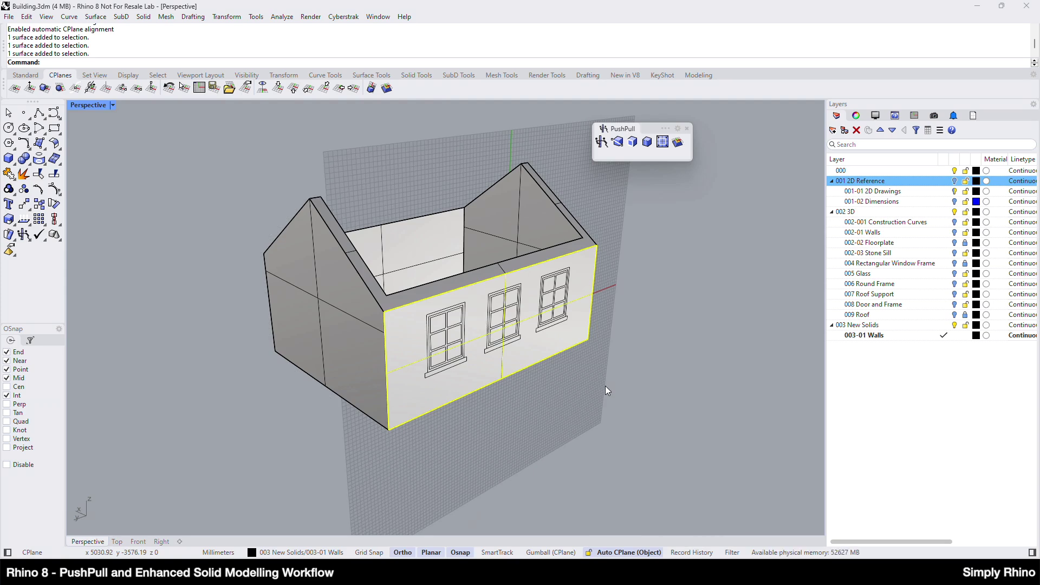
pyautogui.click(656, 372)
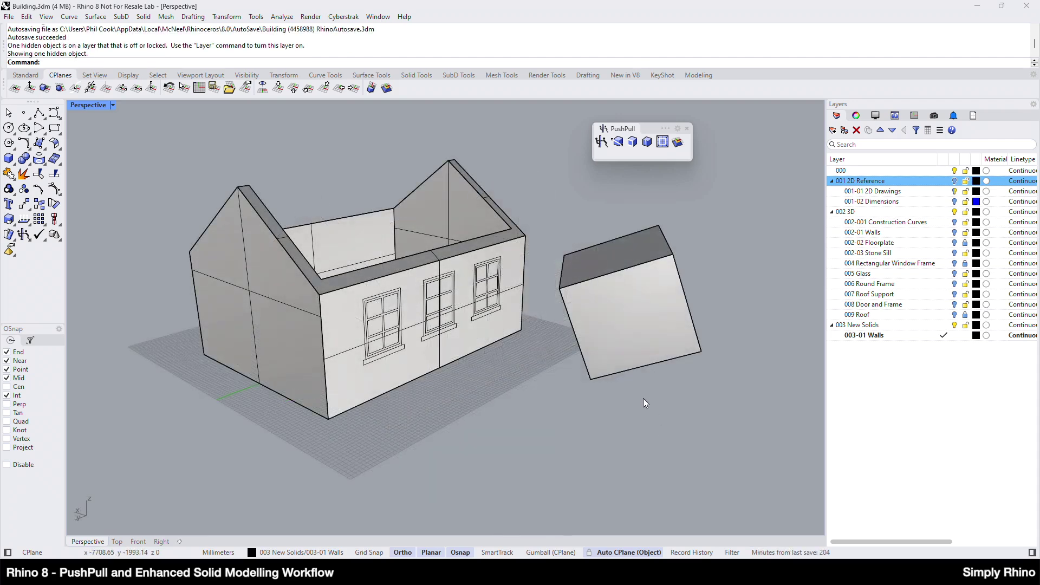
# Step: Set Auto CPlane to align to the object and pick the box's front face
pyautogui.moveTo(642, 398); pyautogui.dragTo(566, 362, button='right')
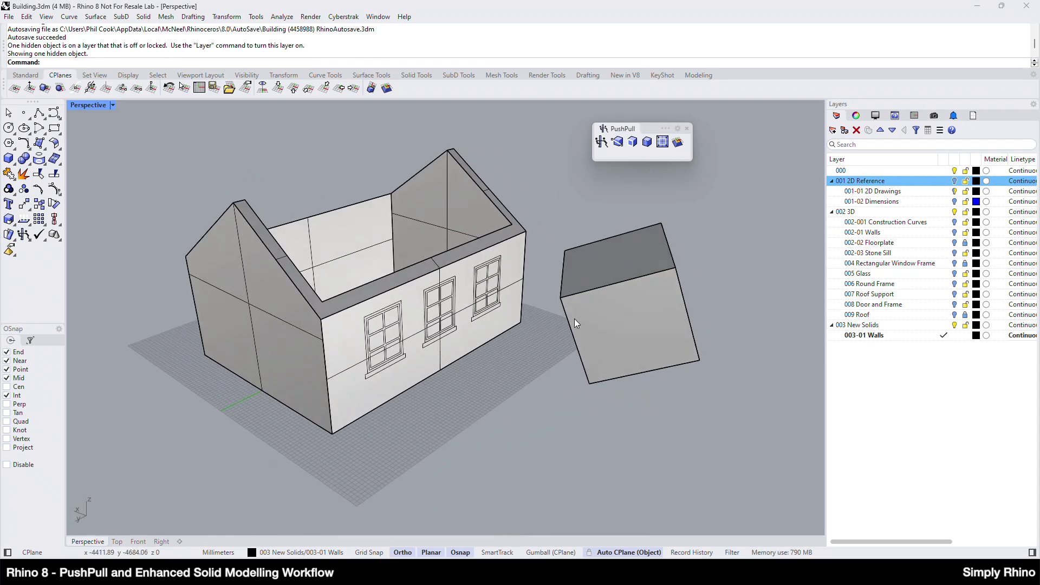
pyautogui.moveTo(369, 425); pyautogui.dragTo(660, 450, button='right')
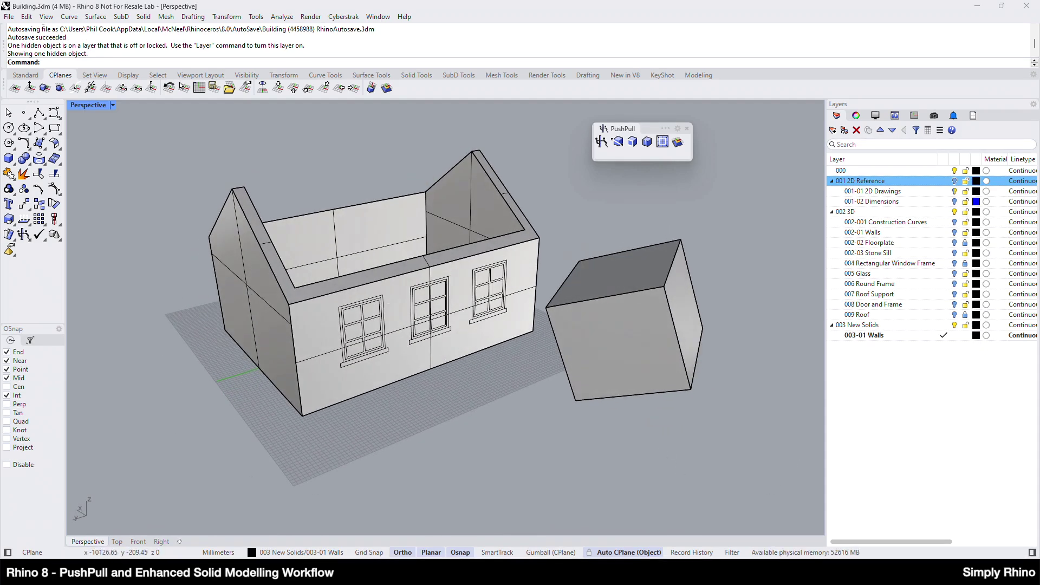
pyautogui.click(647, 553)
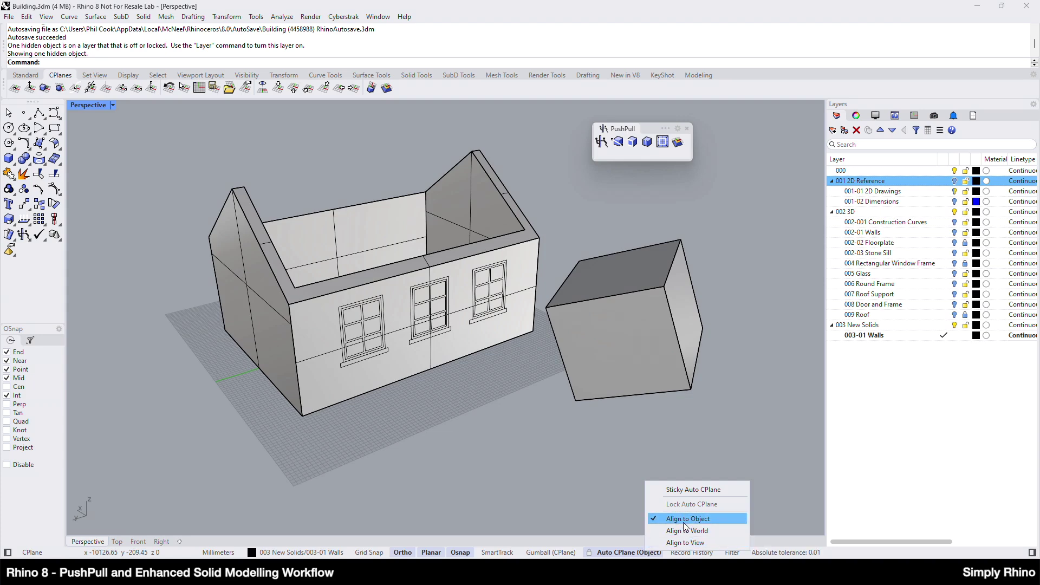
pyautogui.keyDown('ctrl'); pyautogui.keyDown('shift'); pyautogui.click(621, 347); pyautogui.keyUp('shift'); pyautogui.keyUp('ctrl')
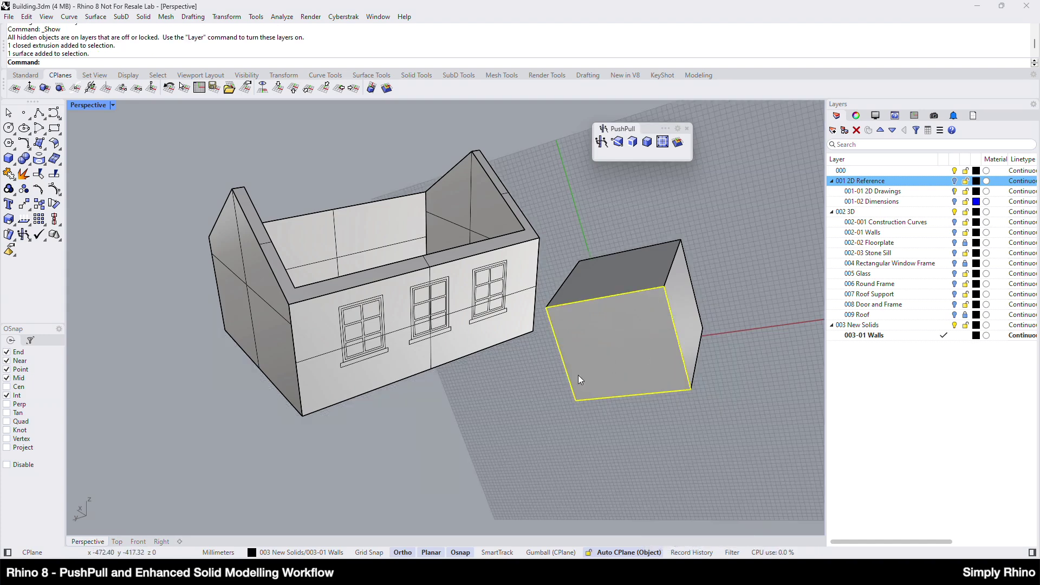
pyautogui.scroll(-2, 479, 358)
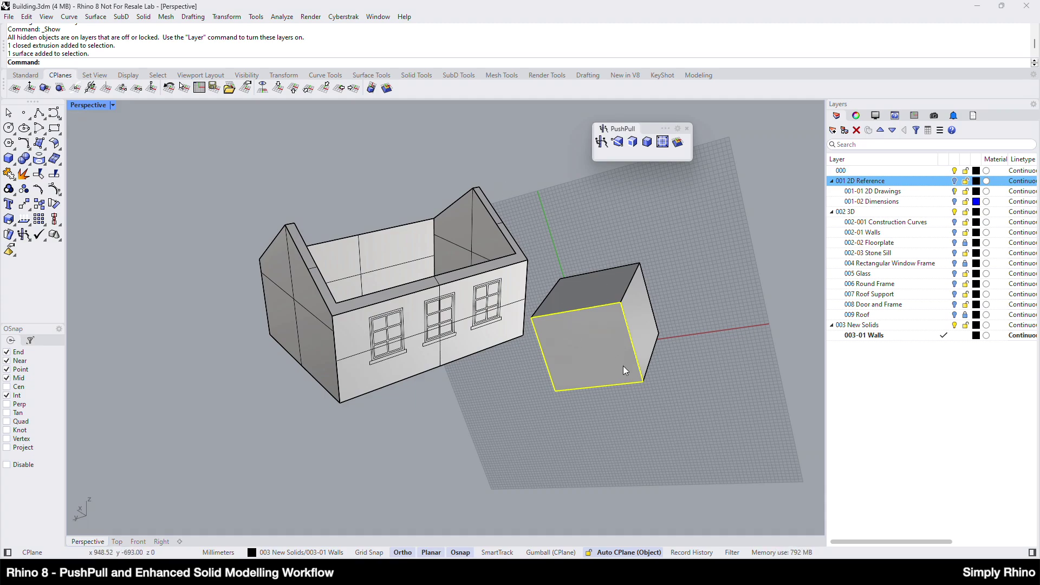
pyautogui.moveTo(623, 366); pyautogui.dragTo(703, 368, button='right')
pyautogui.click(703, 368)
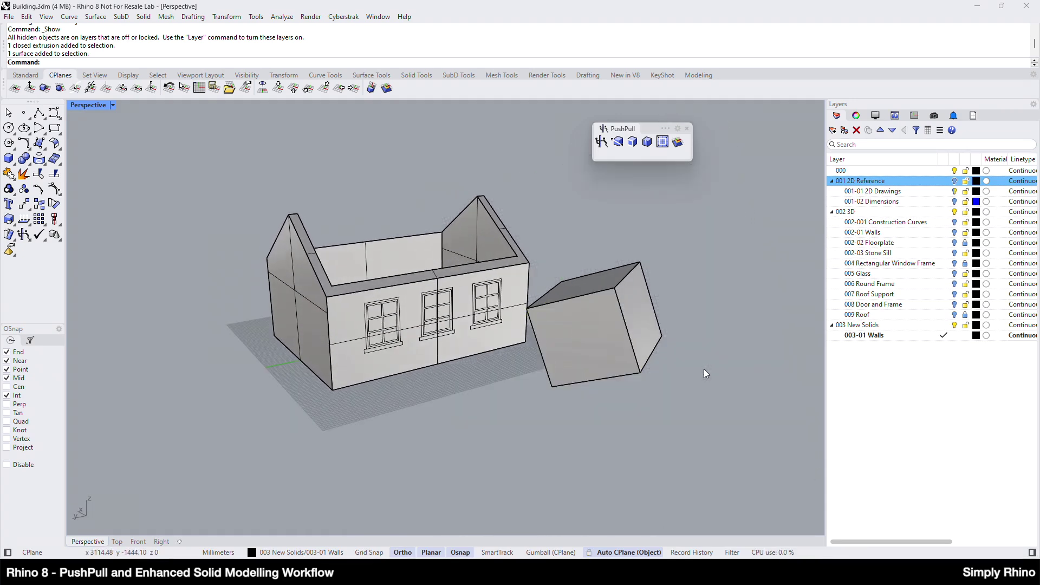
# Step: Switch Auto CPlane to Align to World and pick the box's front face
pyautogui.click(629, 552)
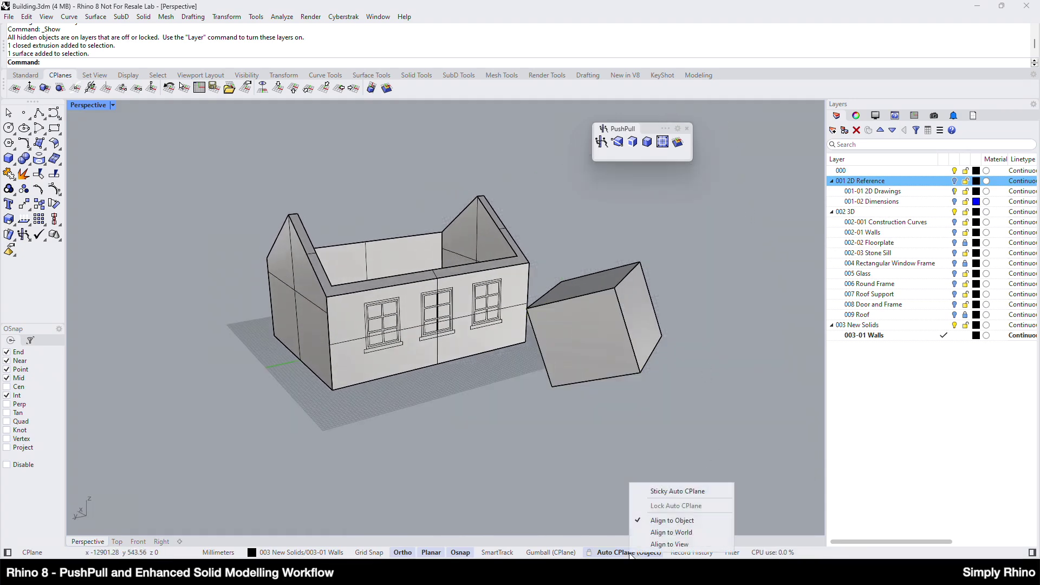
pyautogui.click(661, 534)
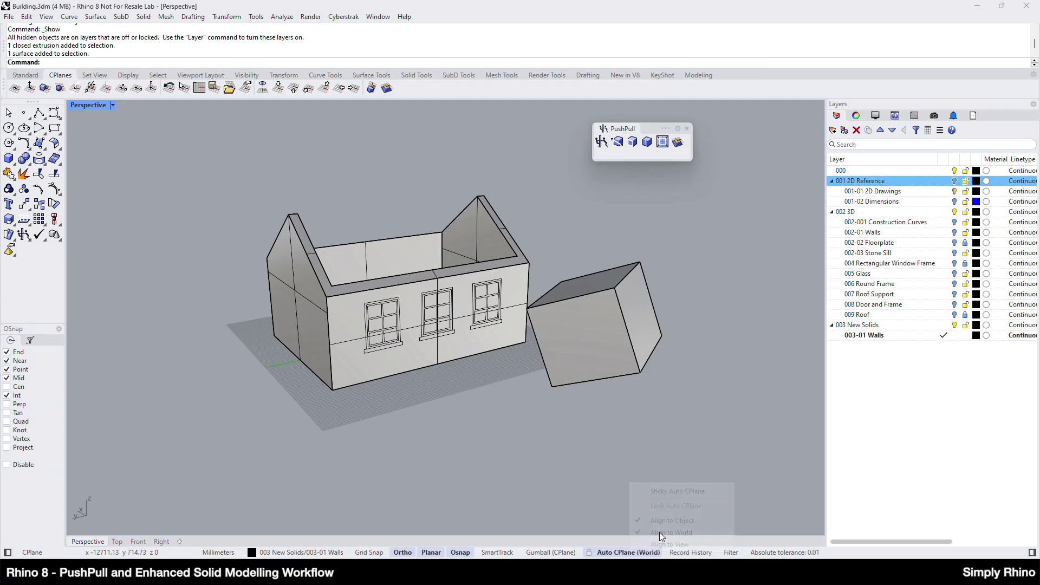
pyautogui.click(593, 350)
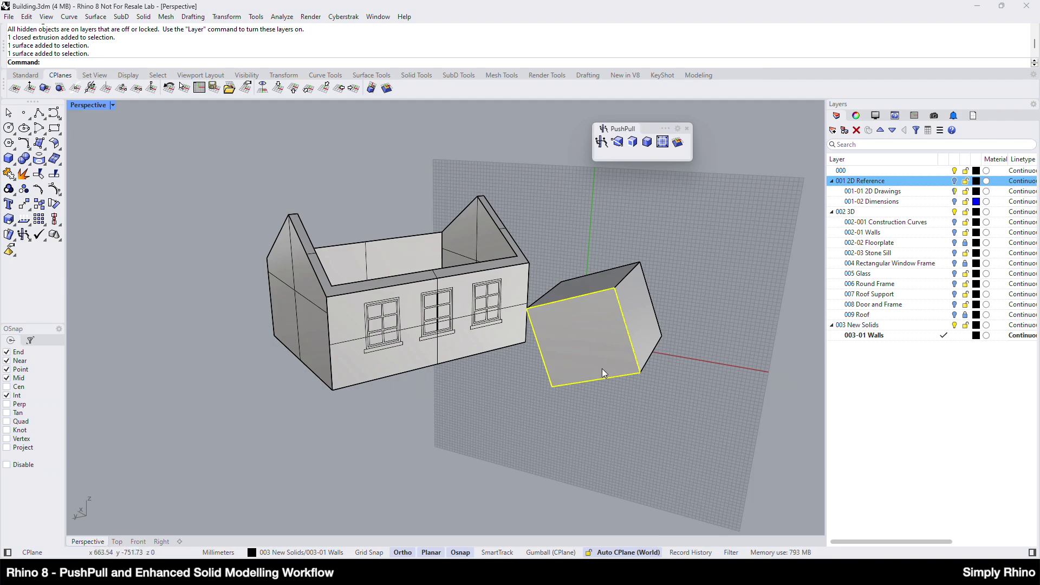
pyautogui.moveTo(600, 369)
pyautogui.mouseDown(button='right')
pyautogui.moveTo(636, 370)
pyautogui.moveTo(592, 366)
pyautogui.mouseUp(button='right')
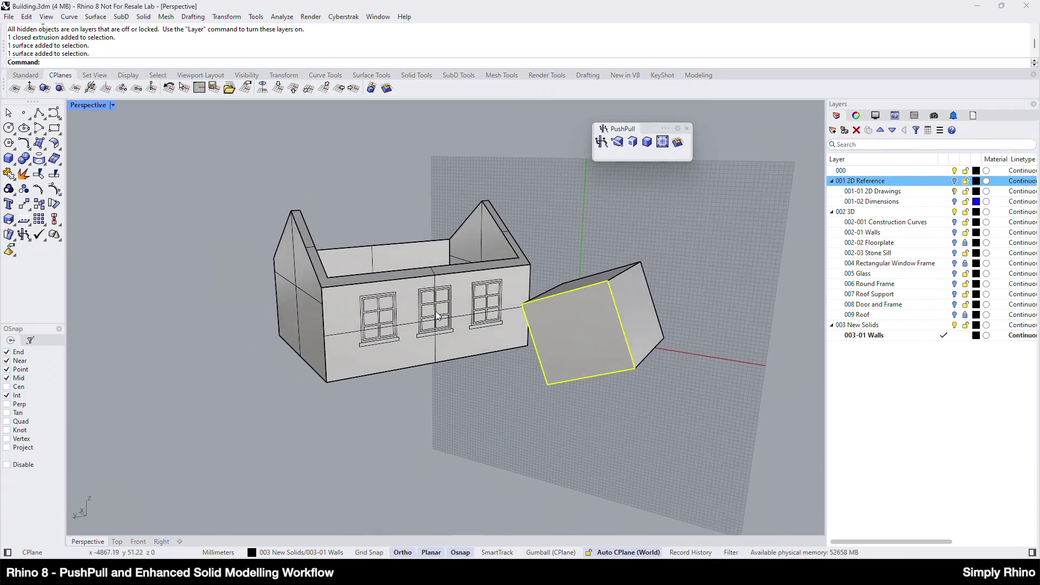
# Step: Switch Auto CPlane to Align to View and pick the box's front and right faces
pyautogui.click(629, 552)
pyautogui.click(662, 544)
pyautogui.moveTo(694, 446); pyautogui.dragTo(541, 341, button='right')
pyautogui.keyDown('ctrl'); pyautogui.keyDown('shift'); pyautogui.click(508, 353); pyautogui.keyUp('shift'); pyautogui.keyUp('ctrl')
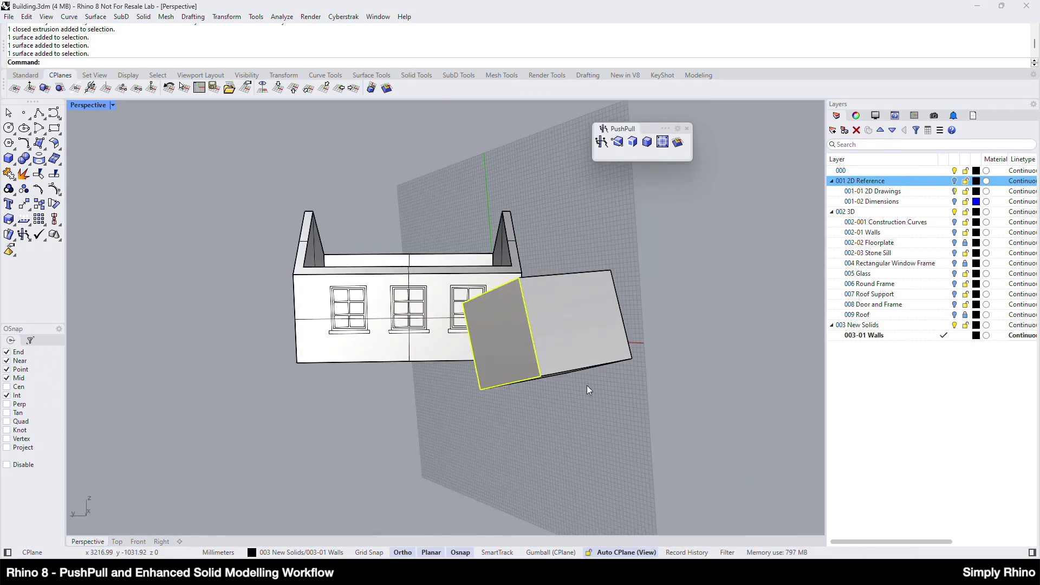
pyautogui.click(726, 402)
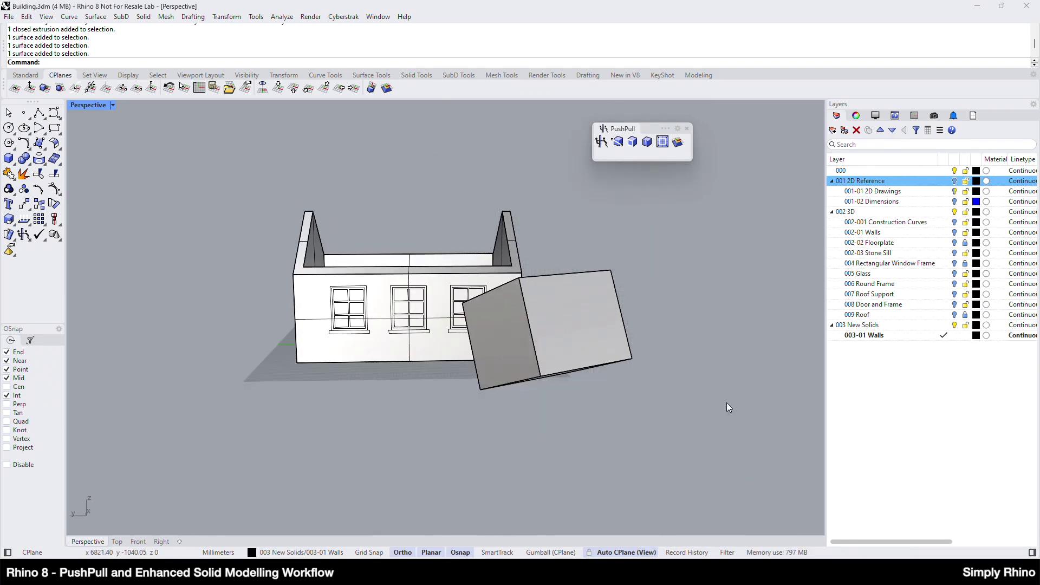
pyautogui.keyDown('ctrl'); pyautogui.keyDown('shift'); pyautogui.click(597, 337); pyautogui.keyUp('shift'); pyautogui.keyUp('ctrl')
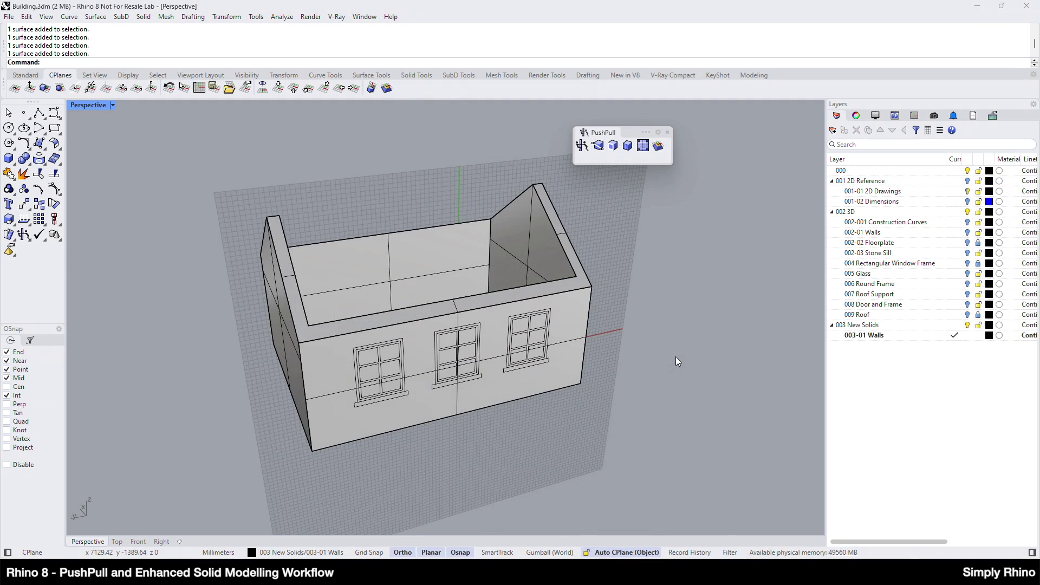
# Step: With Auto CPlane set to Object, align the work plane to the right gable face
pyautogui.click(629, 557)
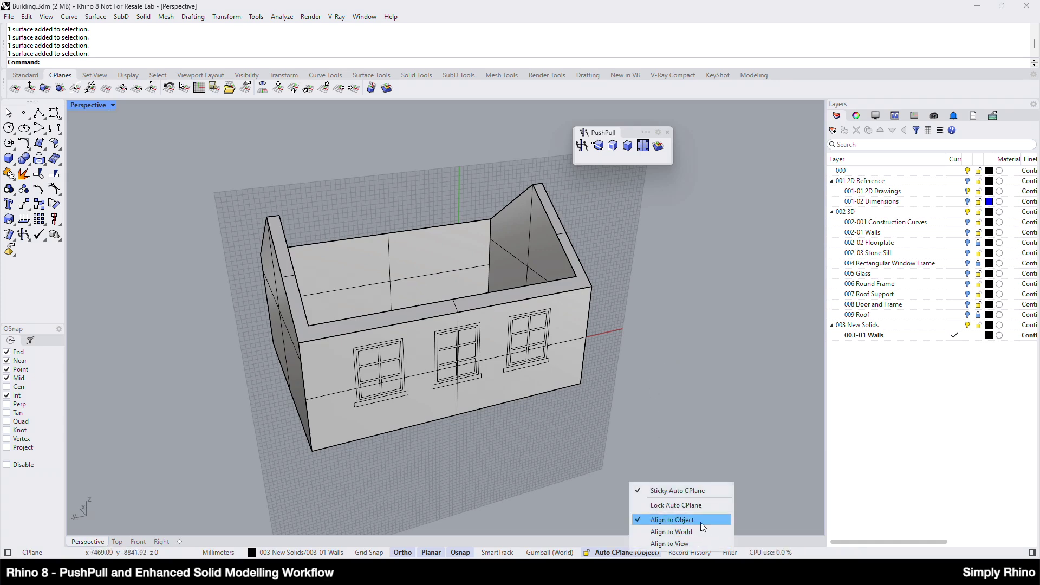
pyautogui.moveTo(706, 391); pyautogui.dragTo(520, 206, button='right')
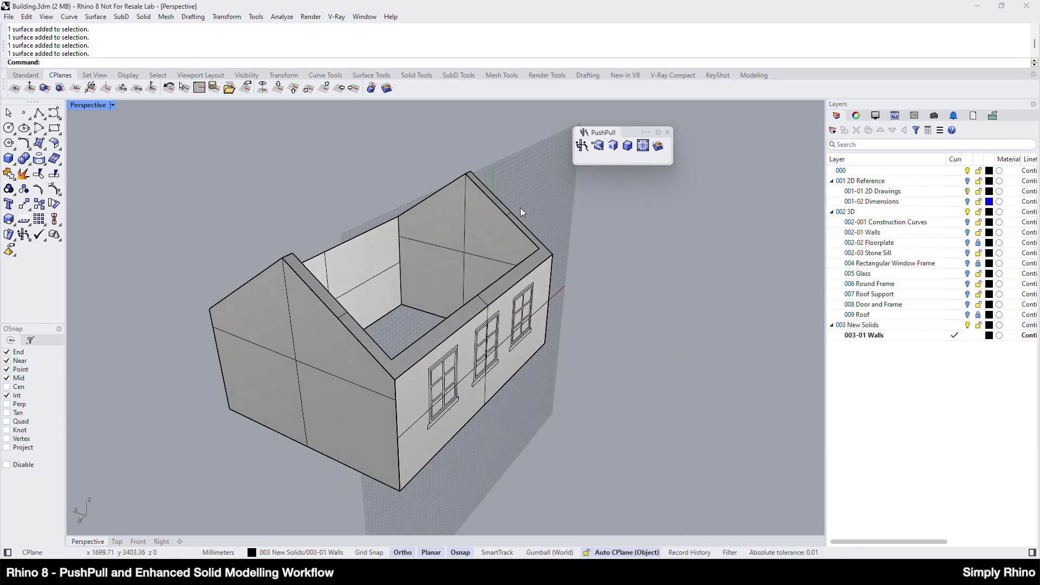
pyautogui.keyDown('ctrl'); pyautogui.keyDown('shift'); pyautogui.click(481, 243); pyautogui.keyUp('shift'); pyautogui.keyUp('ctrl')
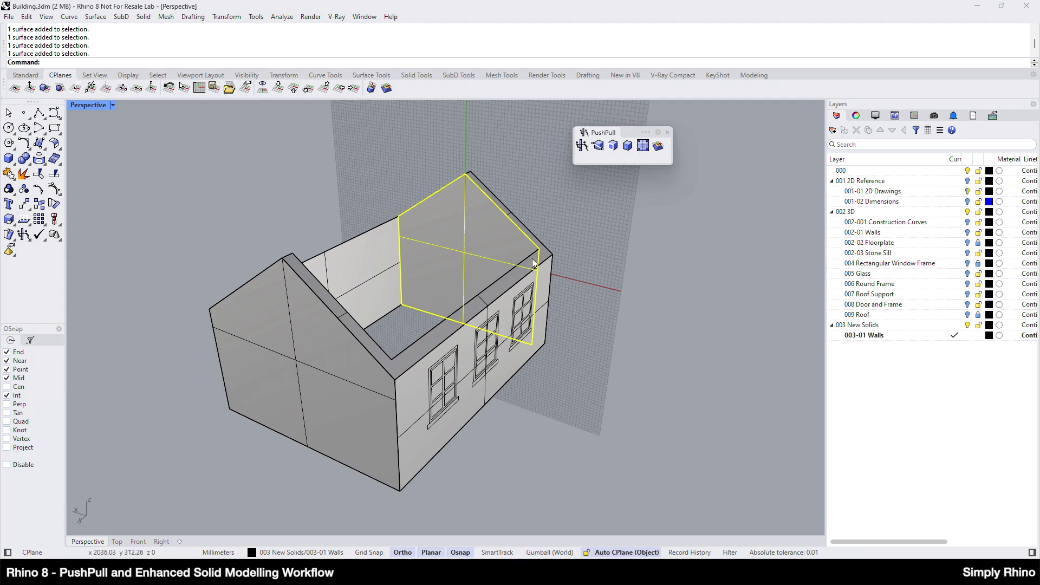
pyautogui.moveTo(615, 282); pyautogui.dragTo(703, 455, button='right')
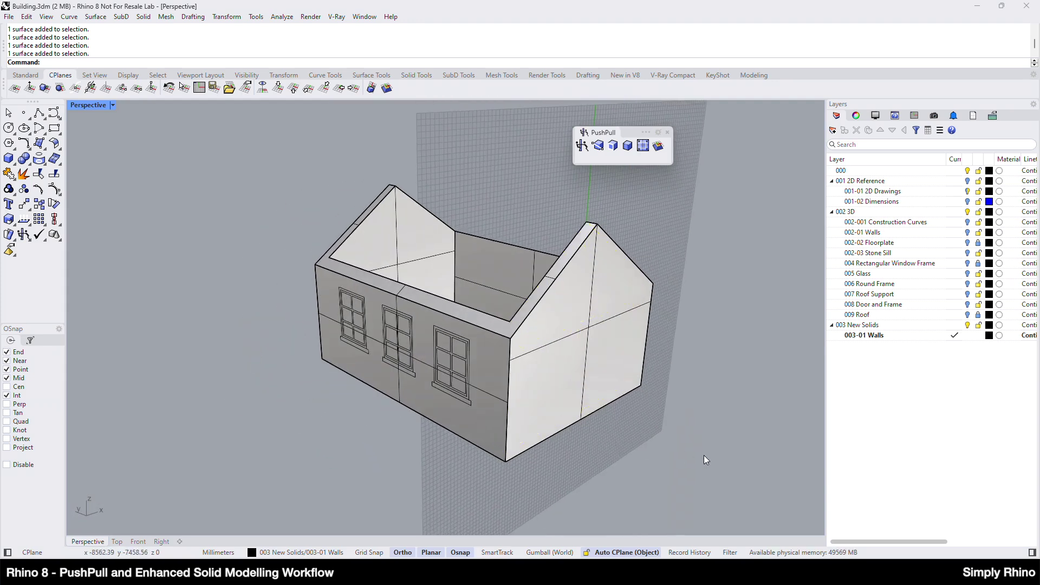
pyautogui.keyDown('ctrl'); pyautogui.keyDown('shift'); pyautogui.click(624, 358); pyautogui.keyUp('shift'); pyautogui.keyUp('ctrl')
pyautogui.scroll(-3, 567, 314)
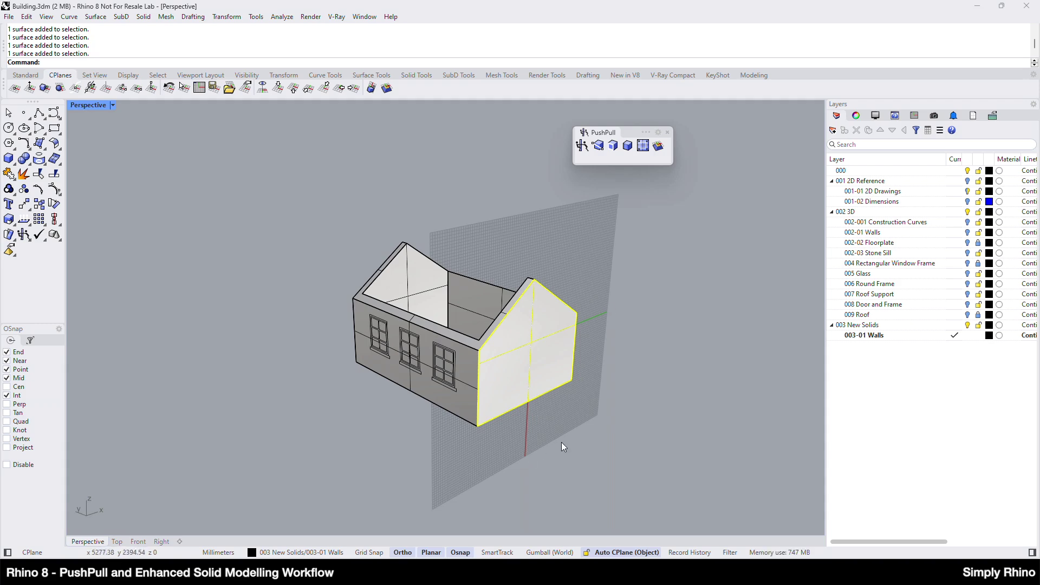
# Step: Switch Auto CPlane to Align to World and test it on the left gable face
pyautogui.press('Escape')
pyautogui.click(628, 553)
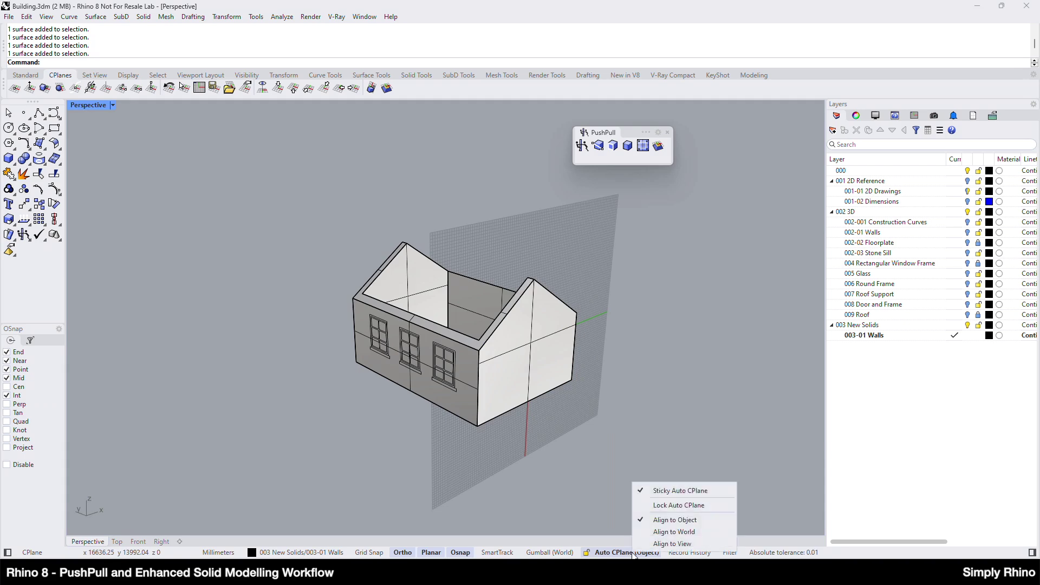
pyautogui.click(666, 533)
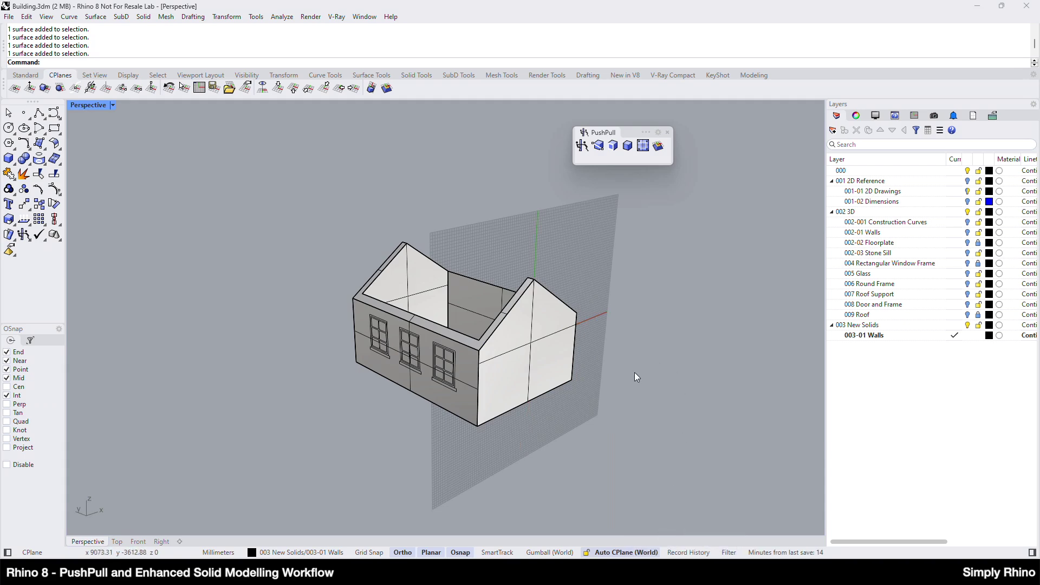
pyautogui.moveTo(533, 422); pyautogui.dragTo(409, 381, button='right')
pyautogui.keyDown('ctrl'); pyautogui.keyDown('shift'); pyautogui.click(342, 338); pyautogui.keyUp('shift'); pyautogui.keyUp('ctrl')
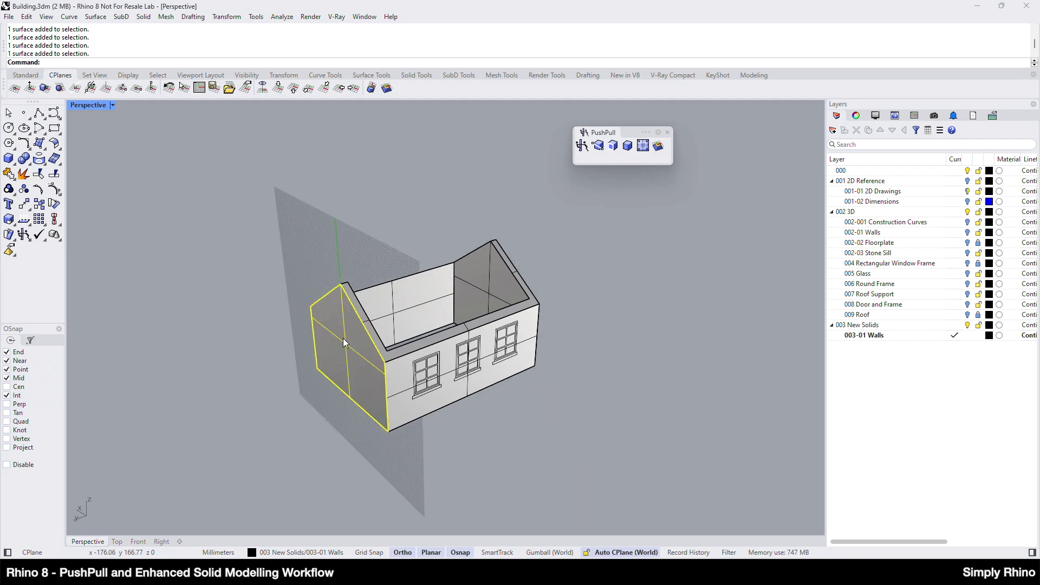
# Step: Check the world-aligned CPlane against the interior back wall and front wall faces
pyautogui.moveTo(562, 413); pyautogui.dragTo(431, 271, button='right')
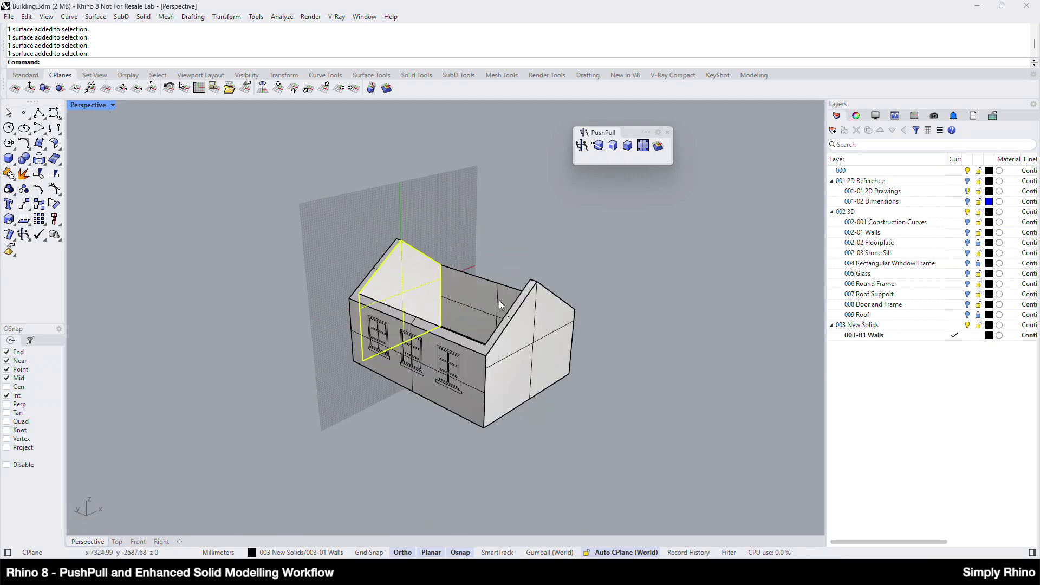
pyautogui.click(524, 278)
pyautogui.keyDown('ctrl'); pyautogui.keyDown('shift'); pyautogui.click(480, 294); pyautogui.keyUp('shift'); pyautogui.keyUp('ctrl')
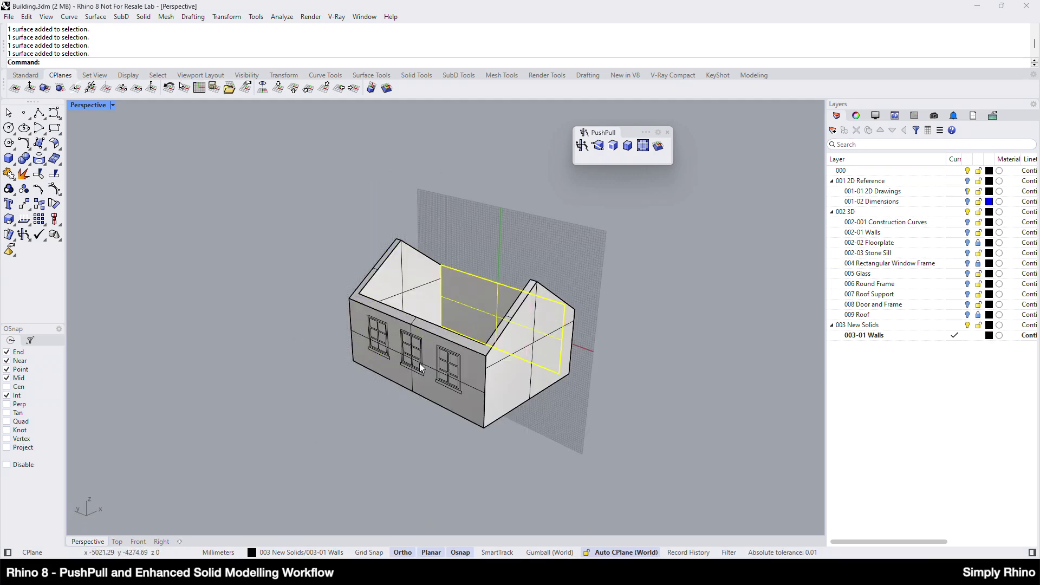
pyautogui.click(351, 427)
pyautogui.click(623, 552)
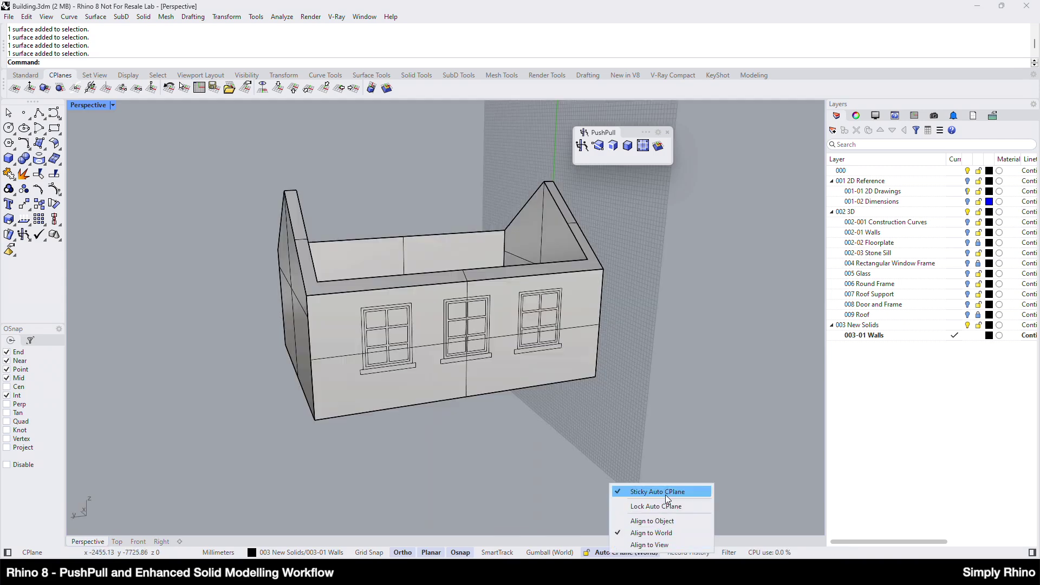
pyautogui.click(665, 495)
pyautogui.keyDown('ctrl'); pyautogui.keyDown('shift'); pyautogui.click(593, 320); pyautogui.keyUp('shift'); pyautogui.keyUp('ctrl')
pyautogui.click(534, 457)
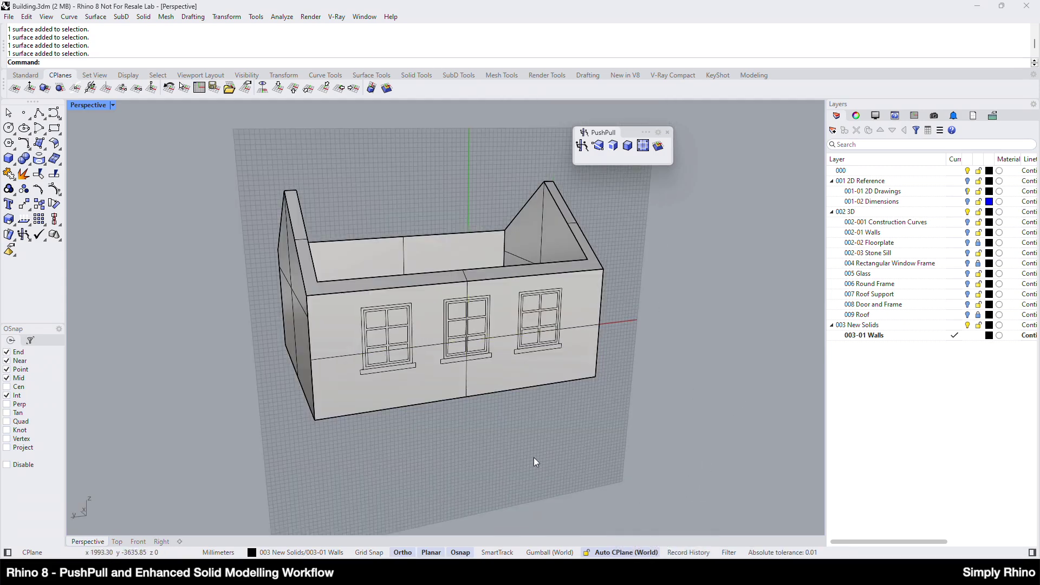
# Step: Copy the right window's closed outline curve to just past the wall's right end
pyautogui.click(548, 292)
pyautogui.click(582, 317)
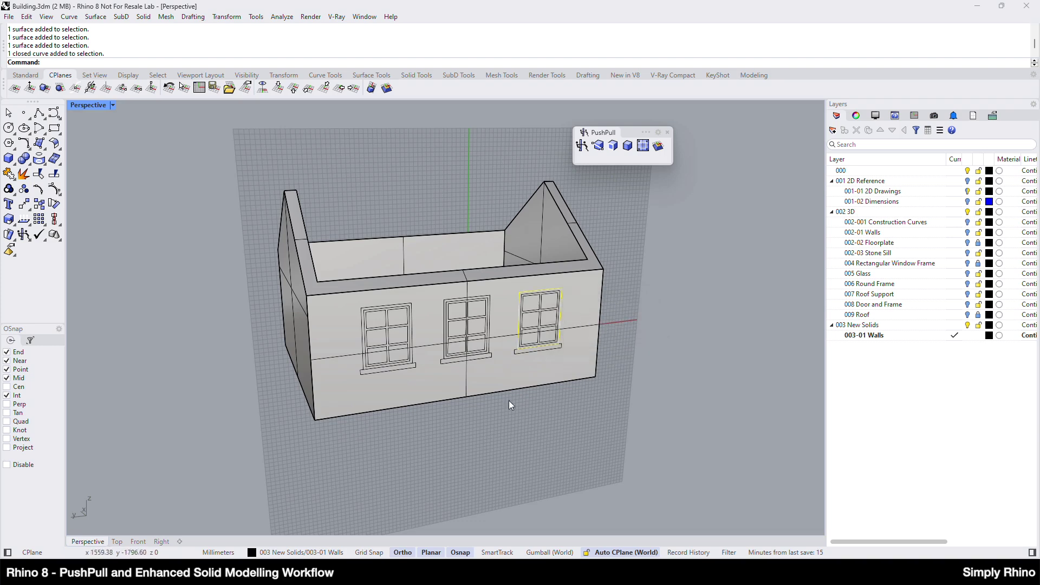
pyautogui.click(225, 17)
pyautogui.click(233, 28)
pyautogui.click(225, 17)
pyautogui.click(238, 39)
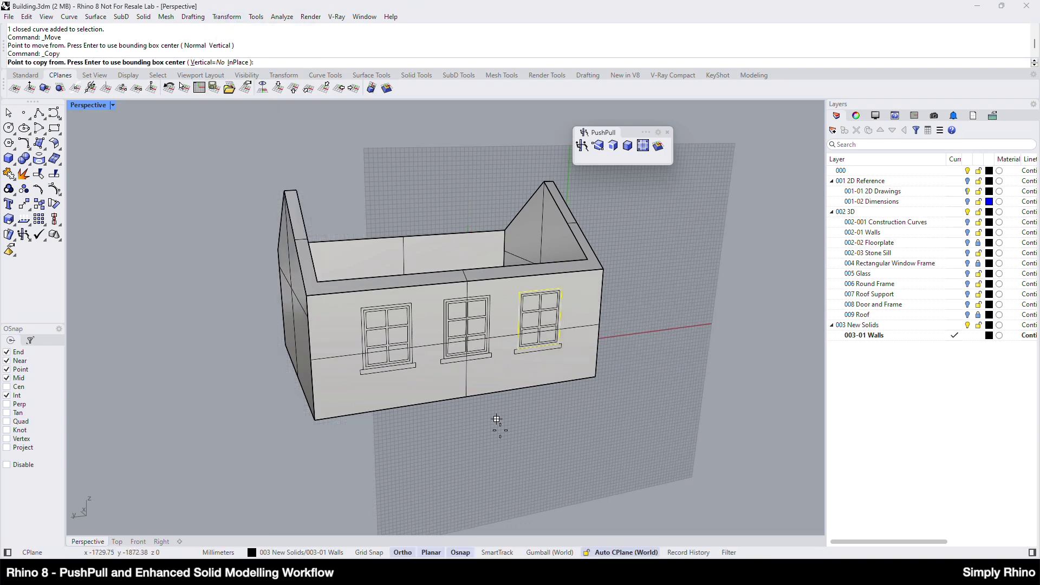
pyautogui.click(528, 429)
pyautogui.click(592, 420)
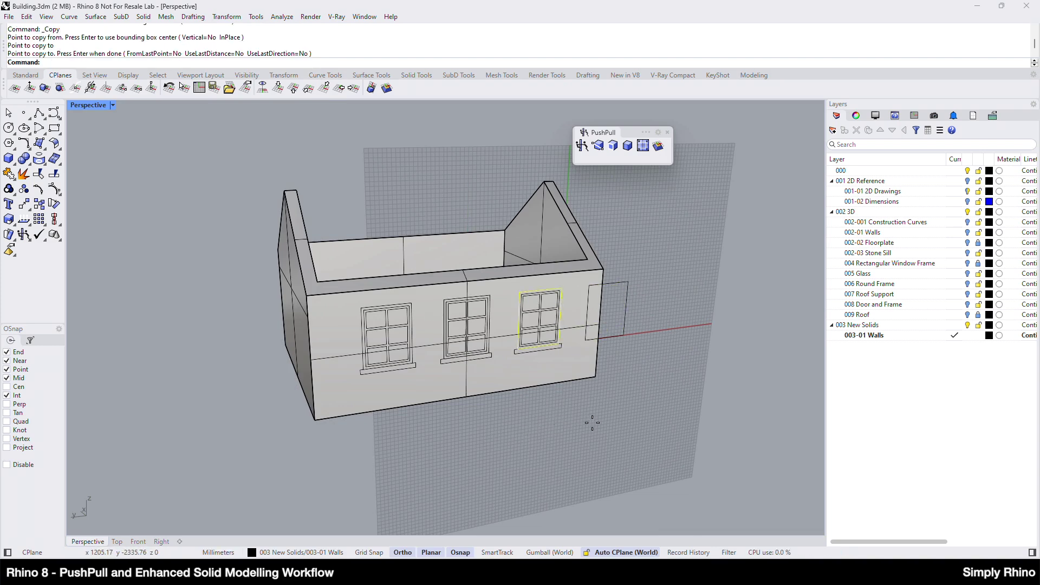
# Step: Undo the stray window-outline copy and recheck the CPlane on the left gable face
pyautogui.press('Return')
pyautogui.click(603, 552)
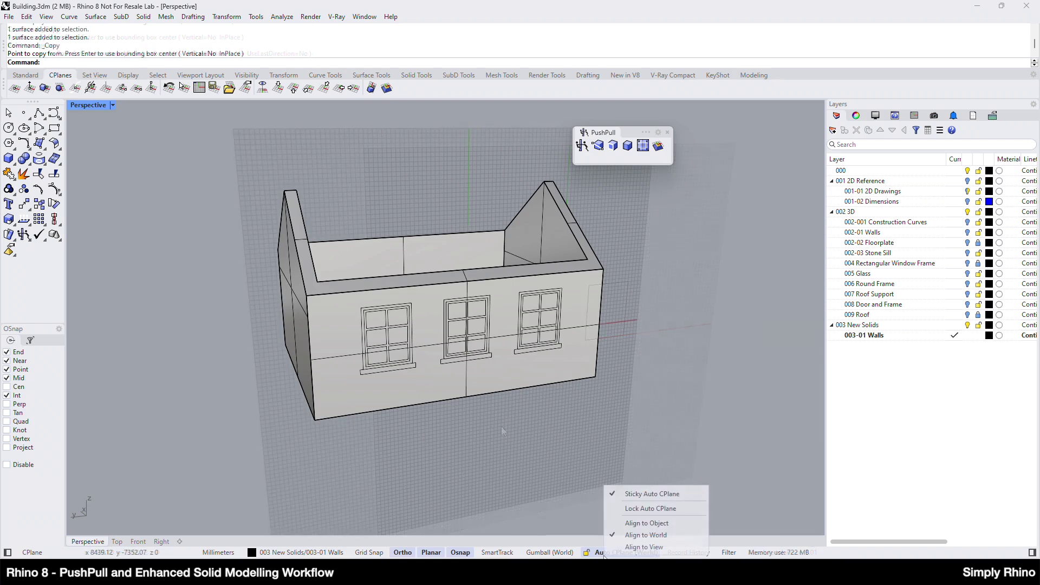
pyautogui.click(760, 437)
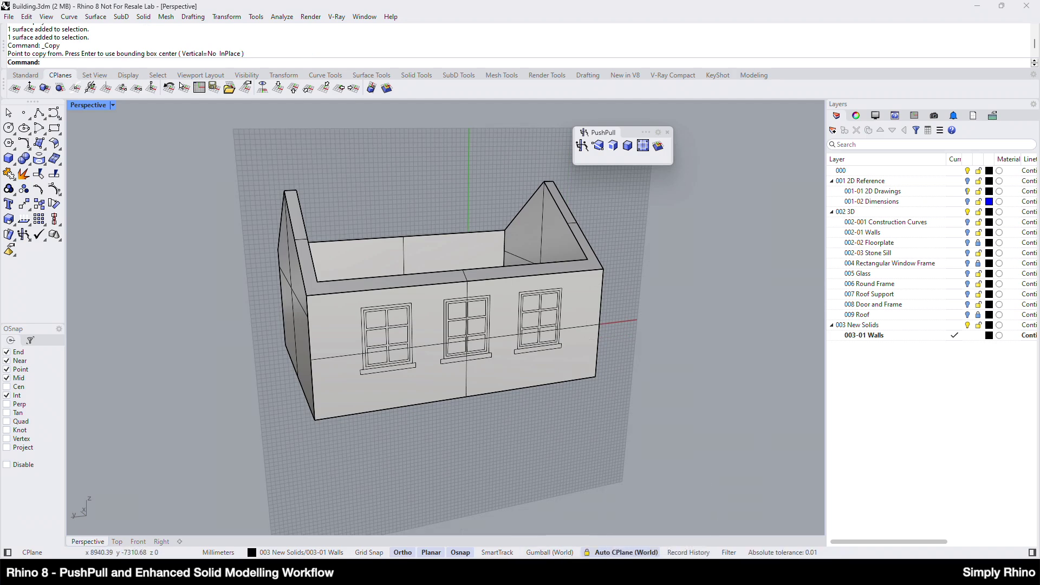
pyautogui.hotkey('ctrl', 'z')
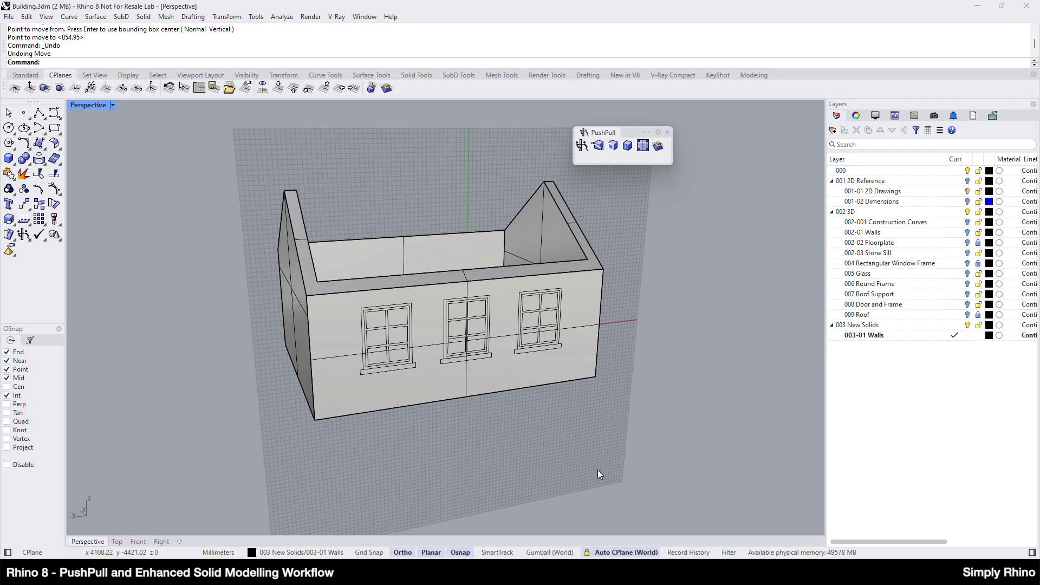
pyautogui.moveTo(597, 469); pyautogui.dragTo(297, 336, button='right')
pyautogui.keyDown('ctrl'); pyautogui.keyDown('shift'); pyautogui.click(310, 336); pyautogui.keyUp('shift'); pyautogui.keyUp('ctrl')
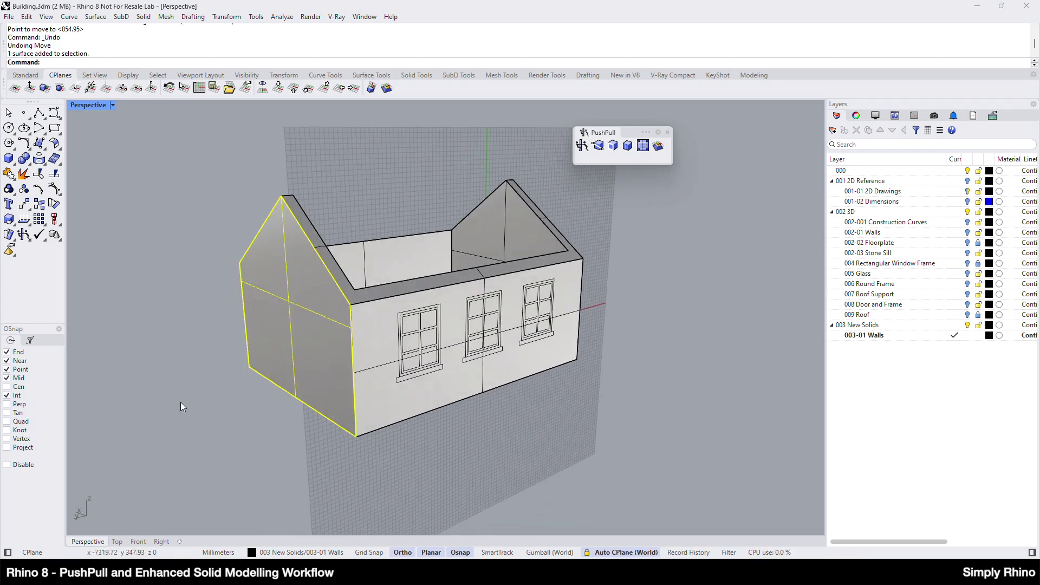
pyautogui.press('Escape')
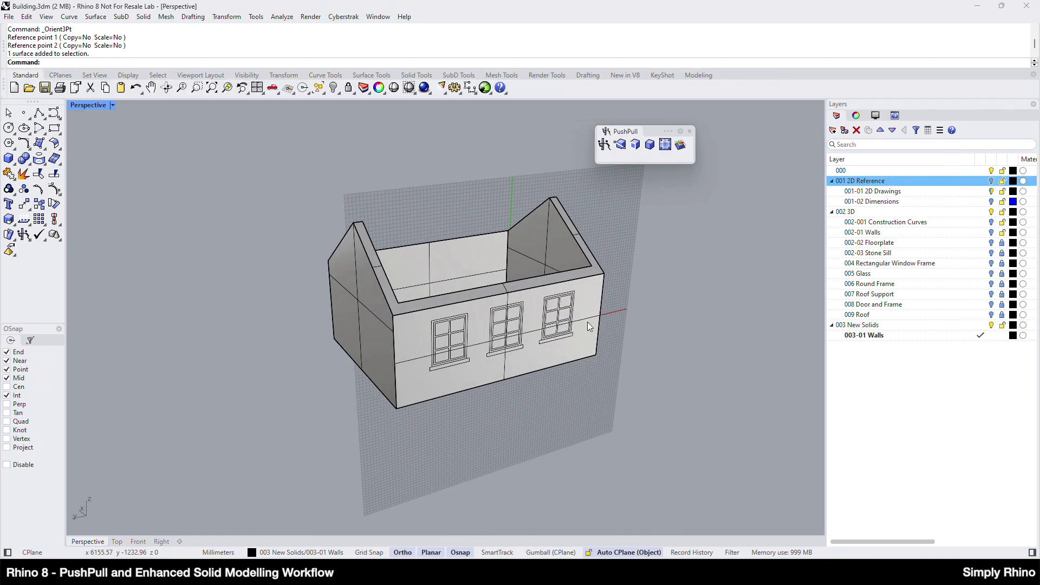
# Step: Lock all the window frame curves on the front wall
pyautogui.scroll(5, 468, 345)
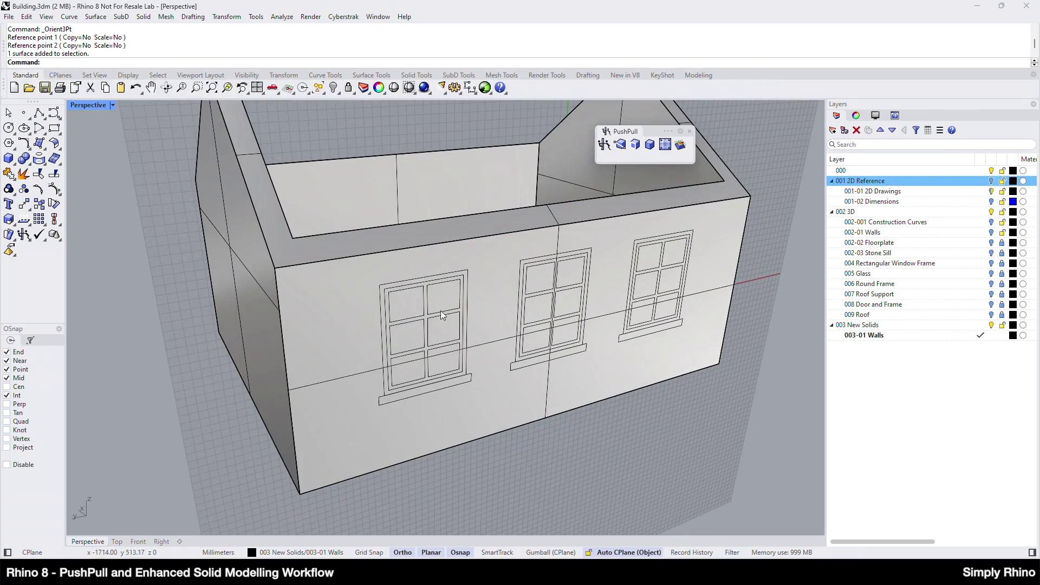
pyautogui.scroll(-4, 424, 295)
pyautogui.moveTo(183, 201); pyautogui.dragTo(582, 407)
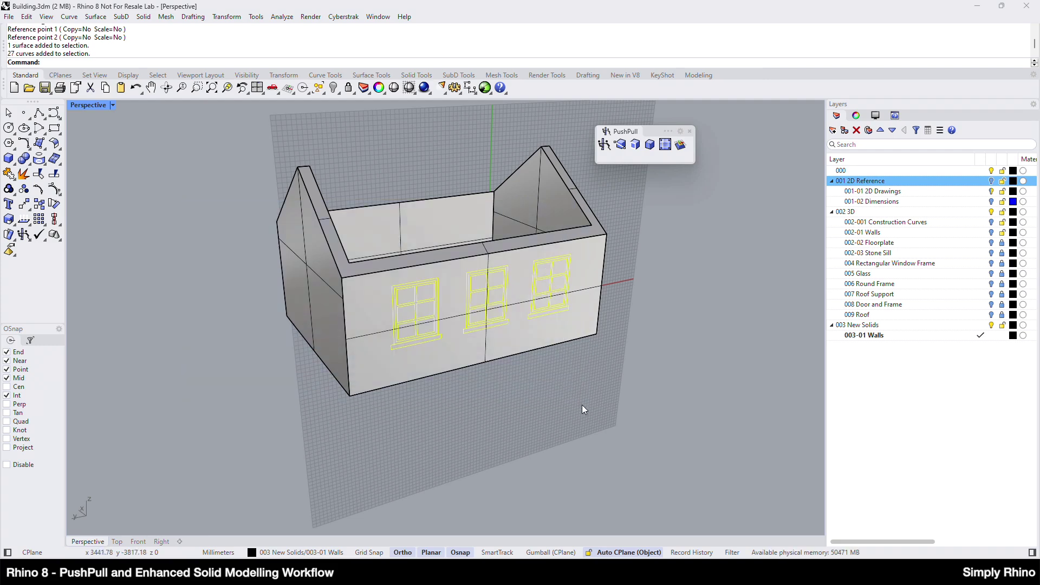
pyautogui.click(348, 90)
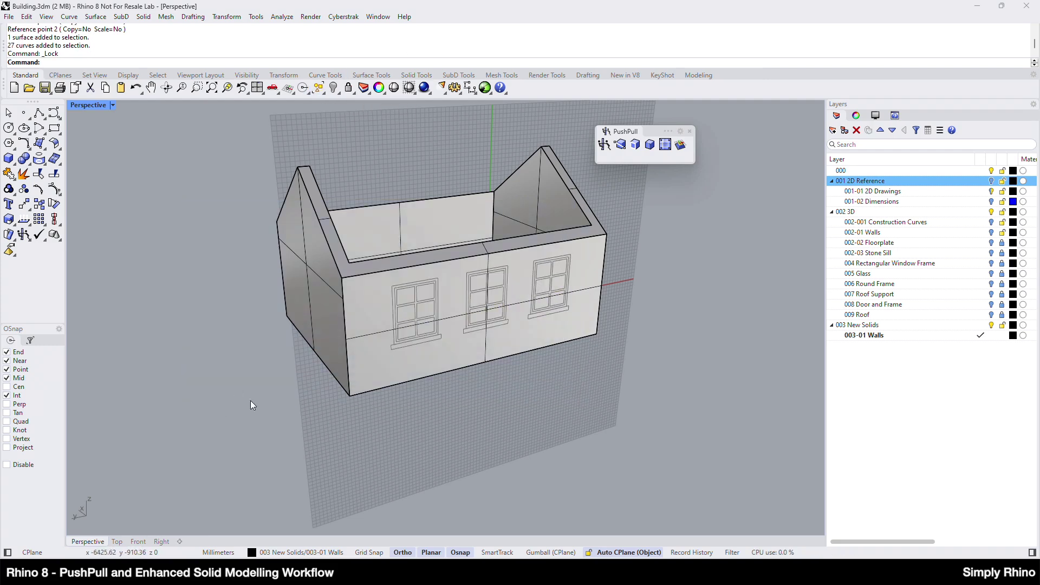
# Step: Trace a closed polyline around the left window and its stone sill
pyautogui.scroll(5, 438, 328)
pyautogui.click(38, 112)
pyautogui.click(375, 411)
pyautogui.click(364, 234)
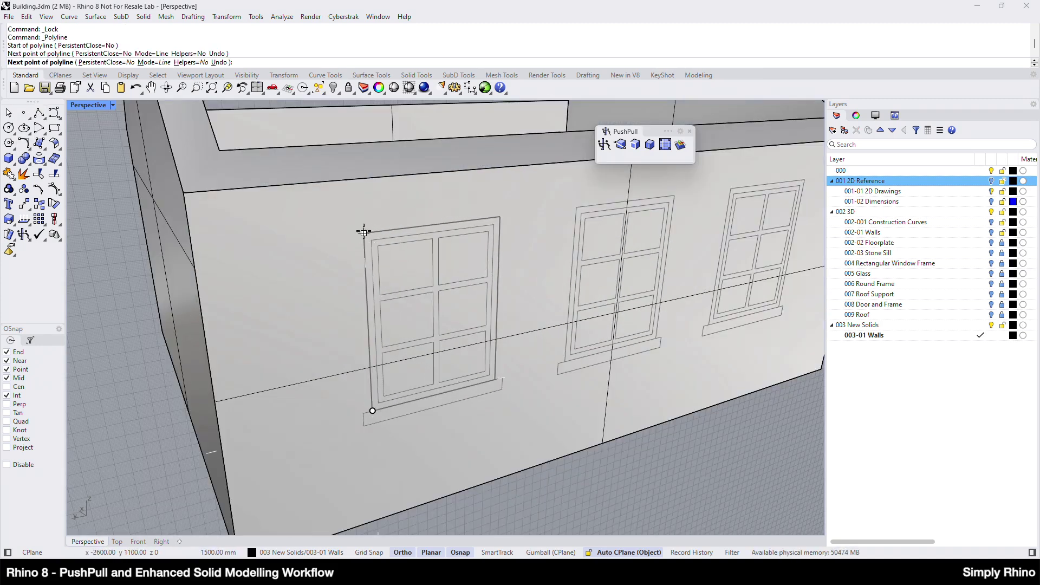
pyautogui.click(499, 219)
pyautogui.click(496, 379)
pyautogui.click(502, 377)
pyautogui.click(502, 394)
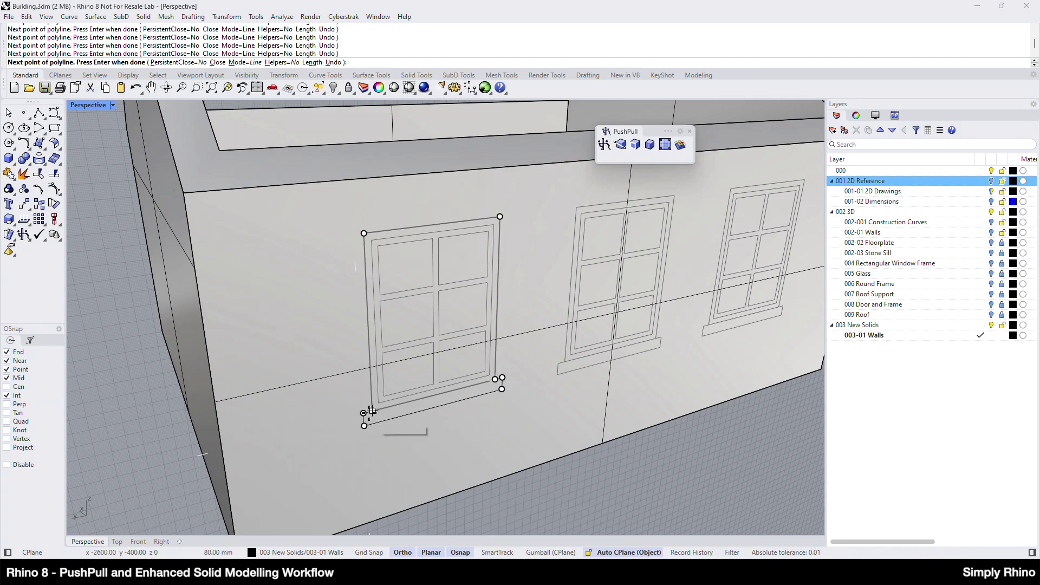
pyautogui.click(372, 412)
# Step: Copy the window-and-sill outline onto the middle and right windows
pyautogui.click(416, 412)
pyautogui.scroll(-5, 311, 378)
pyautogui.scroll(4, 401, 391)
pyautogui.click(238, 17)
pyautogui.click(241, 40)
pyautogui.click(306, 411)
pyautogui.click(474, 370)
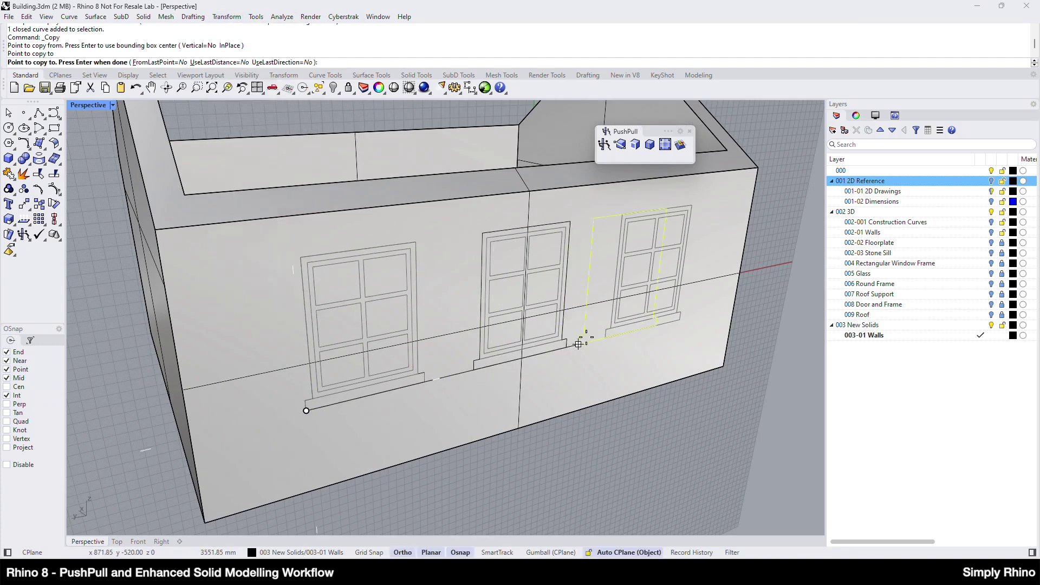
pyautogui.click(605, 337)
pyautogui.press('Return')
pyautogui.scroll(-5, 632, 437)
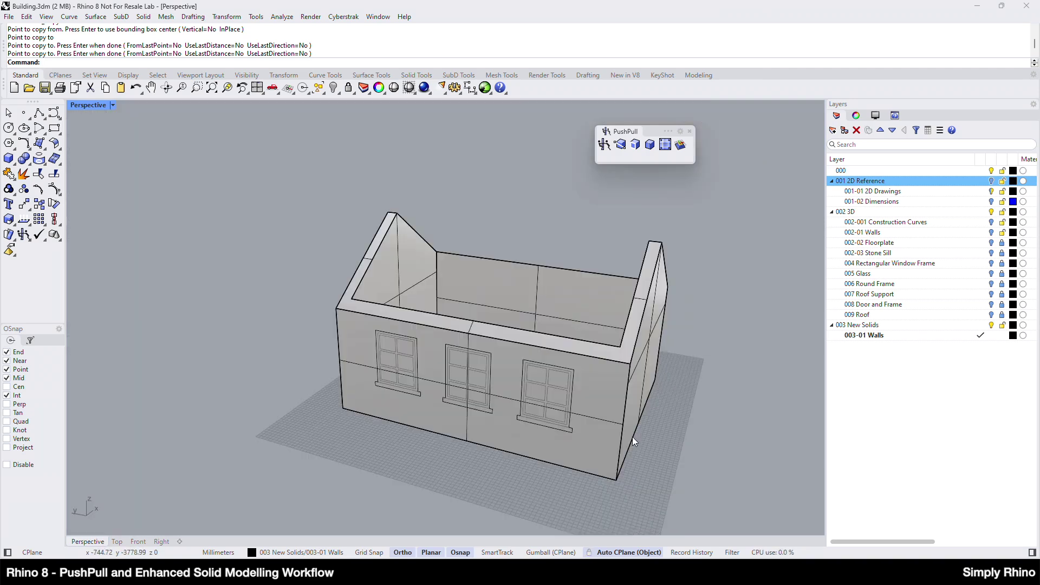
# Step: PushPull the three window outlines through the front wall, then unlock and select the frame curves
pyautogui.click(604, 144)
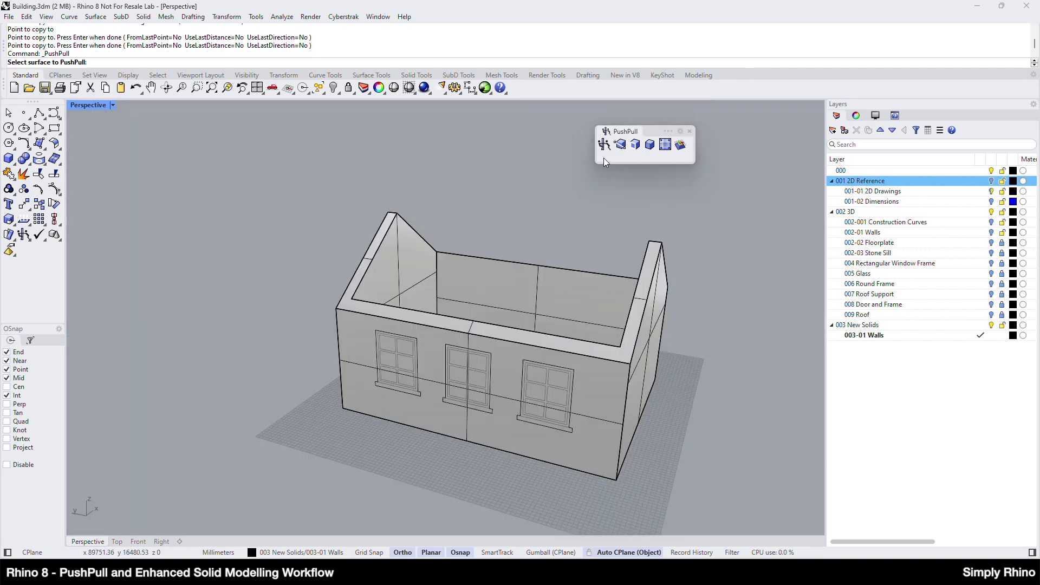
pyautogui.click(405, 379)
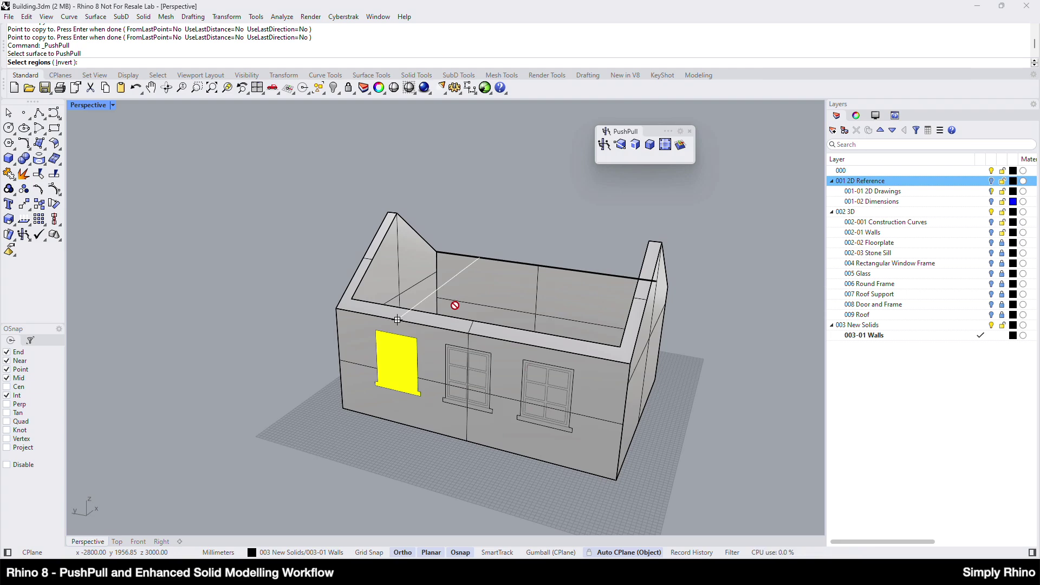
pyautogui.press('Return')
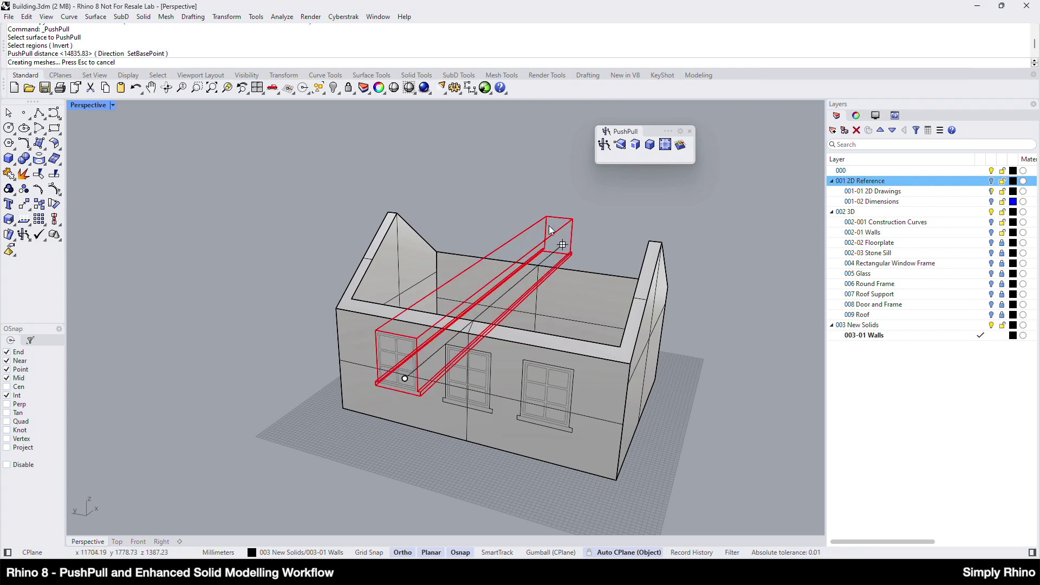
pyautogui.click(551, 230)
pyautogui.press('Return')
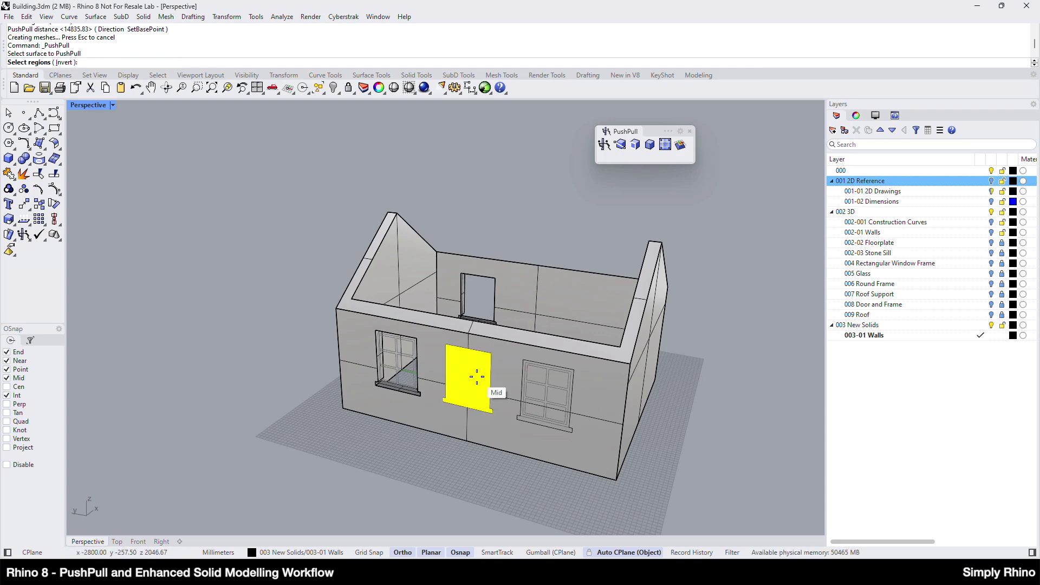
pyautogui.press('Return')
pyautogui.click(573, 249)
pyautogui.press('Return')
pyautogui.click(561, 394)
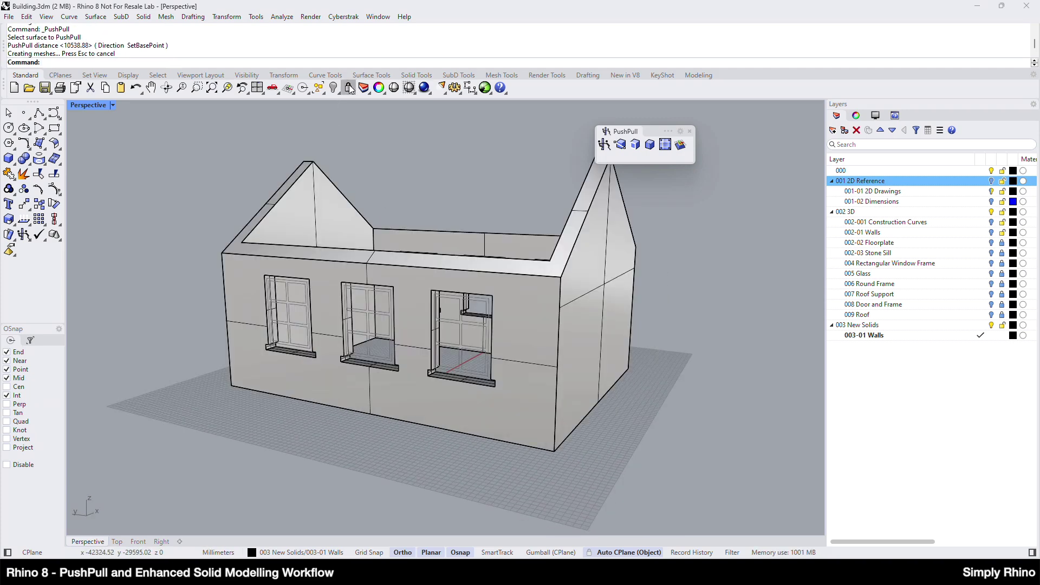
pyautogui.rightClick(348, 87)
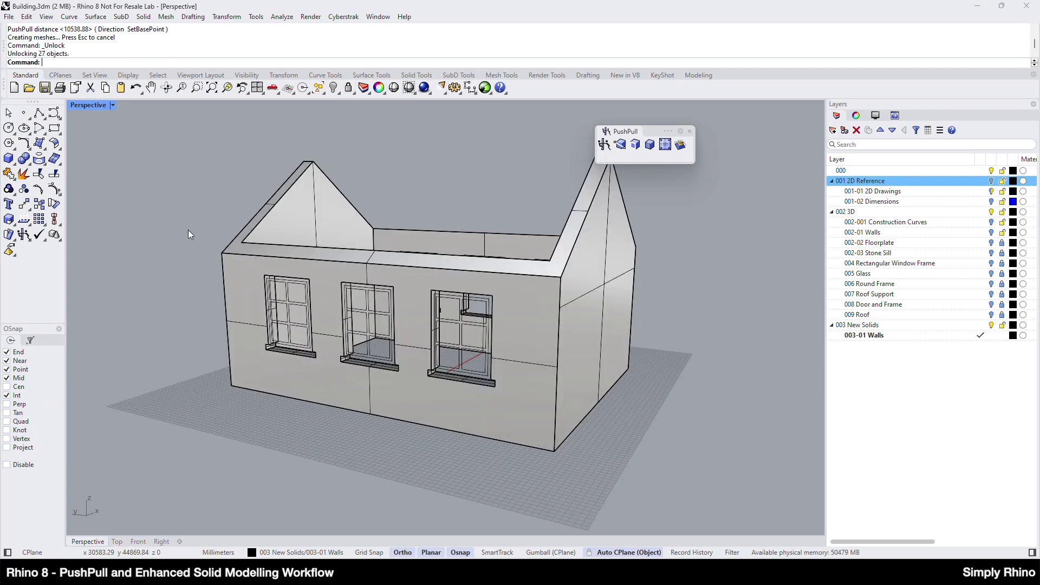
pyautogui.moveTo(164, 223); pyautogui.dragTo(518, 404)
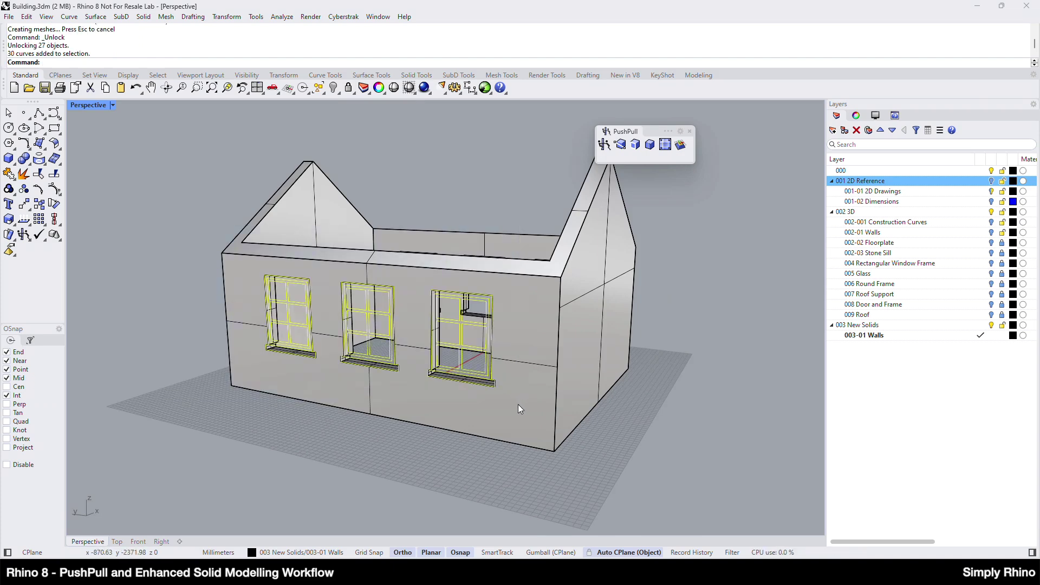
# Step: Delete the selected window frame curves from the front wall
pyautogui.press('Delete')
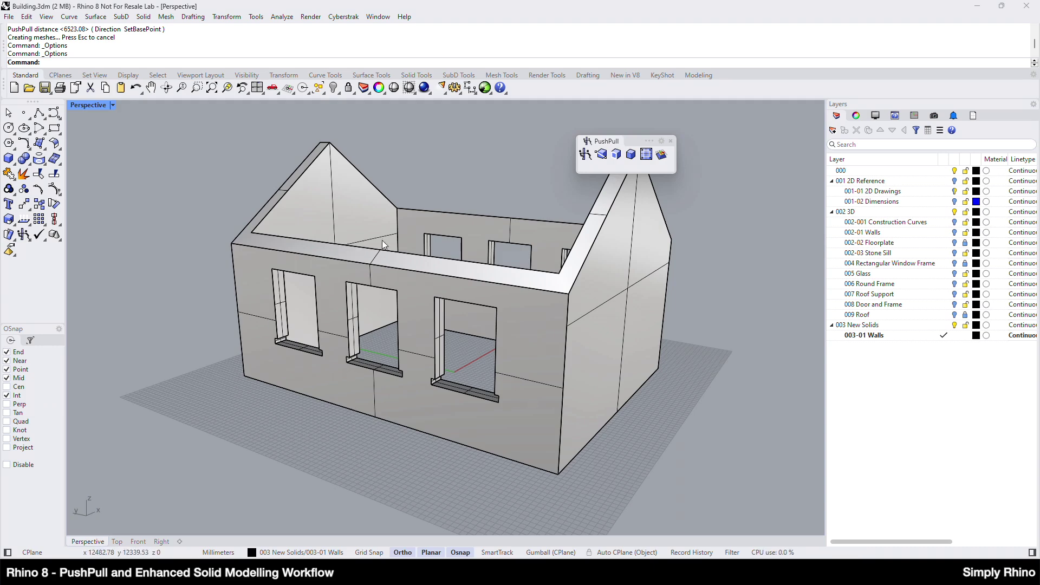
pyautogui.click(455, 89)
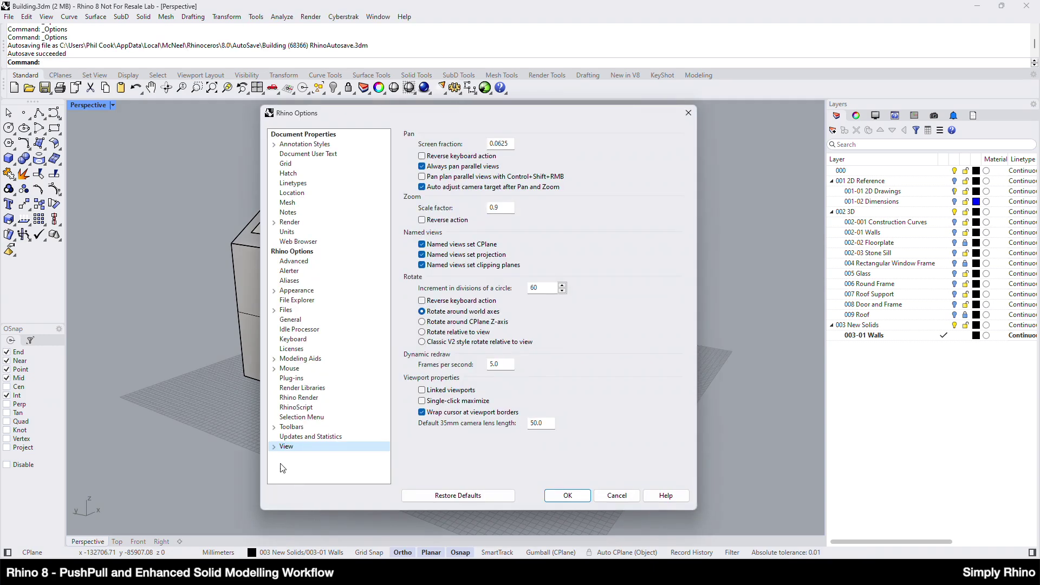
pyautogui.click(274, 446)
pyautogui.click(283, 456)
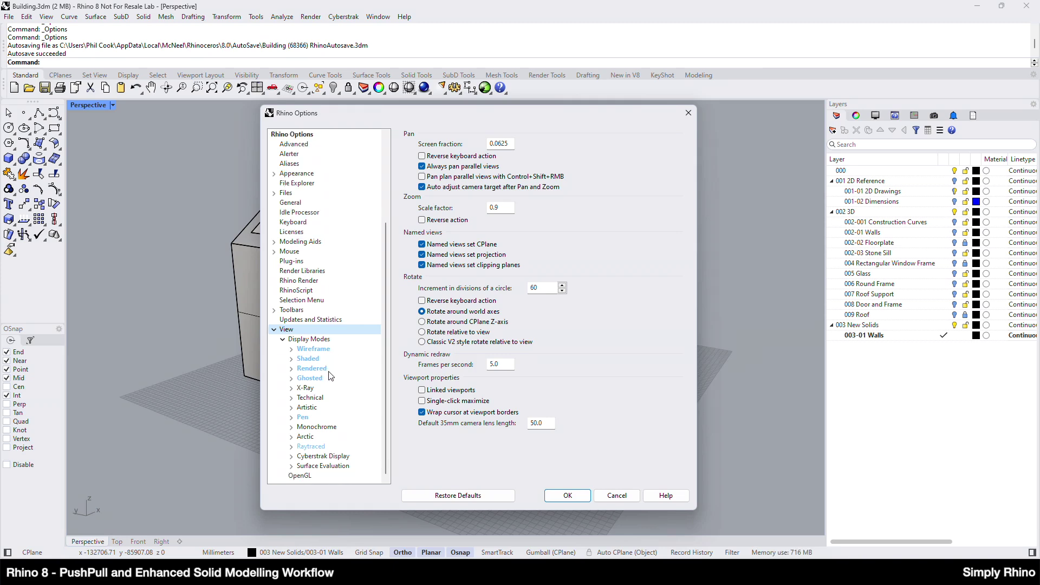
pyautogui.click(313, 359)
pyautogui.click(319, 379)
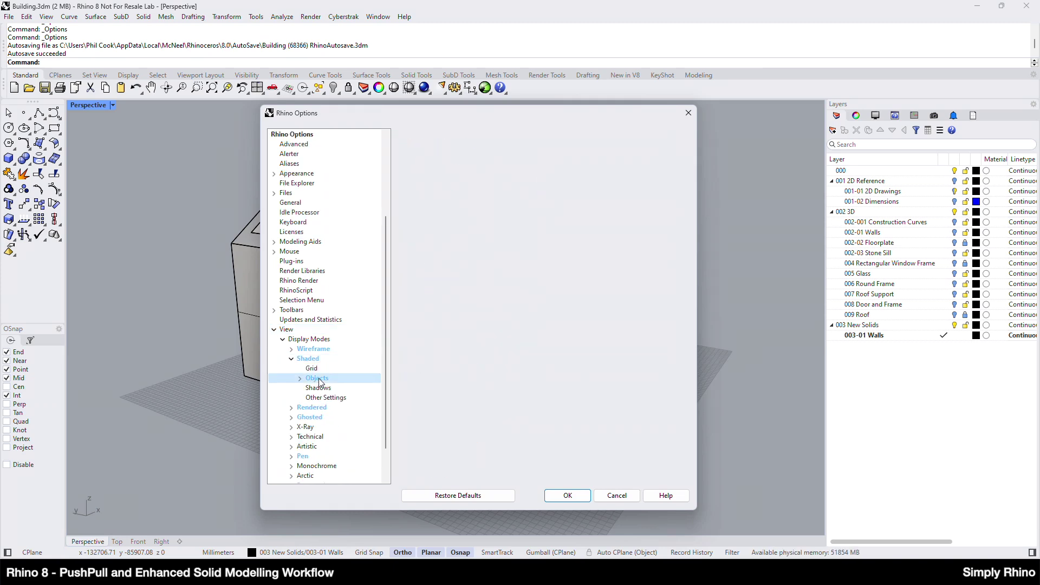
pyautogui.click(299, 378)
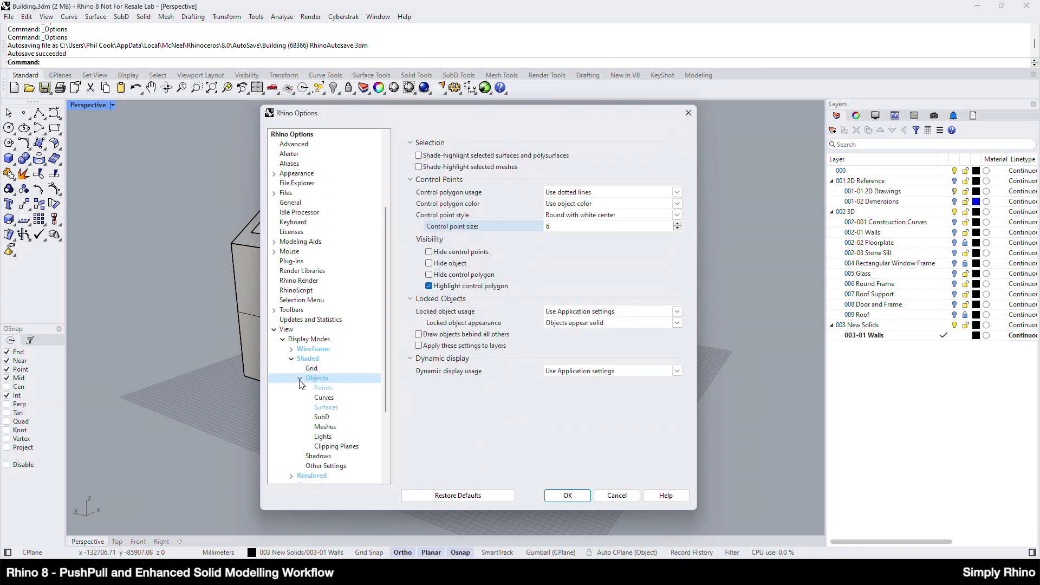
pyautogui.click(339, 410)
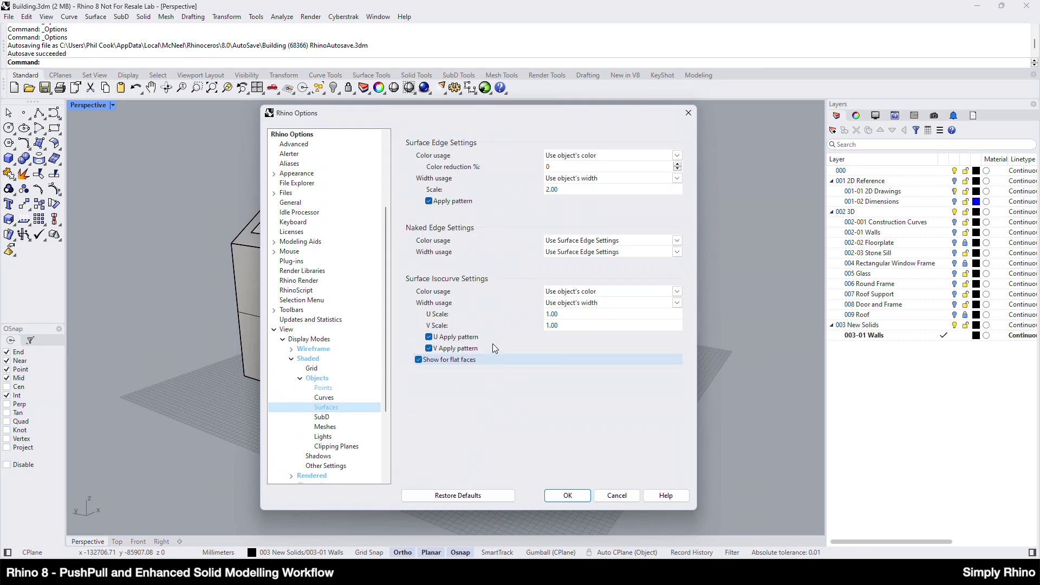
pyautogui.click(419, 359)
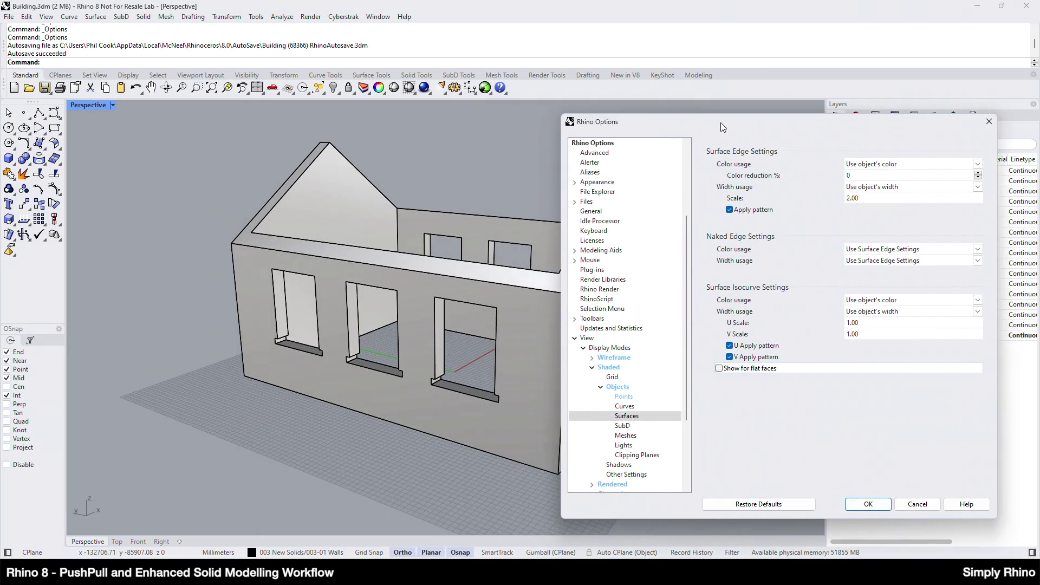
pyautogui.moveTo(720, 122); pyautogui.dragTo(753, 114)
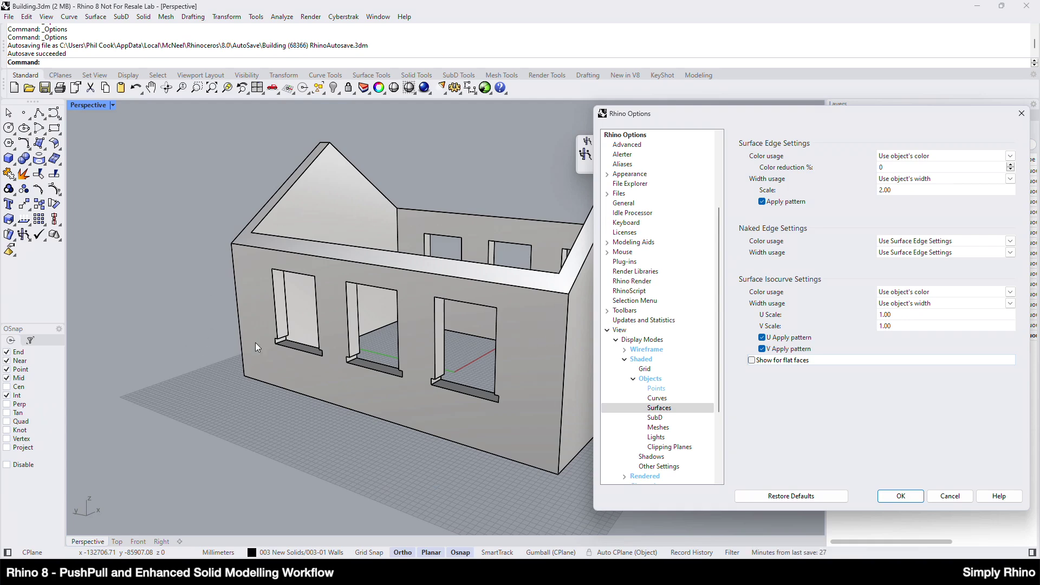
pyautogui.click(752, 360)
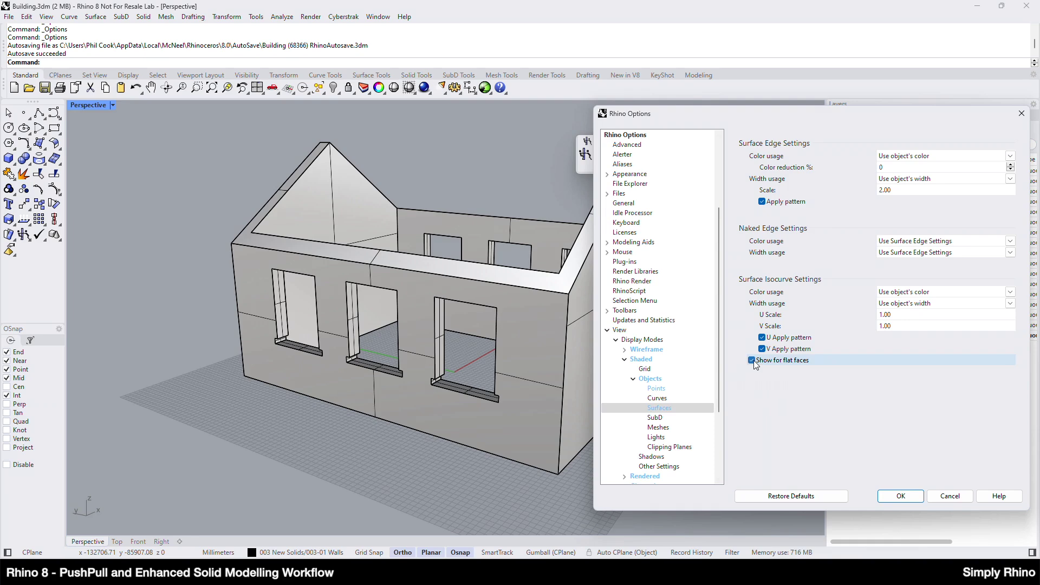
pyautogui.click(898, 497)
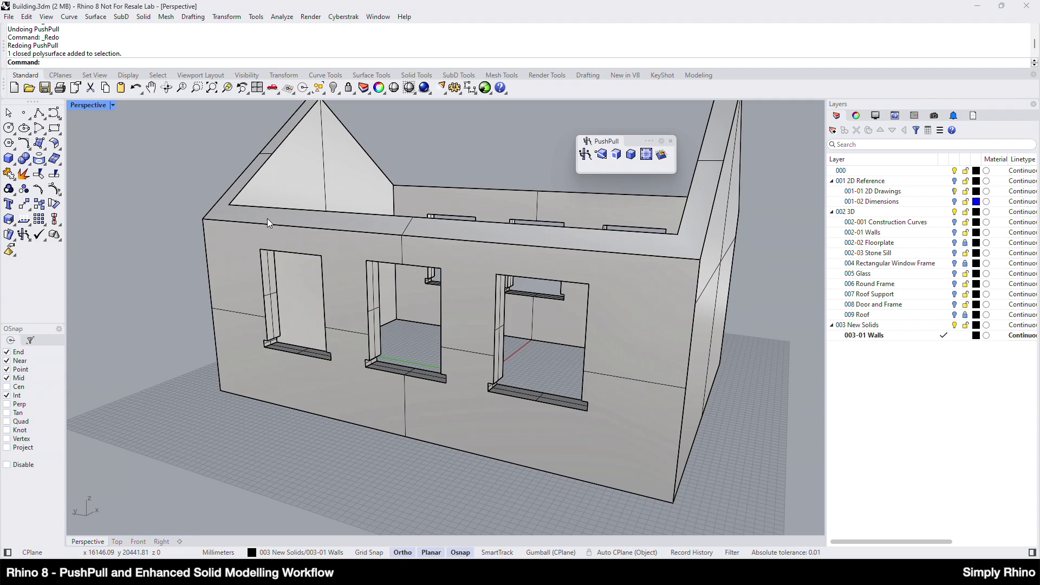
# Step: Undo the PushPull openings and turn on the Gumball aligned to the object
pyautogui.hotkey('ctrl', 'z')
pyautogui.hotkey('ctrl', 'z')
pyautogui.hotkey('ctrl', 'z')
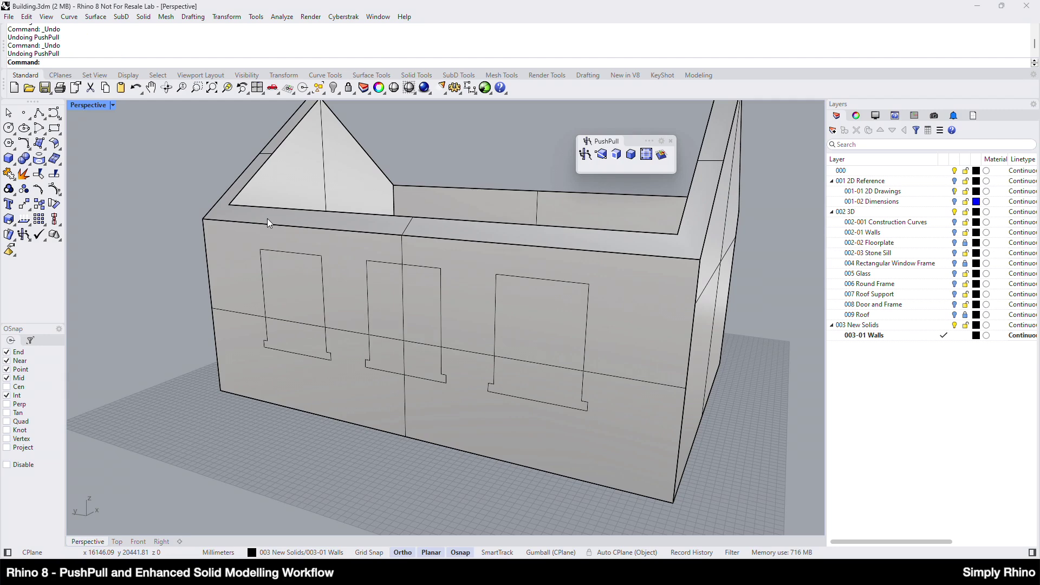
pyautogui.rightClick(546, 553)
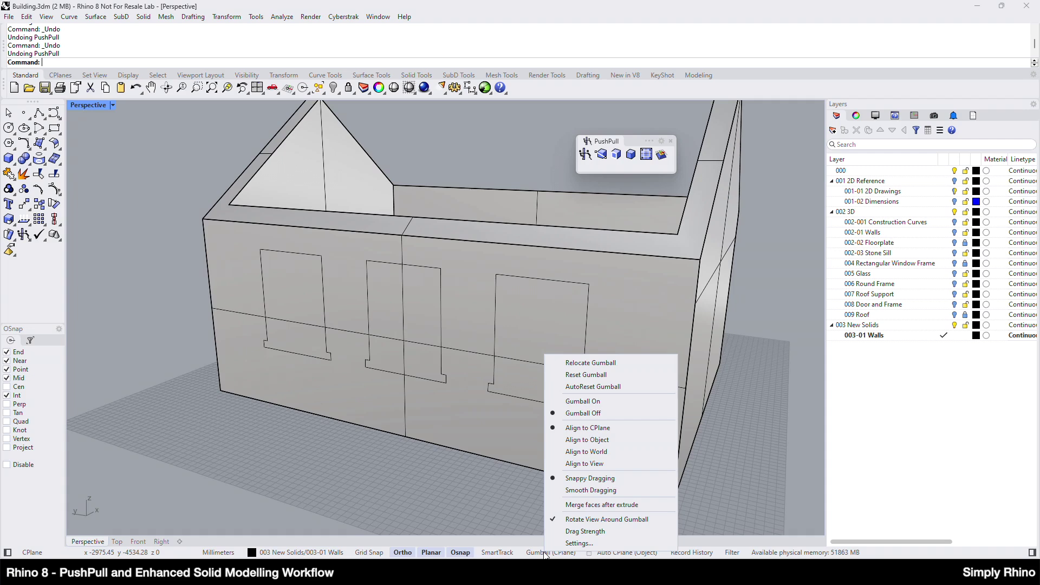
pyautogui.click(601, 440)
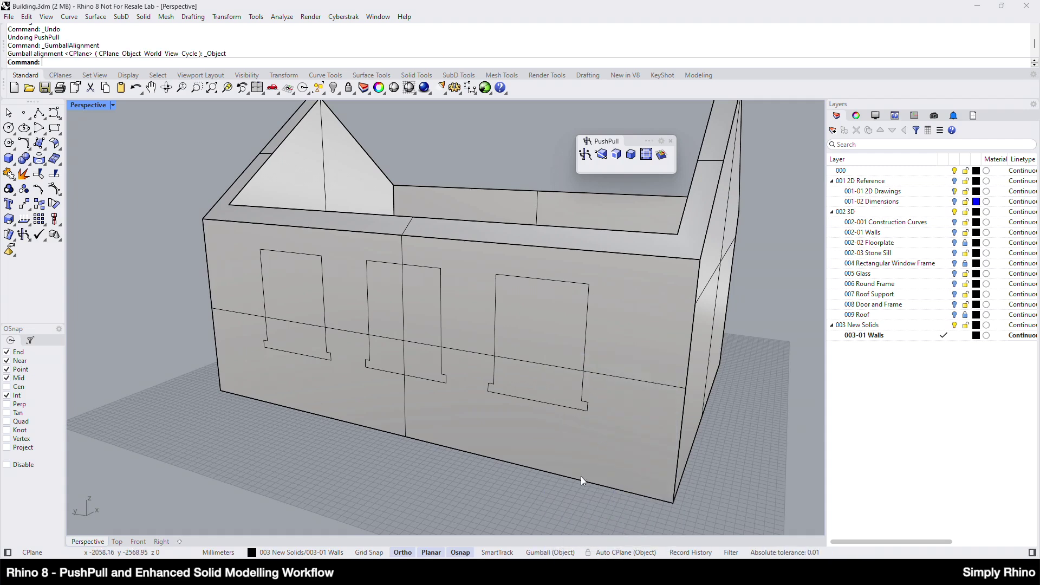
pyautogui.click(550, 552)
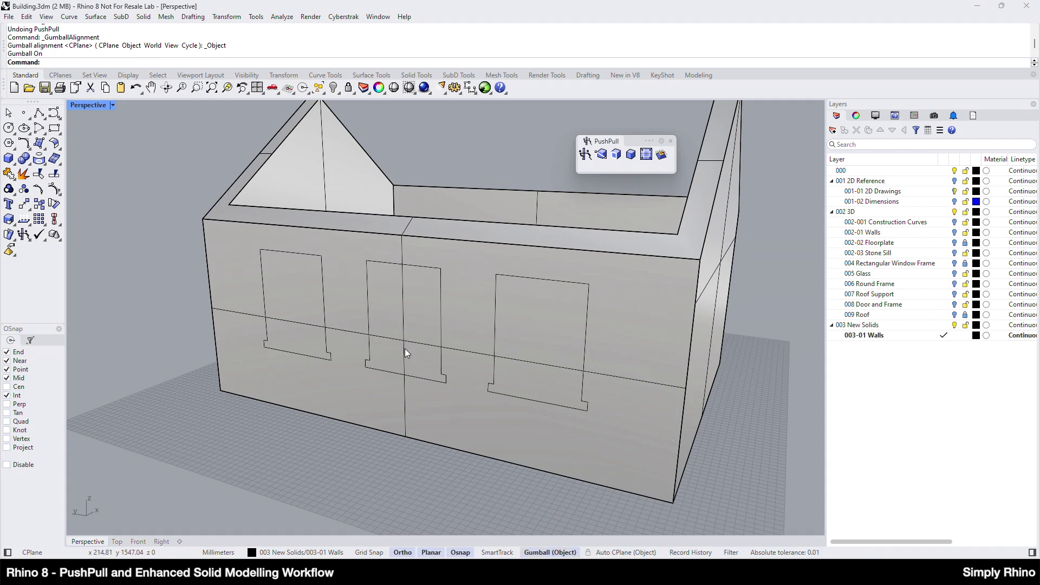
# Step: Drag the left rear-window outline through the wall with the gumball to cut its opening
pyautogui.click(327, 337)
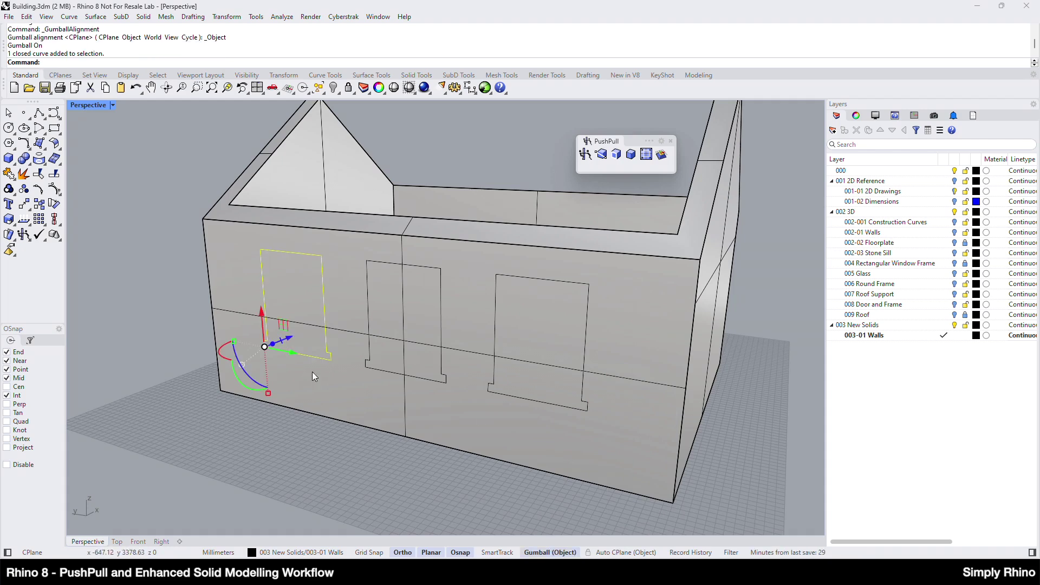
pyautogui.scroll(5, 287, 389)
pyautogui.scroll(2, 277, 396)
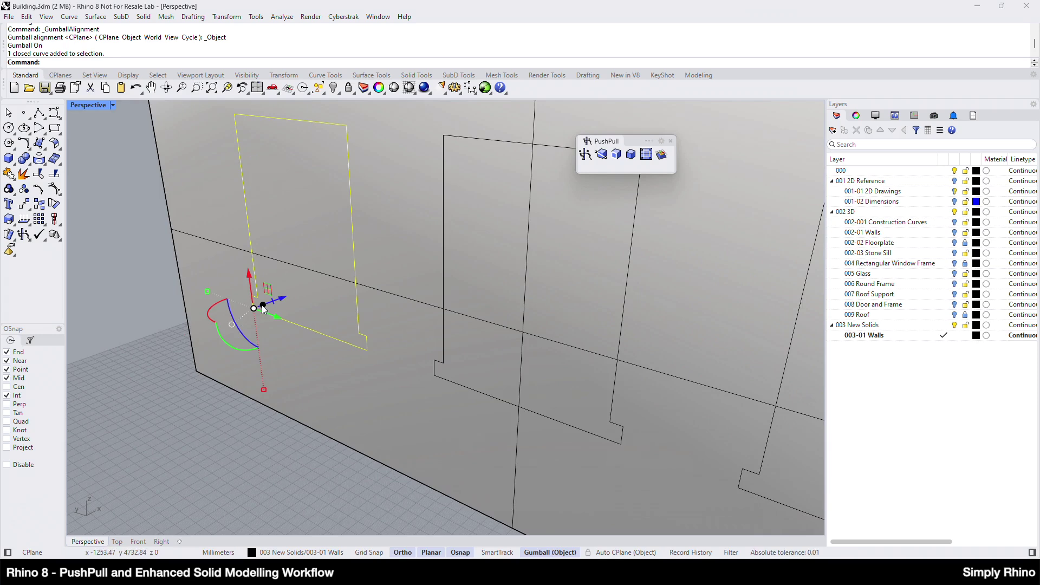
pyautogui.scroll(-5, 272, 303)
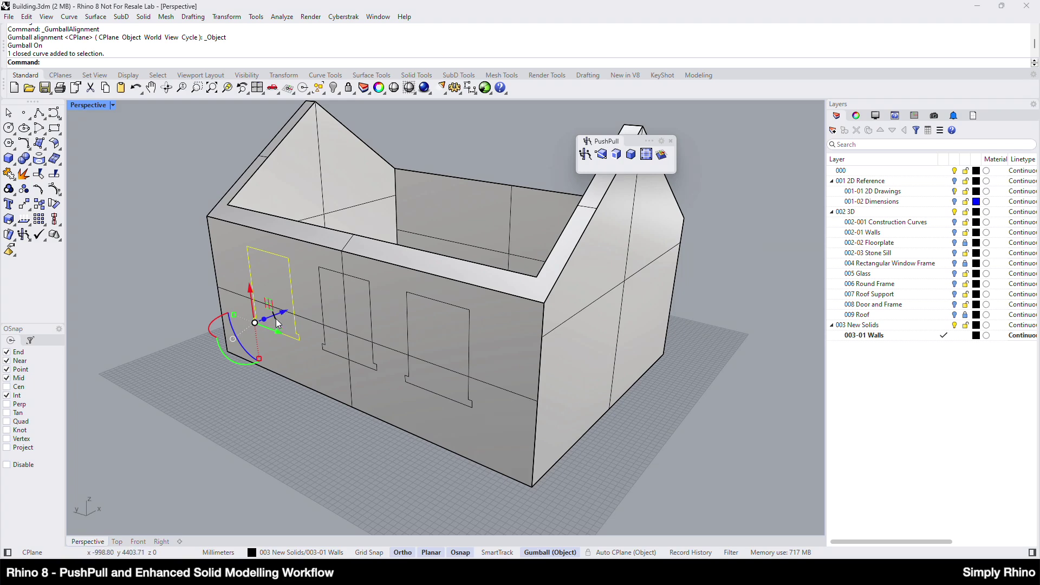
pyautogui.moveTo(276, 319); pyautogui.dragTo(554, 166)
pyautogui.click(125, 378)
# Step: Cut the middle and right rear-window openings by dragging their outlines into the wall
pyautogui.moveTo(125, 378); pyautogui.dragTo(201, 311, button='right')
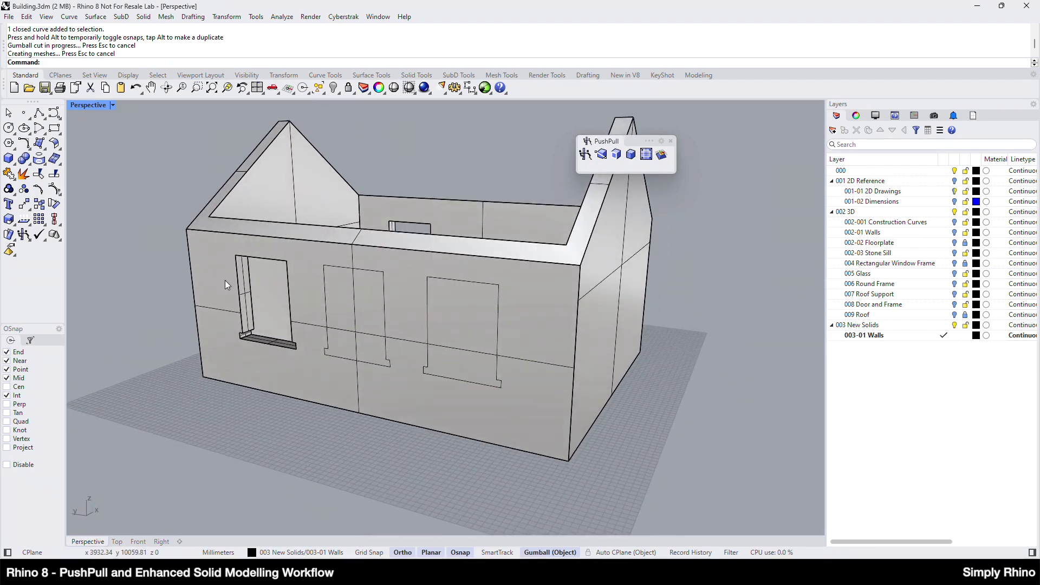
pyautogui.scroll(3, 227, 285)
pyautogui.moveTo(265, 373); pyautogui.dragTo(291, 384, button='right')
pyautogui.scroll(-3, 203, 337)
pyautogui.scroll(2, 356, 353)
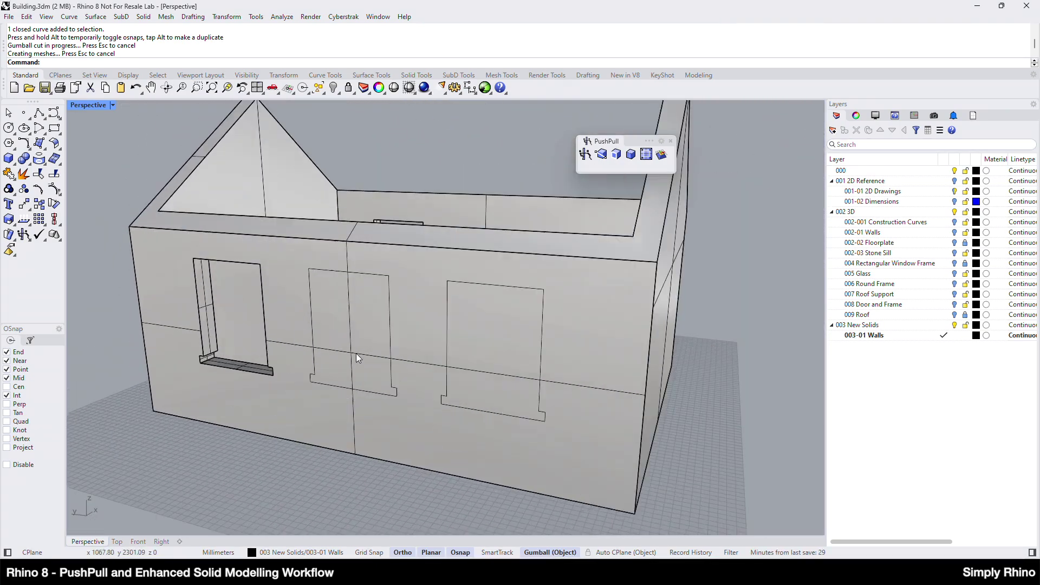
pyautogui.click(313, 360)
pyautogui.moveTo(326, 379); pyautogui.dragTo(576, 219)
pyautogui.click(448, 418)
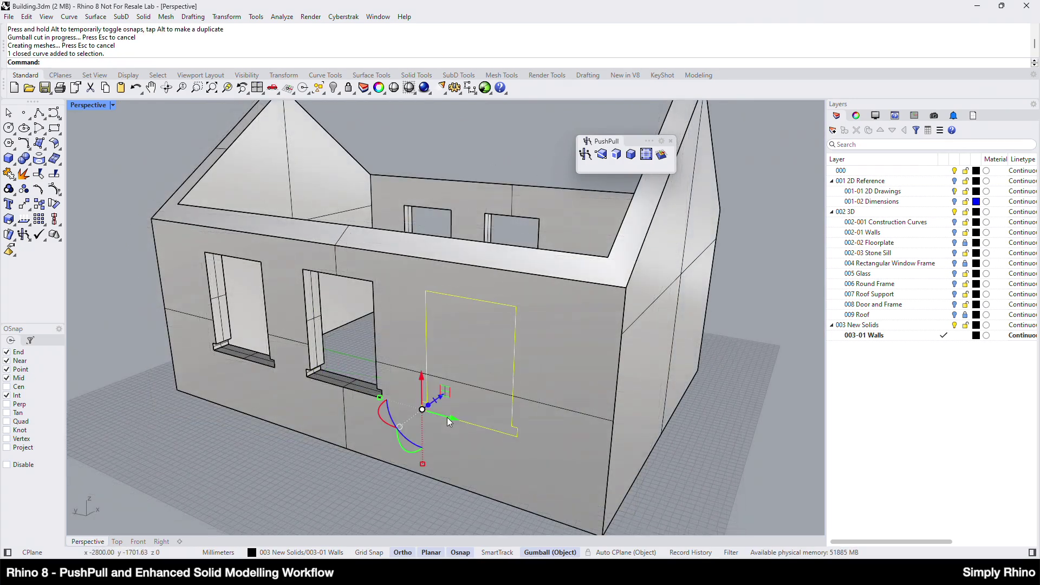
pyautogui.moveTo(433, 401)
pyautogui.mouseDown()
pyautogui.moveTo(687, 267)
pyautogui.moveTo(742, 173)
pyautogui.mouseUp()
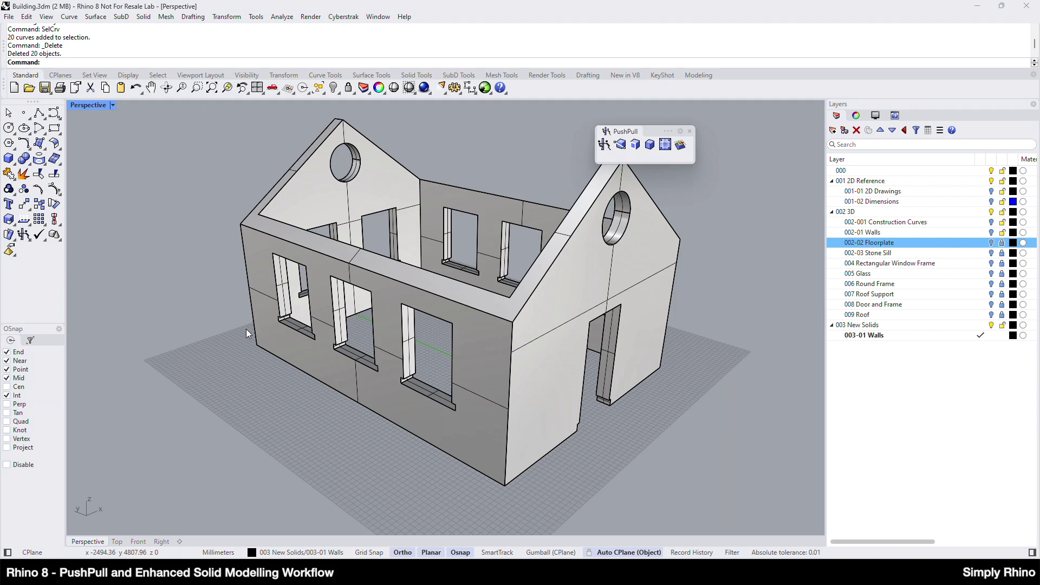
# Step: Create the 003-02 Floor layer and trace a closed floor polyline inside the walls
pyautogui.click(833, 130)
pyautogui.write('003-')
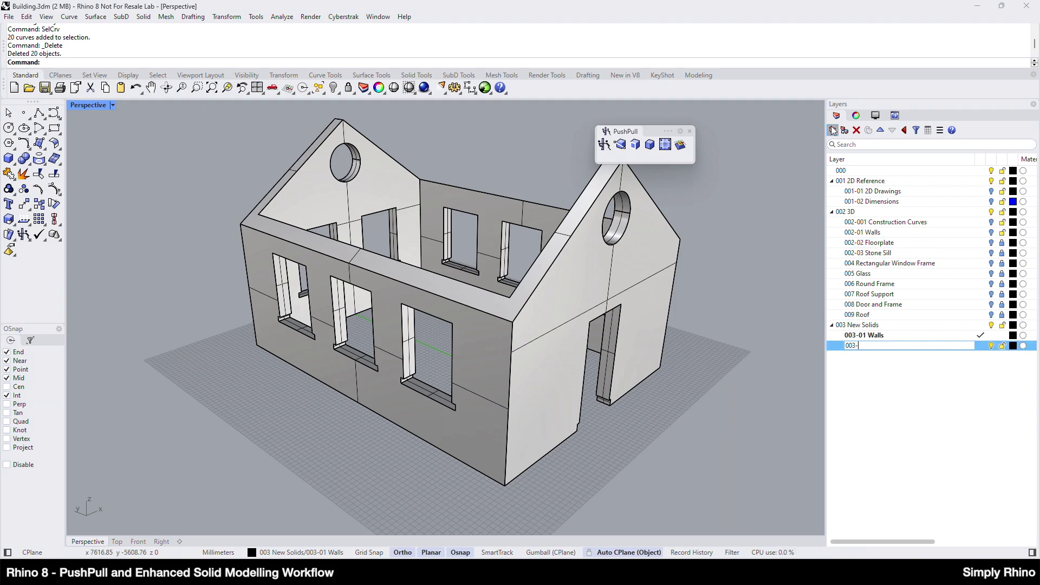
pyautogui.write('02 Floor')
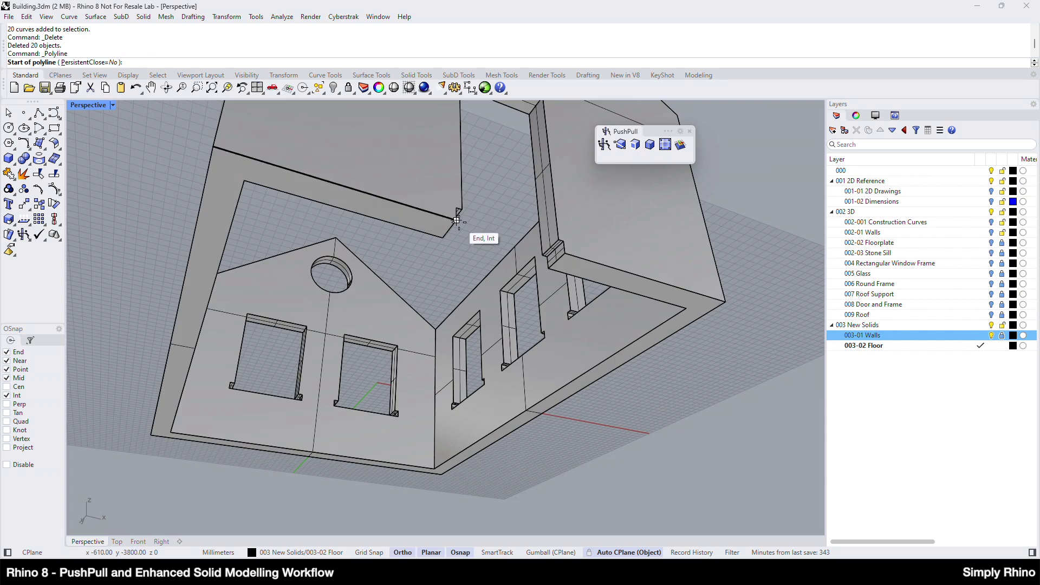
pyautogui.click(456, 221)
pyautogui.click(565, 252)
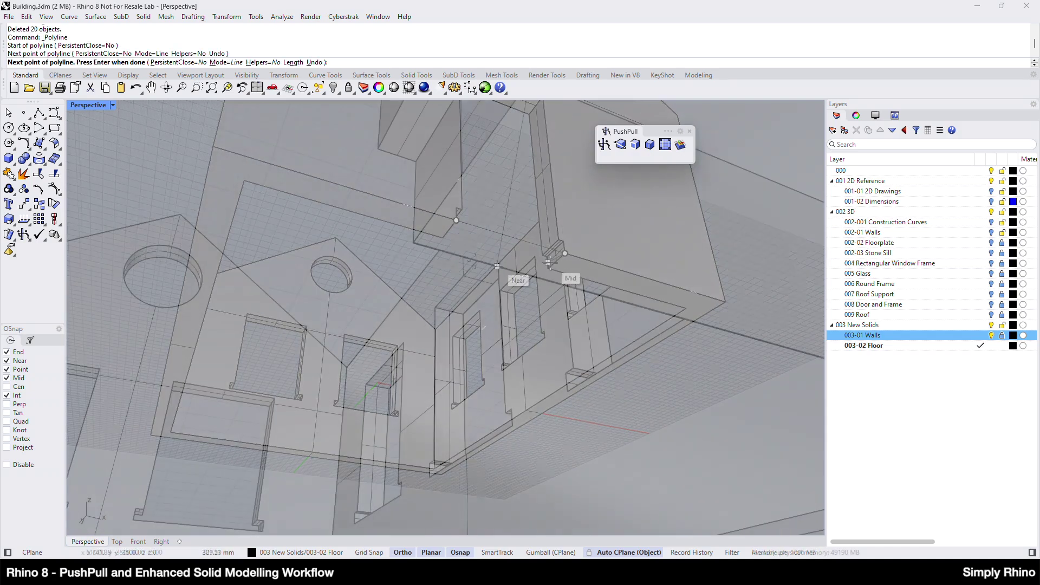
pyautogui.click(409, 242)
pyautogui.click(496, 268)
pyautogui.click(375, 393)
pyautogui.click(191, 360)
pyautogui.click(239, 197)
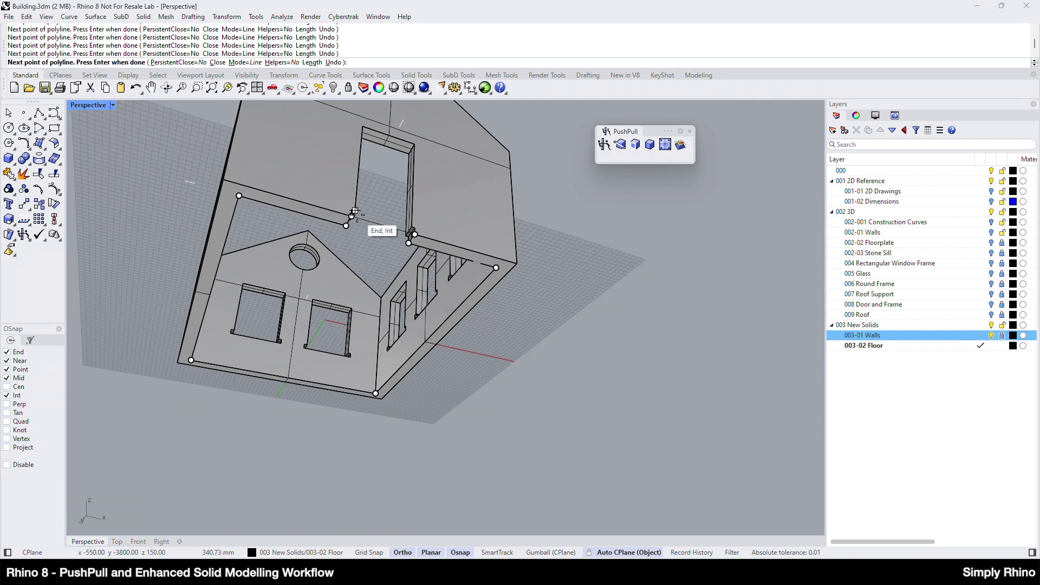
pyautogui.scroll(4, 348, 209)
pyautogui.click(346, 206)
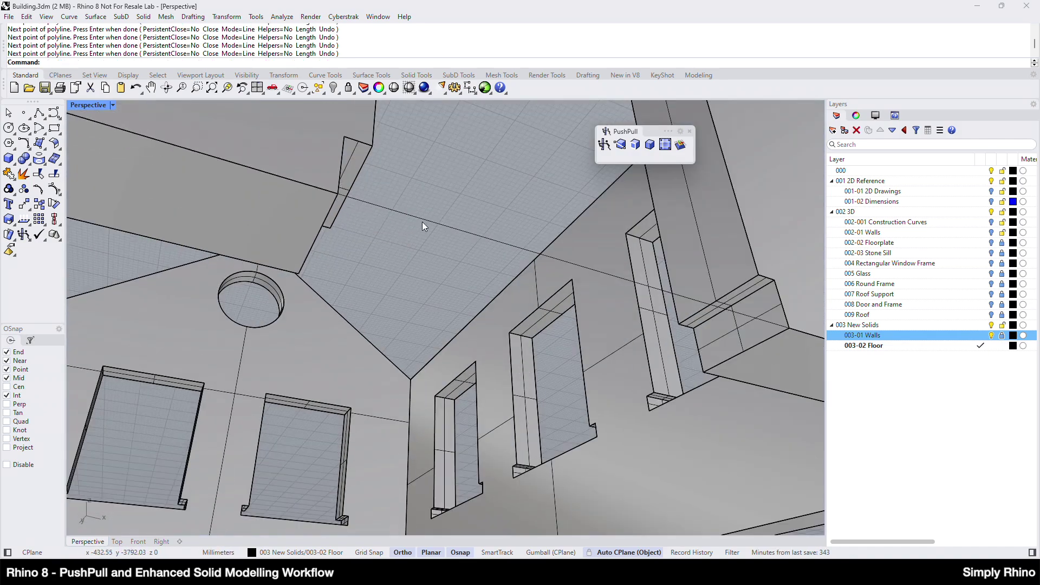
pyautogui.scroll(-8, 421, 220)
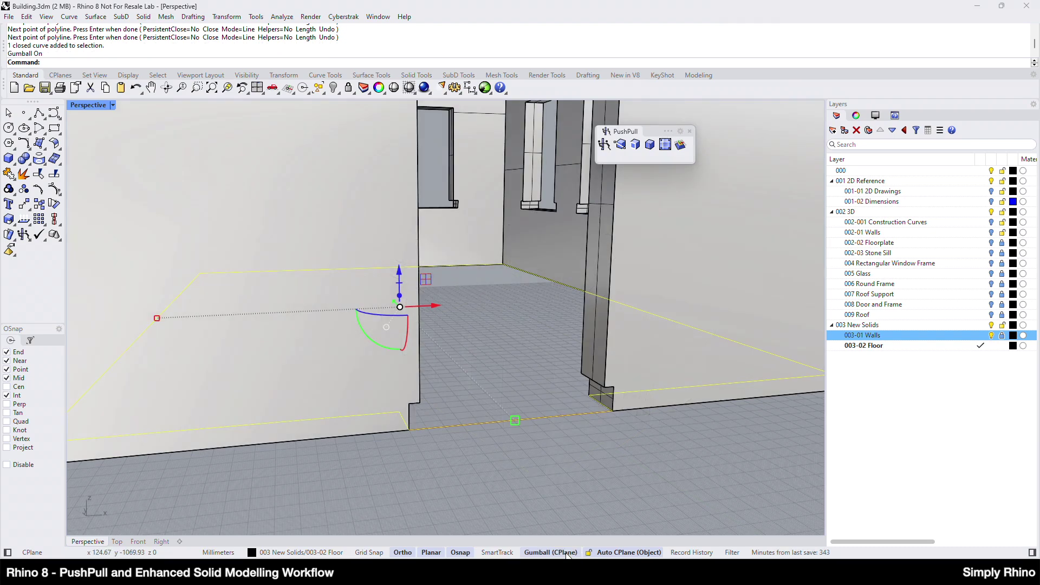
# Step: Set the Gumball to Snappy Dragging and snap the floor outline to the wall corner
pyautogui.rightClick(566, 553)
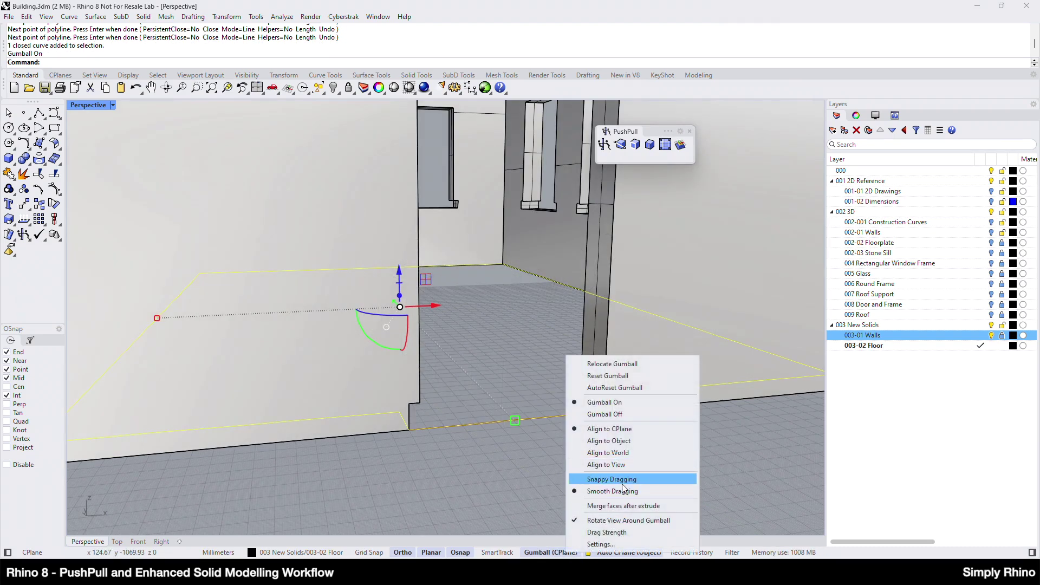
pyautogui.click(623, 484)
pyautogui.moveTo(400, 300); pyautogui.dragTo(601, 387)
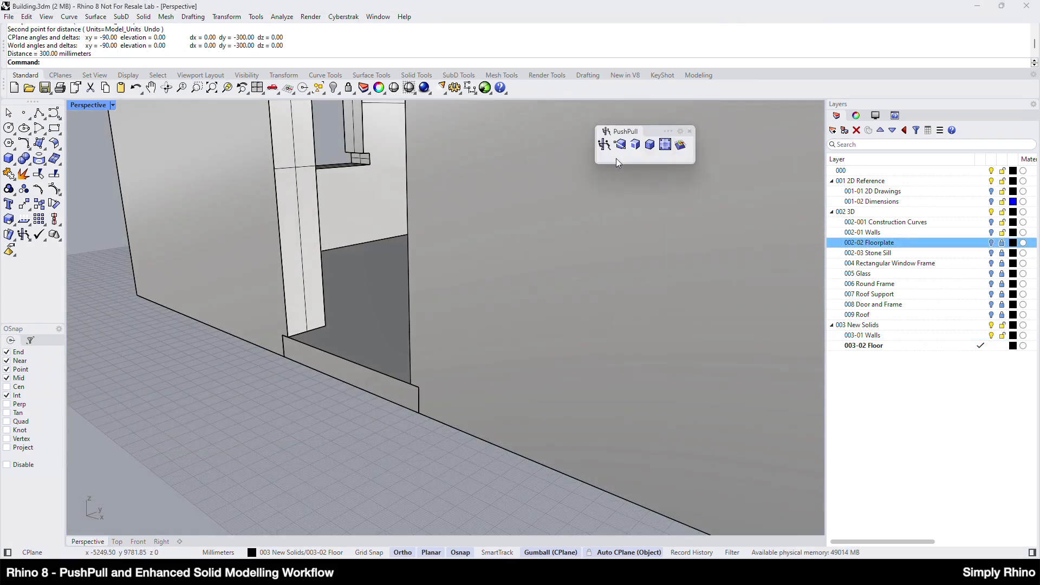
# Step: PushPull the door sill's front face out 300 mm to form a projecting step
pyautogui.click(603, 145)
pyautogui.click(384, 389)
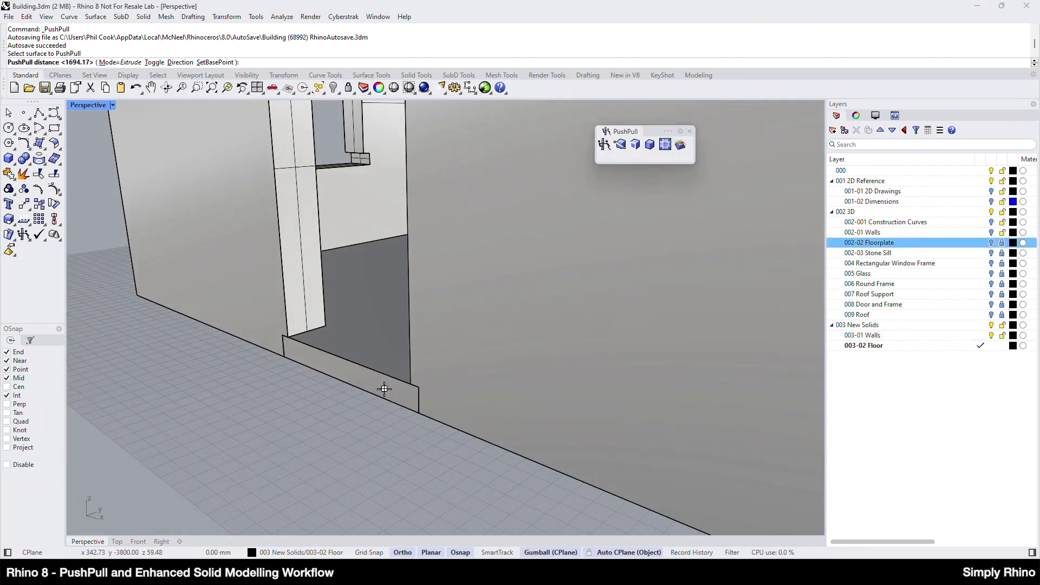
pyautogui.write('300')
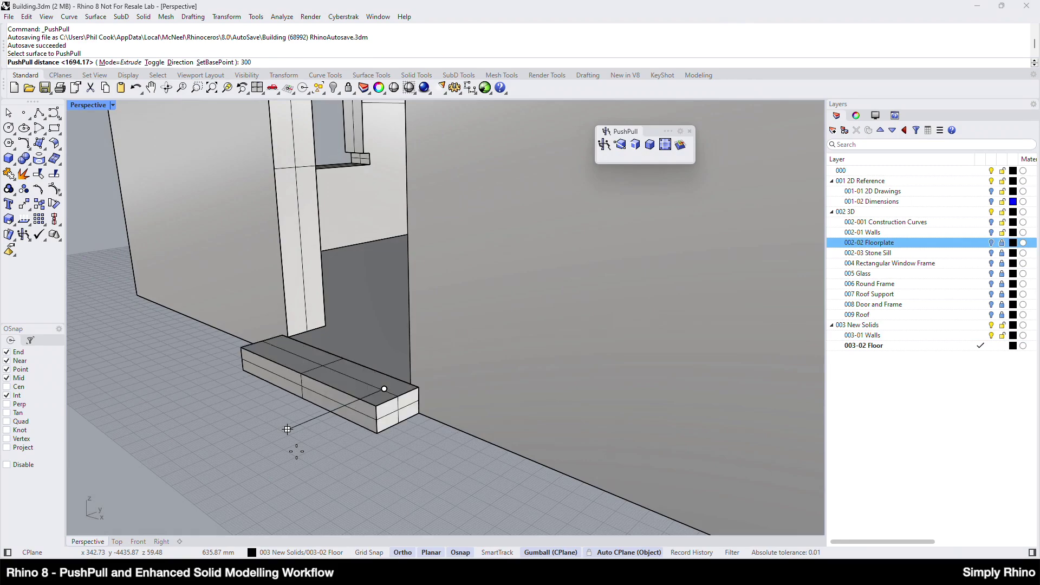
pyautogui.moveTo(289, 458); pyautogui.dragTo(289, 467, button='right')
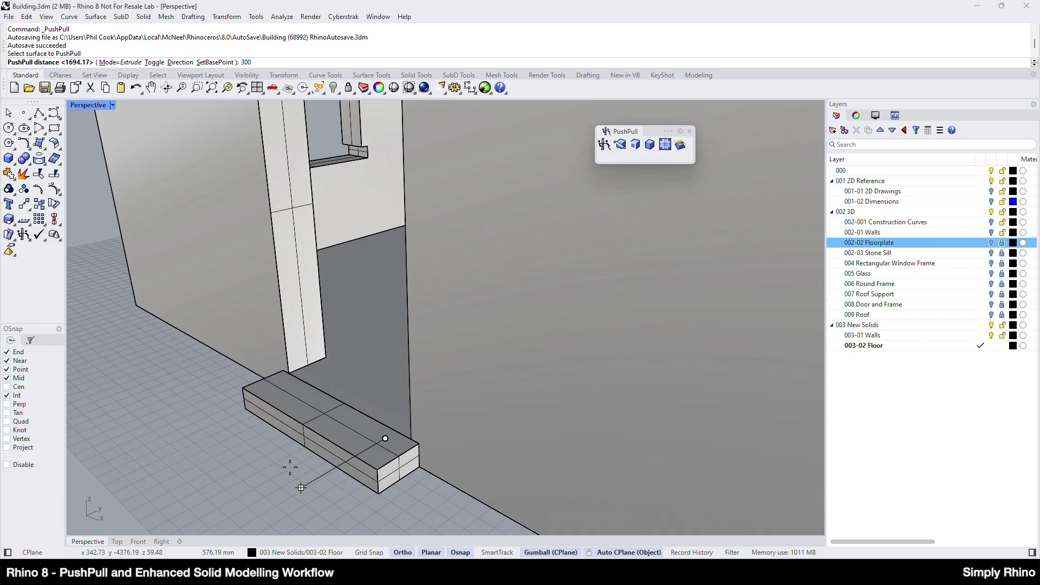
pyautogui.press('Return')
pyautogui.scroll(-5, 338, 372)
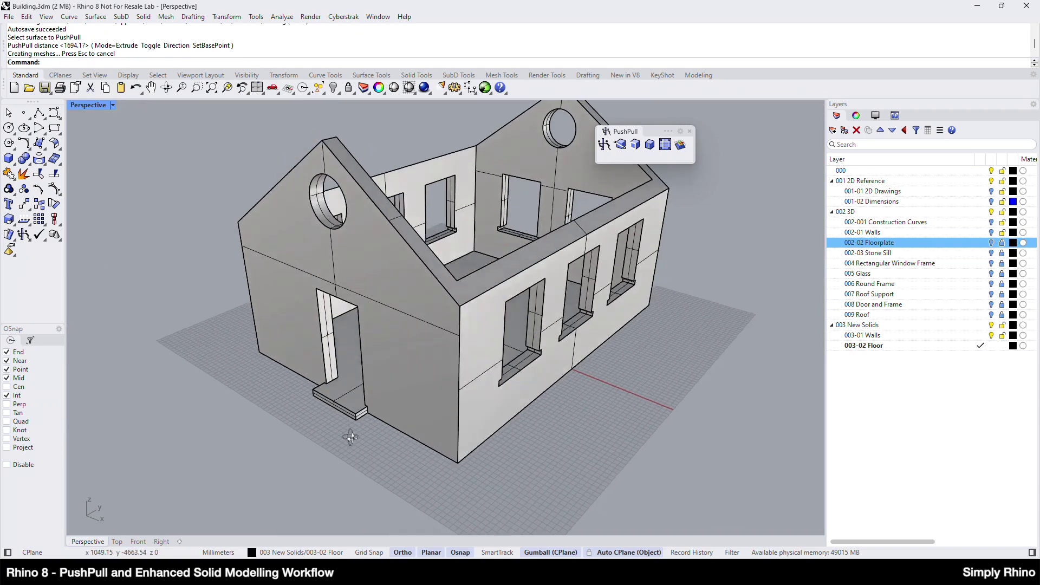
pyautogui.moveTo(357, 438); pyautogui.dragTo(343, 417, button='right')
pyautogui.scroll(5, 359, 387)
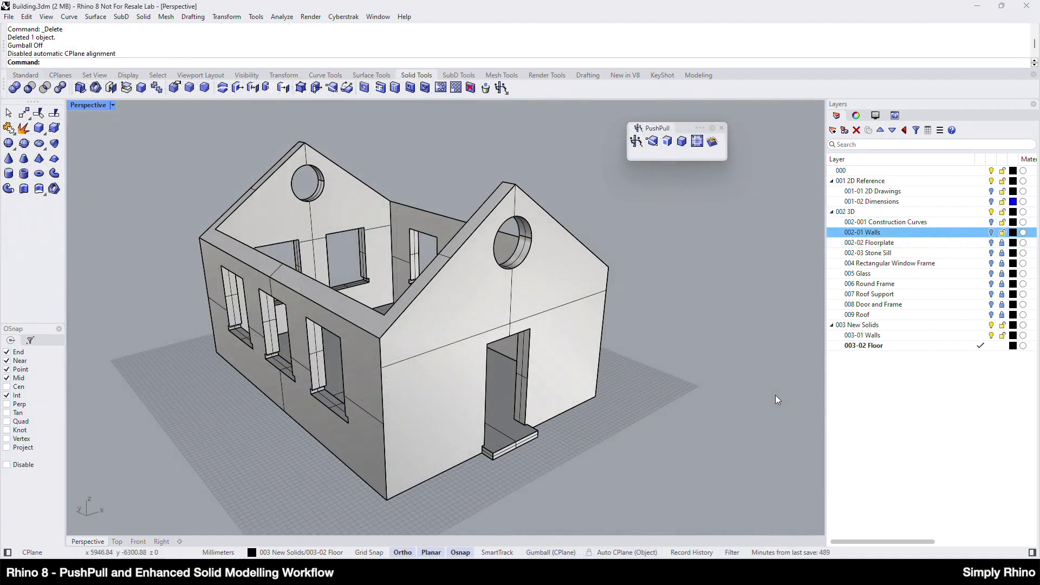
# Step: Preview the 009 Roof layer, then add current layer 003-09 Roof and hide 003-02 Floor
pyautogui.click(991, 315)
pyautogui.moveTo(697, 375)
pyautogui.mouseDown(button='right')
pyautogui.moveTo(698, 344)
pyautogui.moveTo(701, 359)
pyautogui.mouseUp(button='right')
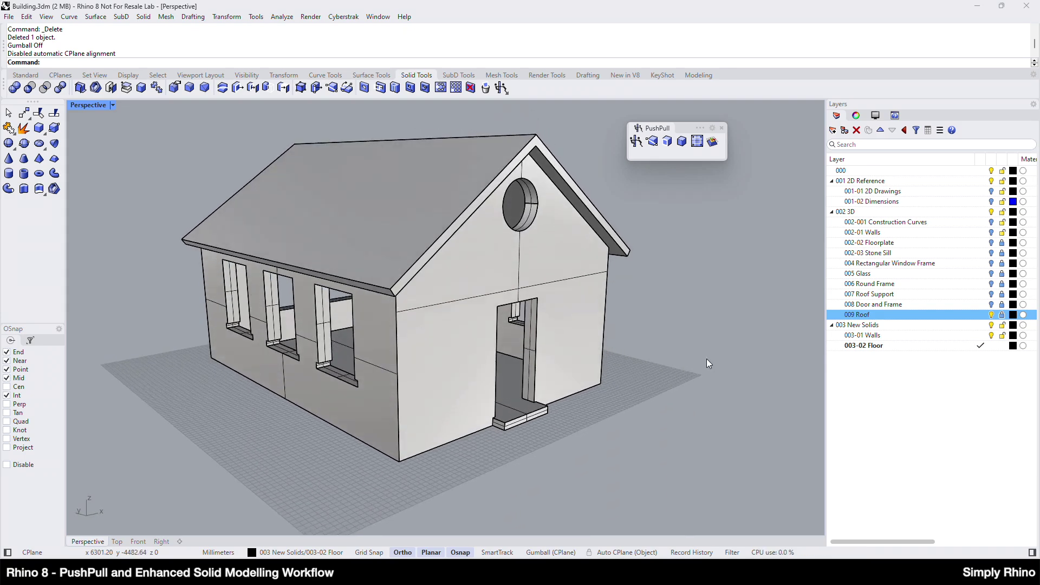
pyautogui.click(991, 315)
pyautogui.click(833, 131)
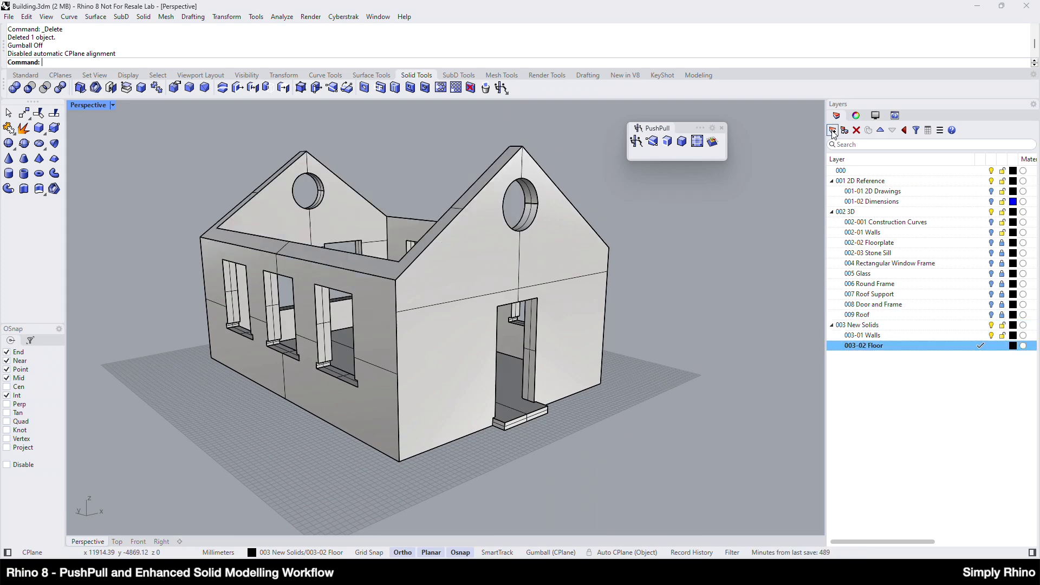
pyautogui.write('003-09 Roof')
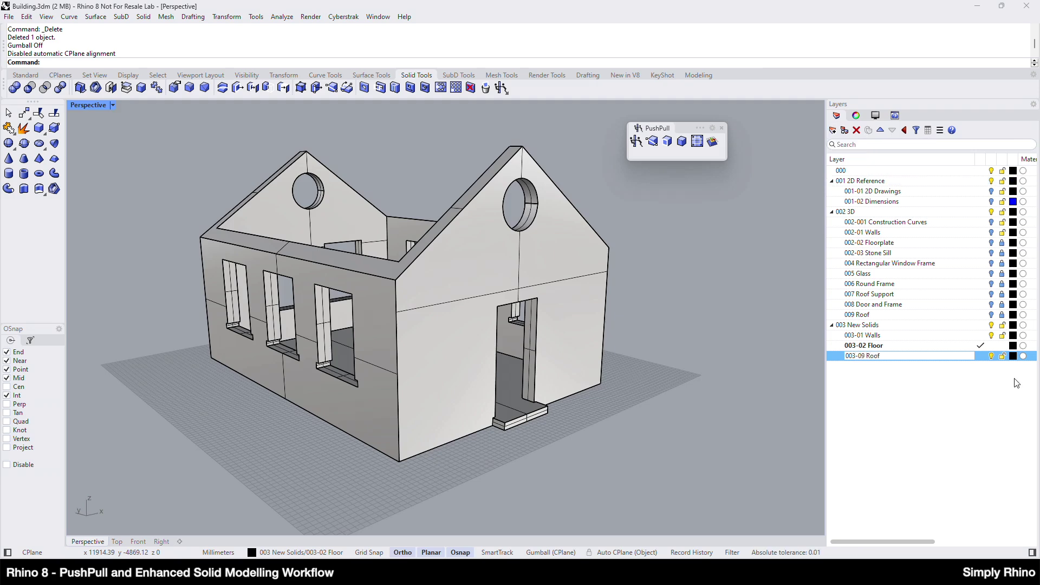
pyautogui.click(982, 356)
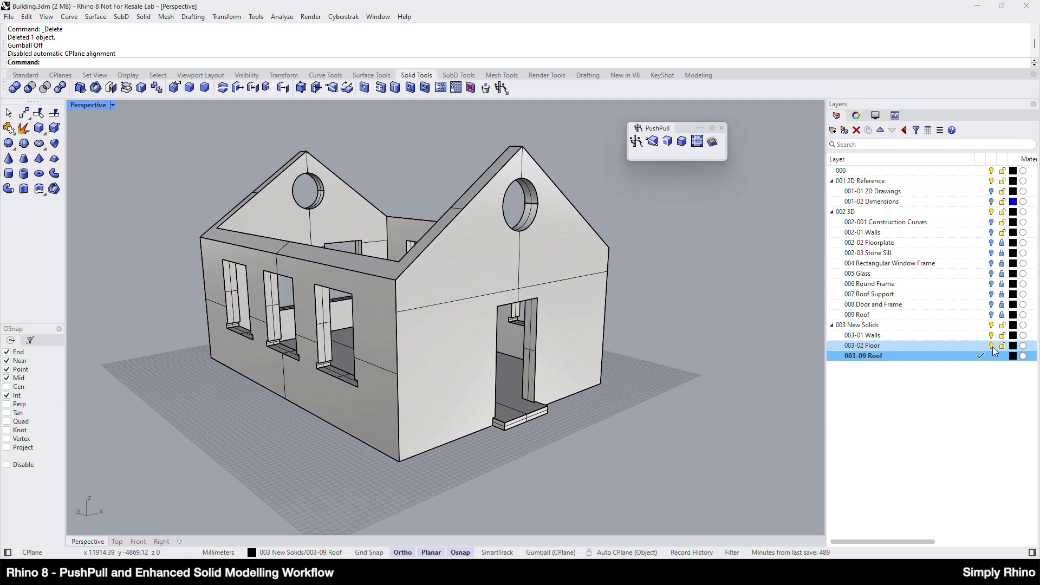
pyautogui.click(992, 346)
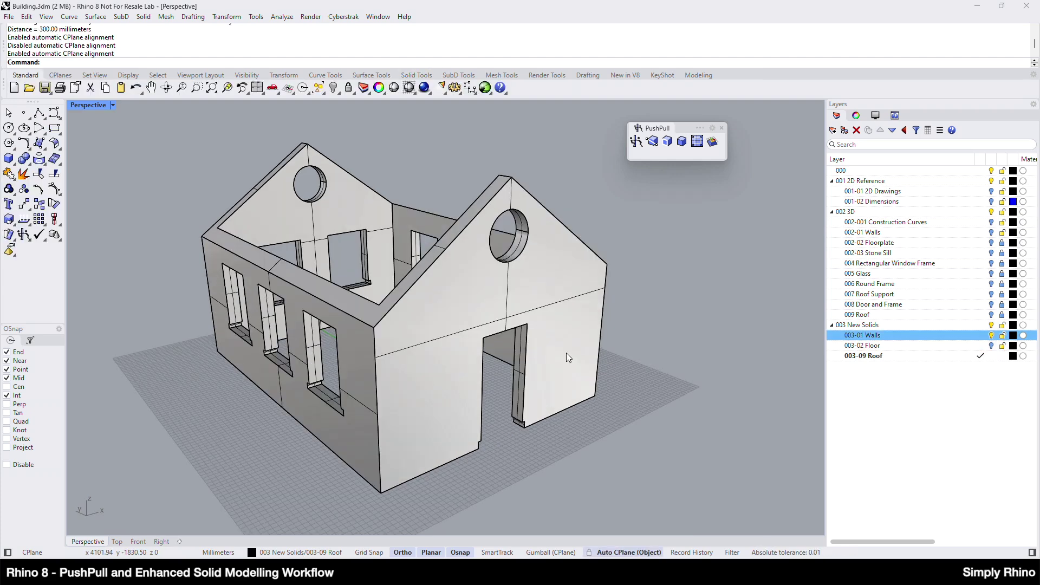
# Step: Duplicate the gable's left and right sloping edges as curves and join them into one
pyautogui.keyDown('ctrl'); pyautogui.keyDown('shift'); pyautogui.click(566, 354); pyautogui.keyUp('shift'); pyautogui.keyUp('ctrl')
pyautogui.click(676, 363)
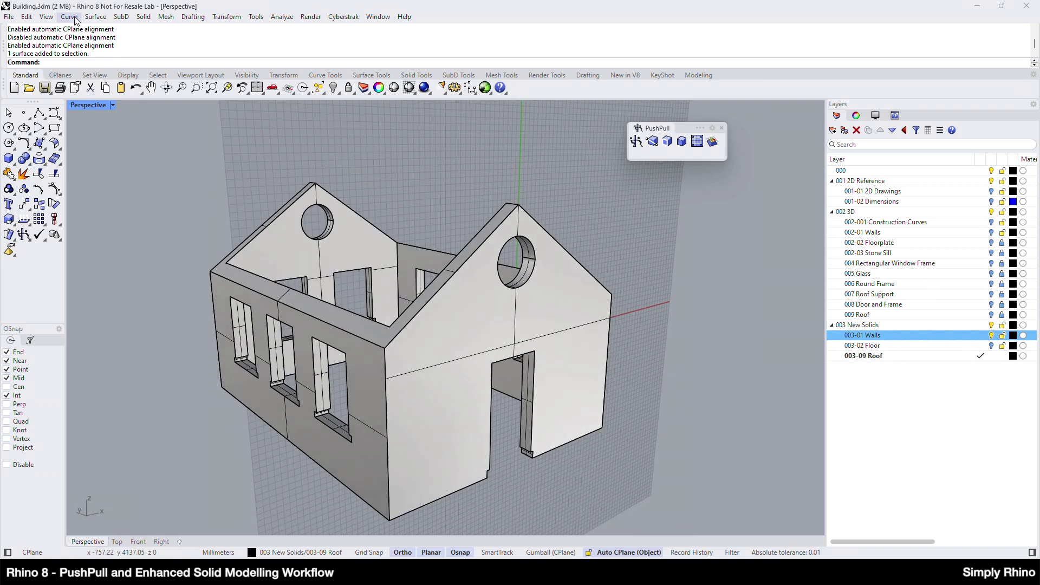
pyautogui.click(69, 17)
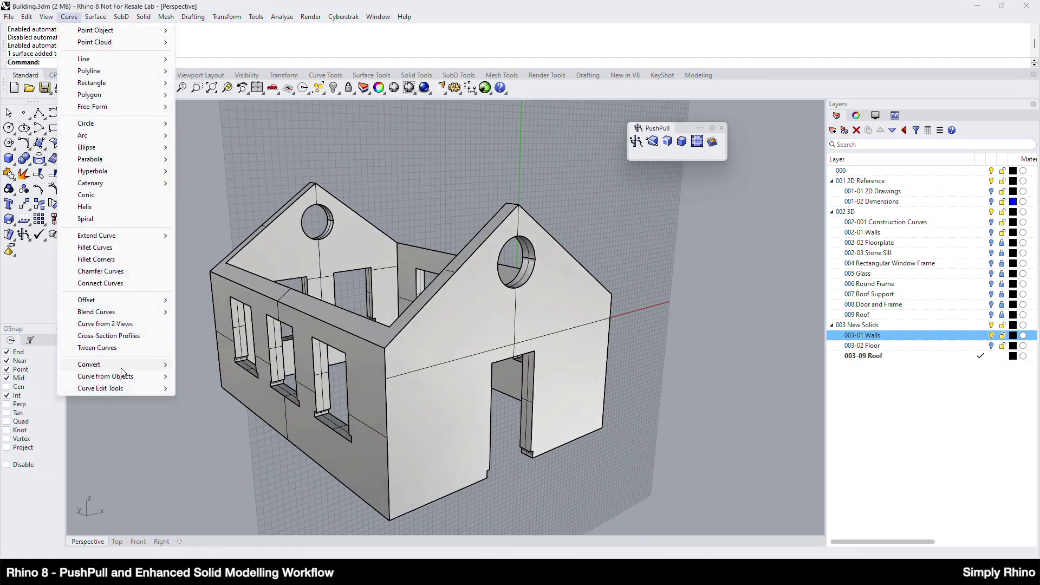
pyautogui.moveTo(122, 377)
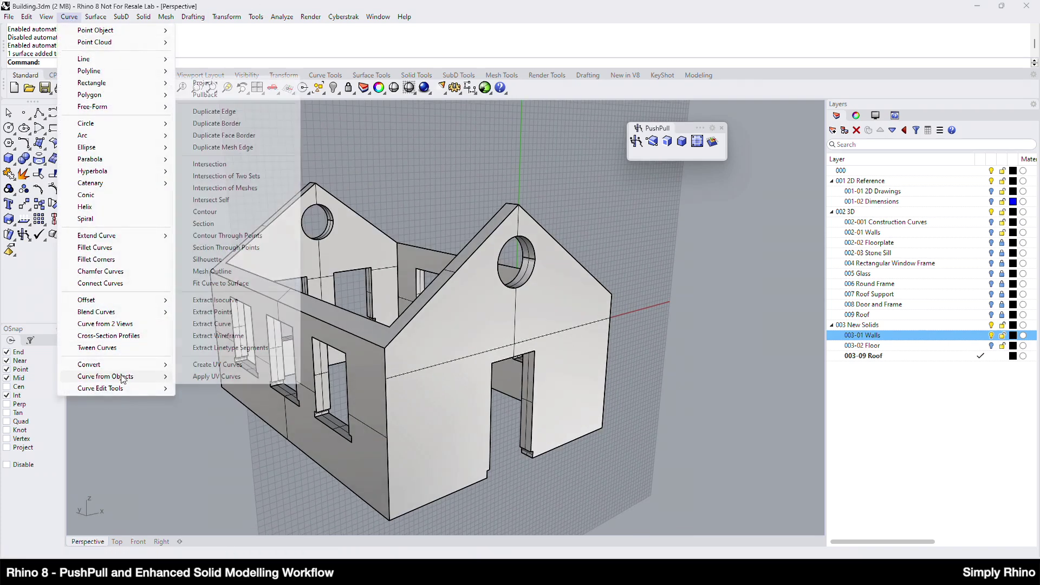
pyautogui.click(240, 111)
pyautogui.click(505, 221)
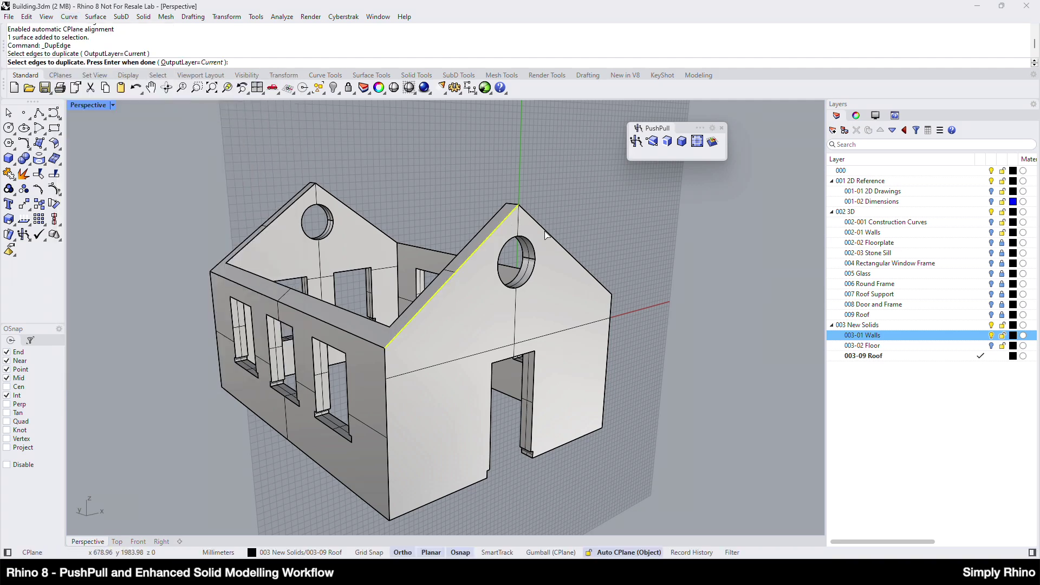
pyautogui.click(550, 233)
pyautogui.press('Return')
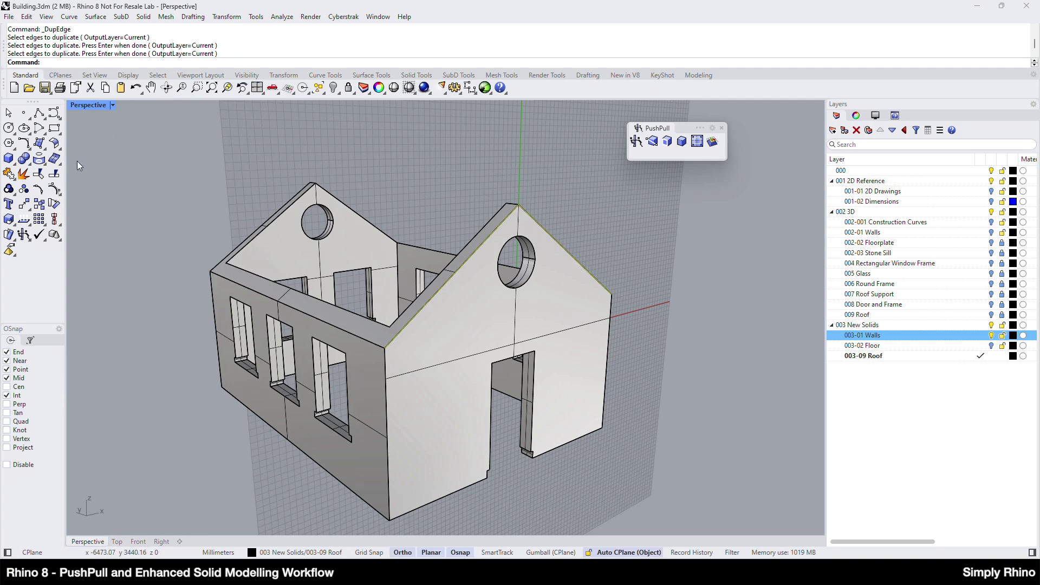
pyautogui.press('Return')
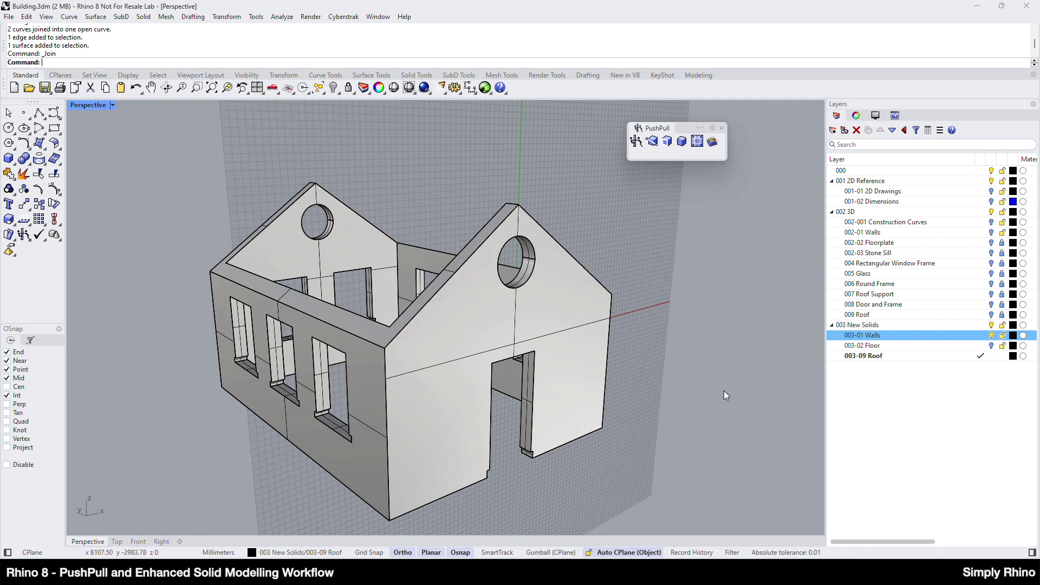
# Step: Offset the joined roofline curve 150 mm to the outer side, forming a closed profile
pyautogui.click(69, 16)
pyautogui.moveTo(120, 301)
pyautogui.click(216, 301)
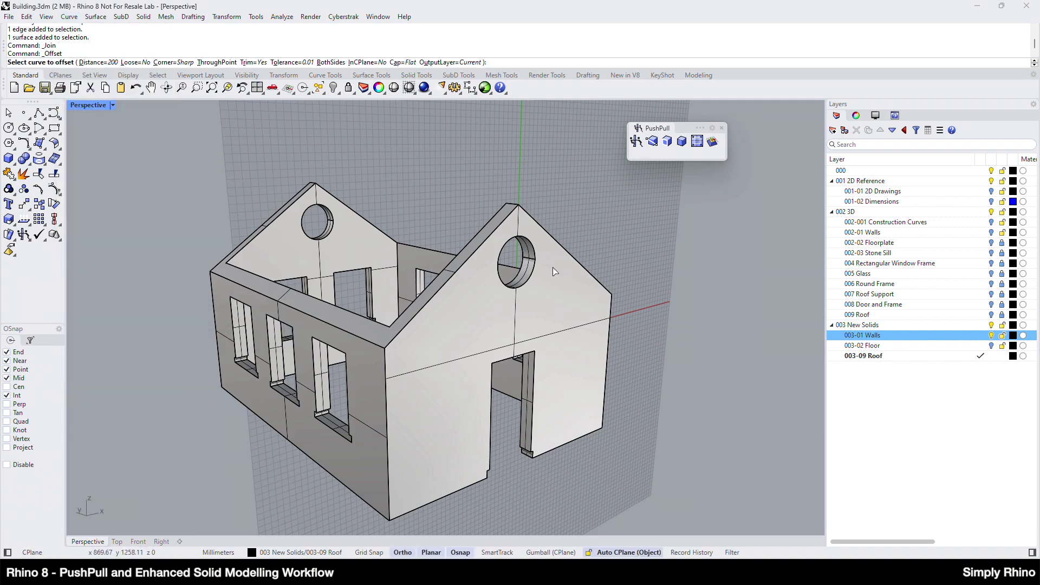
pyautogui.click(572, 254)
pyautogui.click(610, 282)
pyautogui.click(74, 62)
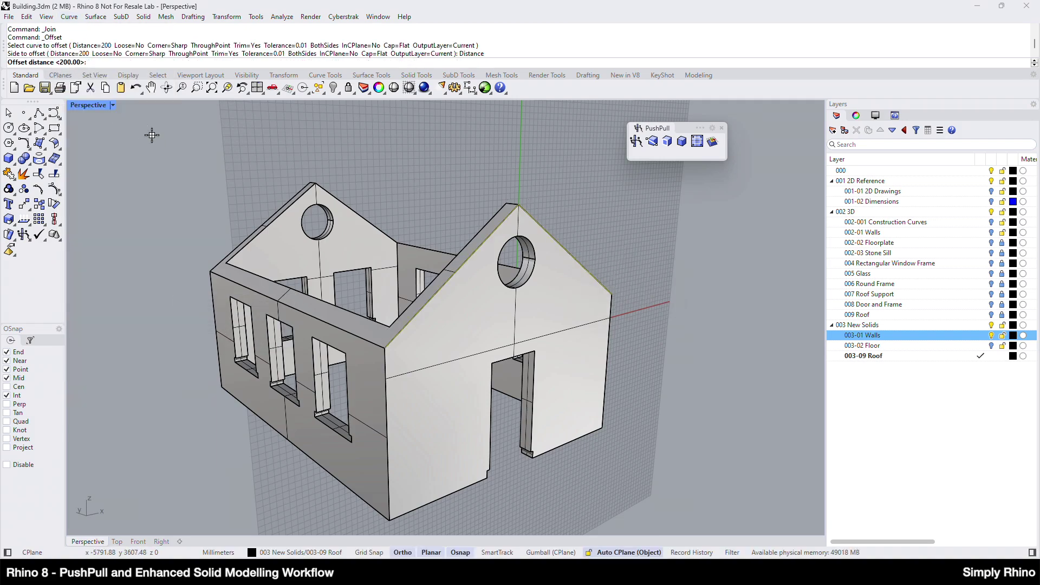
pyautogui.write('150')
pyautogui.press('Return')
pyautogui.click(648, 295)
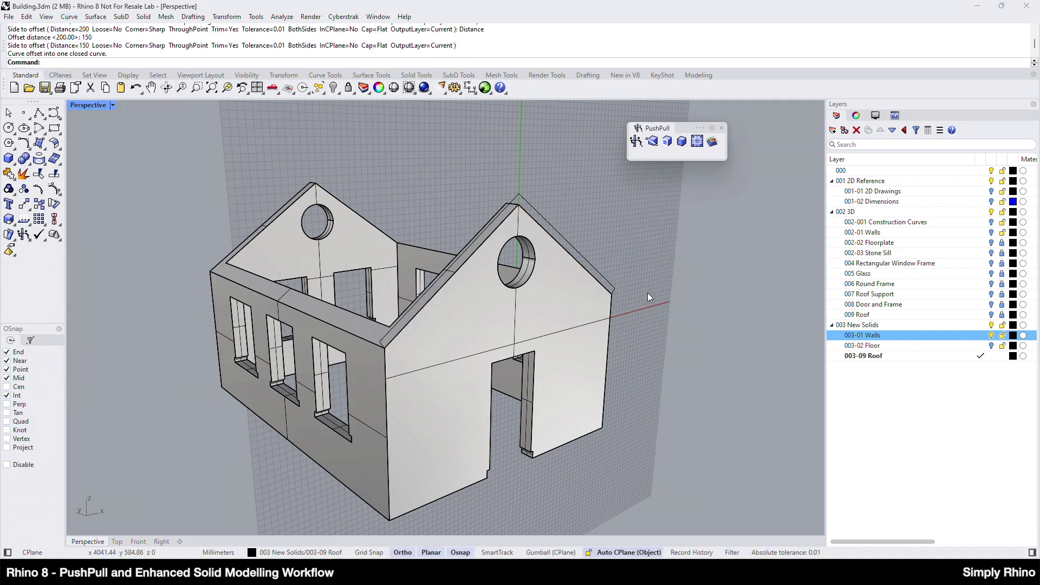
# Step: Extrude the closed roof profile 300 mm outward from the gable face with the gumball
pyautogui.moveTo(648, 294); pyautogui.dragTo(248, 308, button='right')
pyautogui.click(236, 212)
pyautogui.scroll(3, 248, 308)
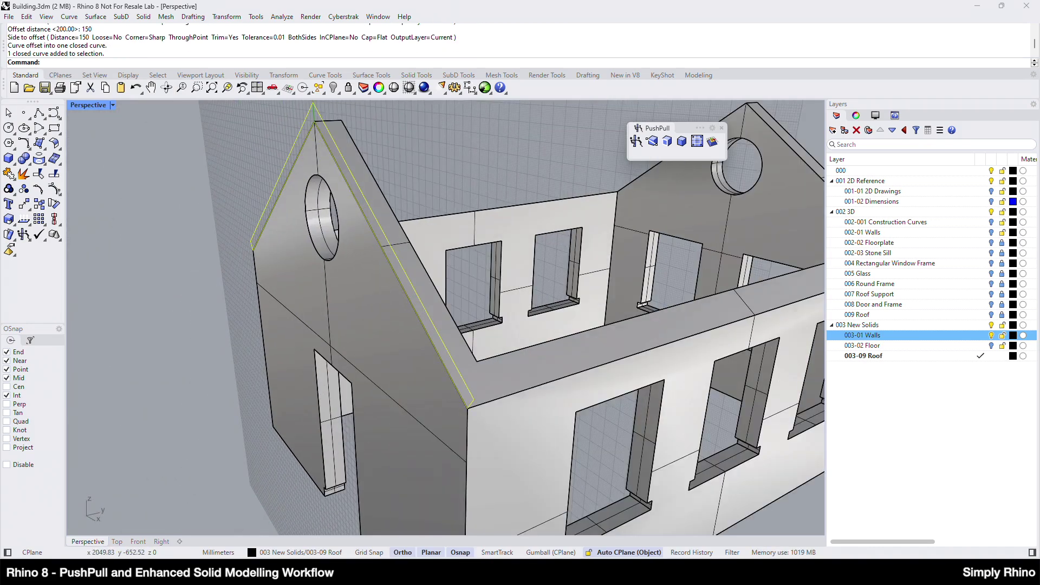
pyautogui.click(550, 552)
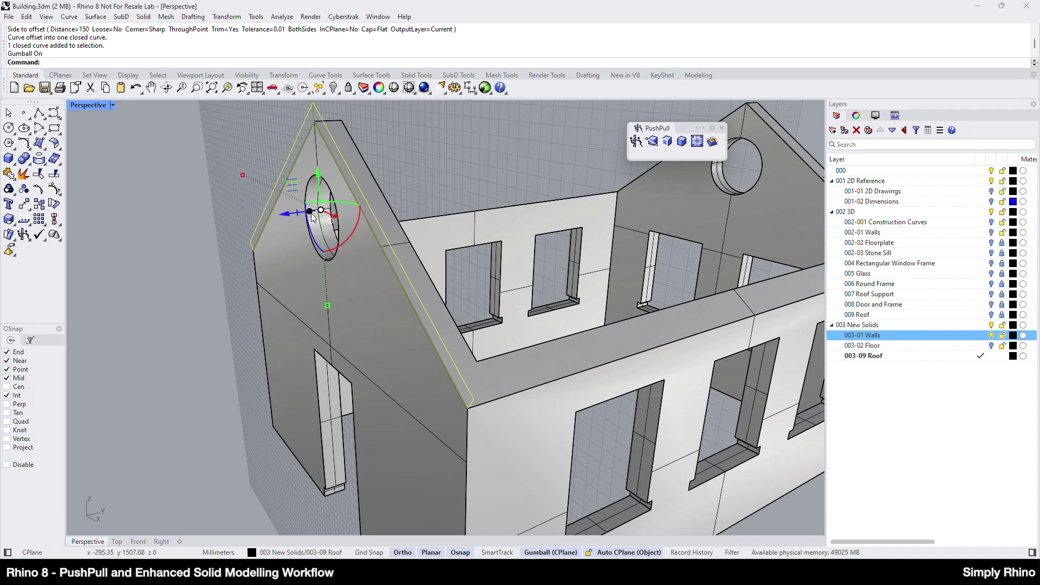
pyautogui.moveTo(310, 213); pyautogui.dragTo(314, 247, button='right')
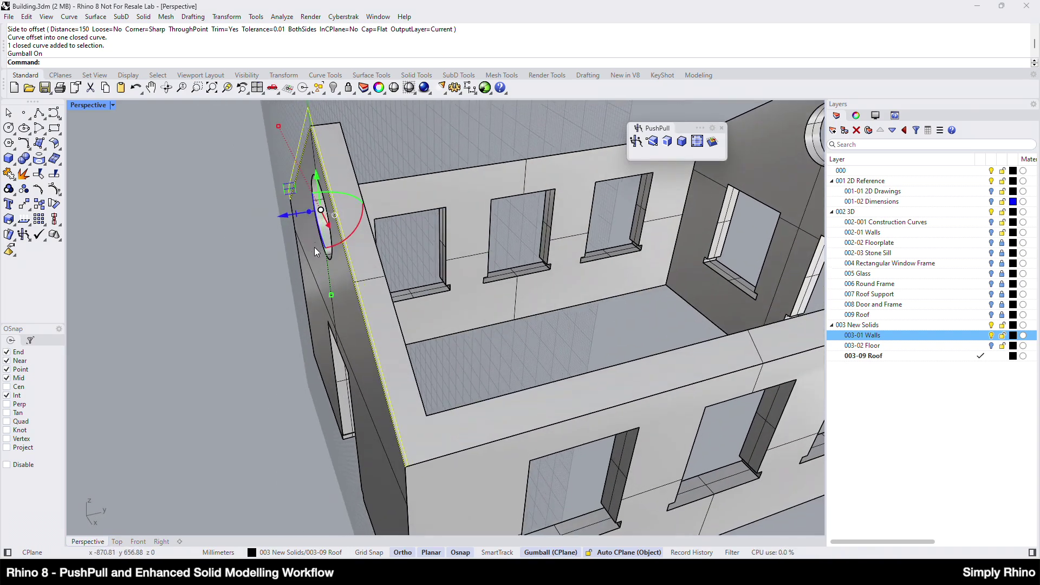
pyautogui.click(310, 212)
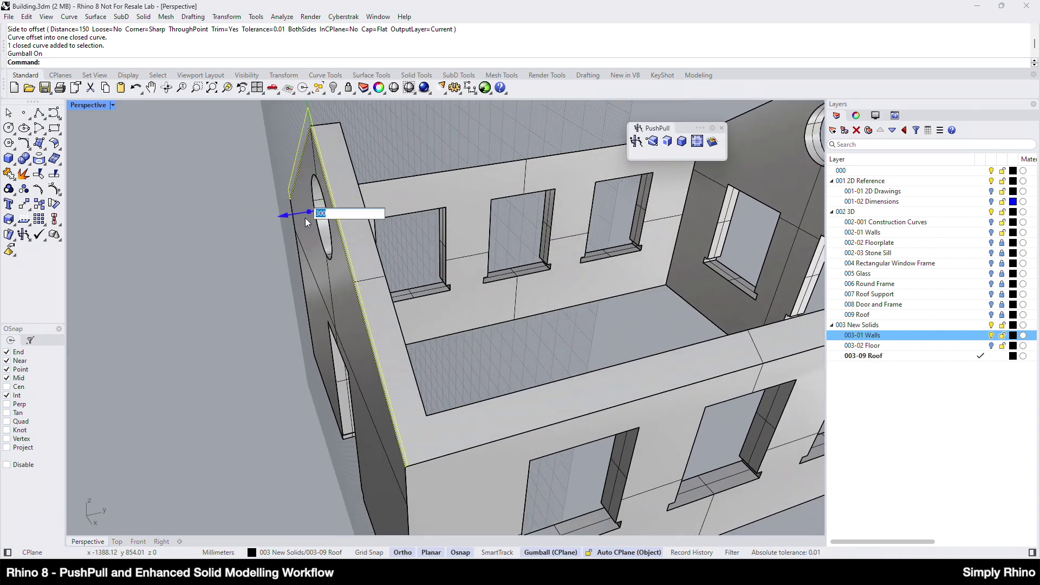
pyautogui.press('Return')
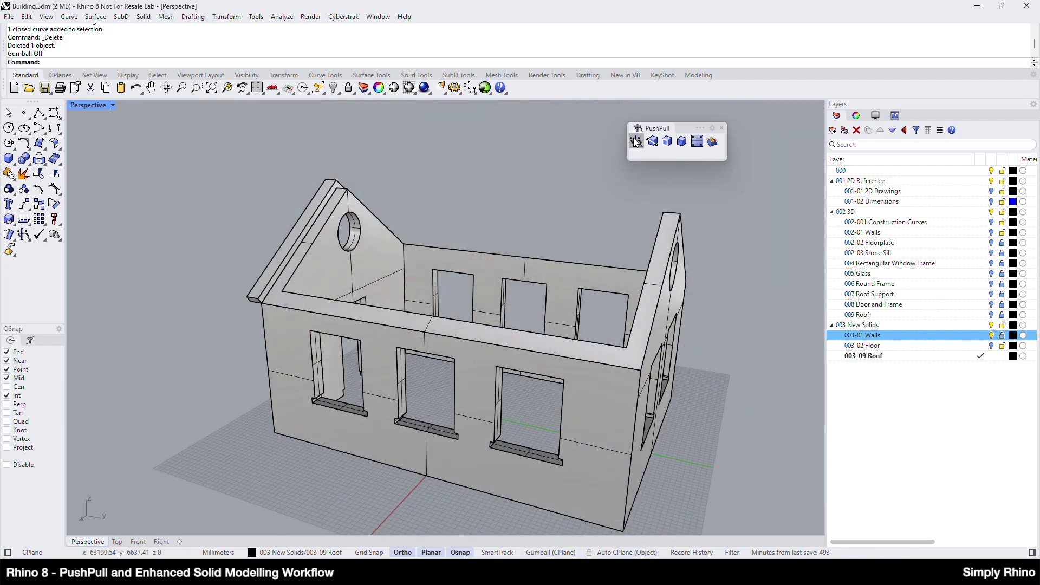
# Step: Push-pull the roof profile's end face to the far gable corner, spanning the house
pyautogui.click(636, 141)
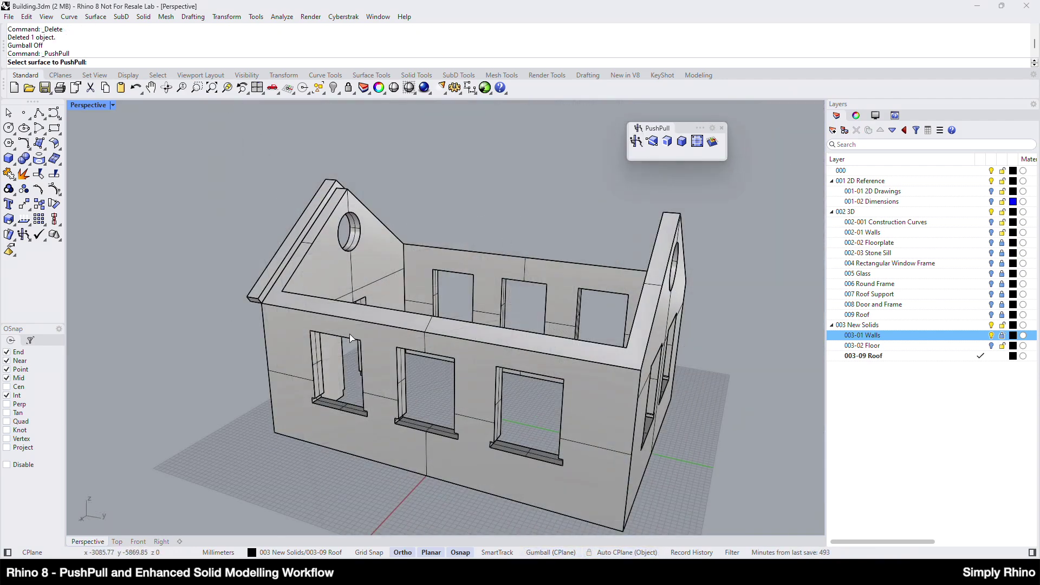
pyautogui.scroll(5, 349, 328)
pyautogui.click(200, 308)
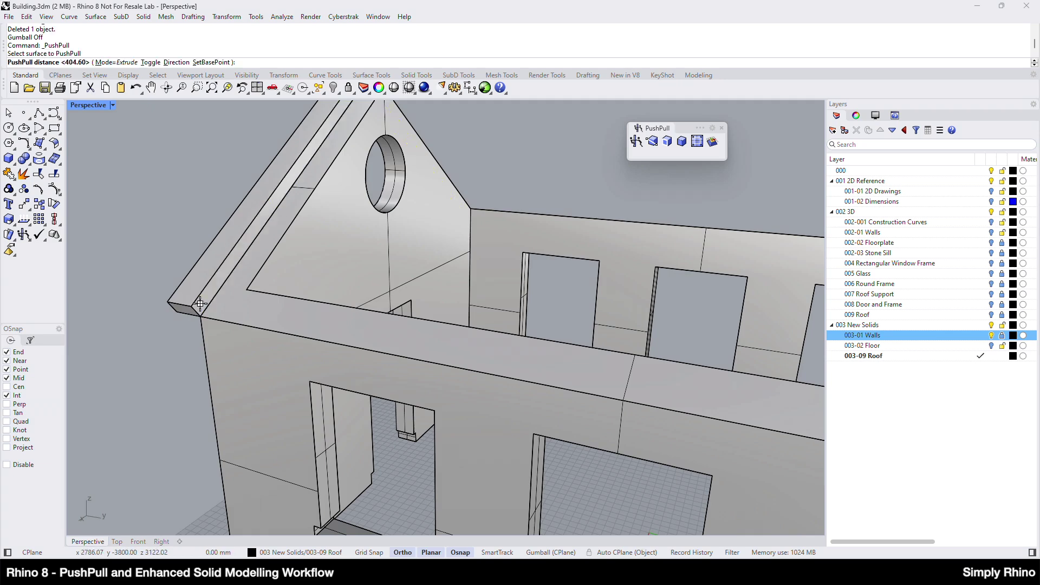
pyautogui.scroll(-5, 199, 308)
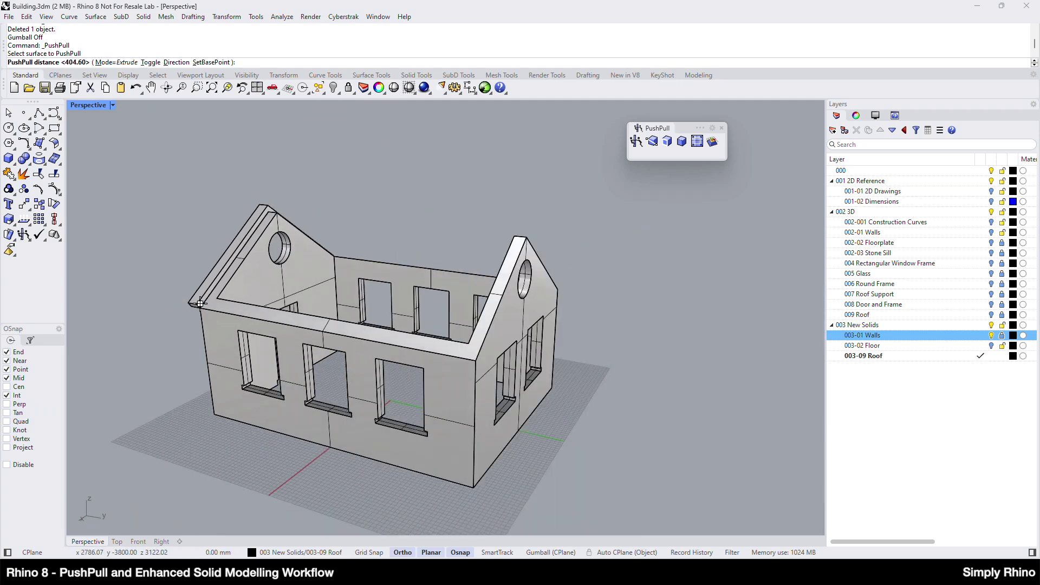
pyautogui.click(482, 343)
pyautogui.moveTo(498, 412)
pyautogui.mouseDown(button='right')
pyautogui.moveTo(495, 368)
pyautogui.moveTo(498, 391)
pyautogui.mouseUp(button='right')
pyautogui.scroll(5, 491, 329)
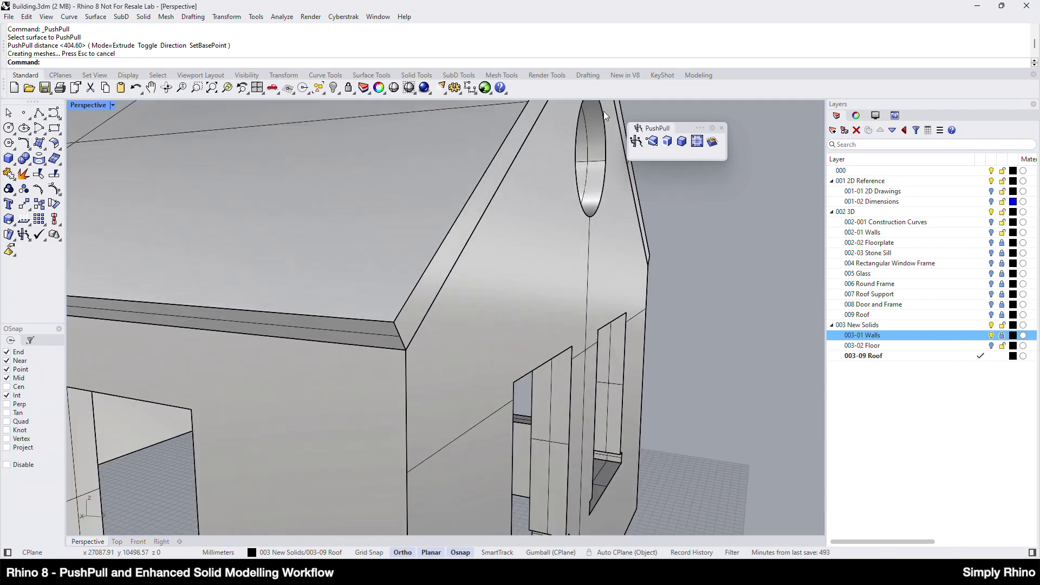
# Step: Push-pull the roof's end face outward by 300 mm for the overhang
pyautogui.click(636, 142)
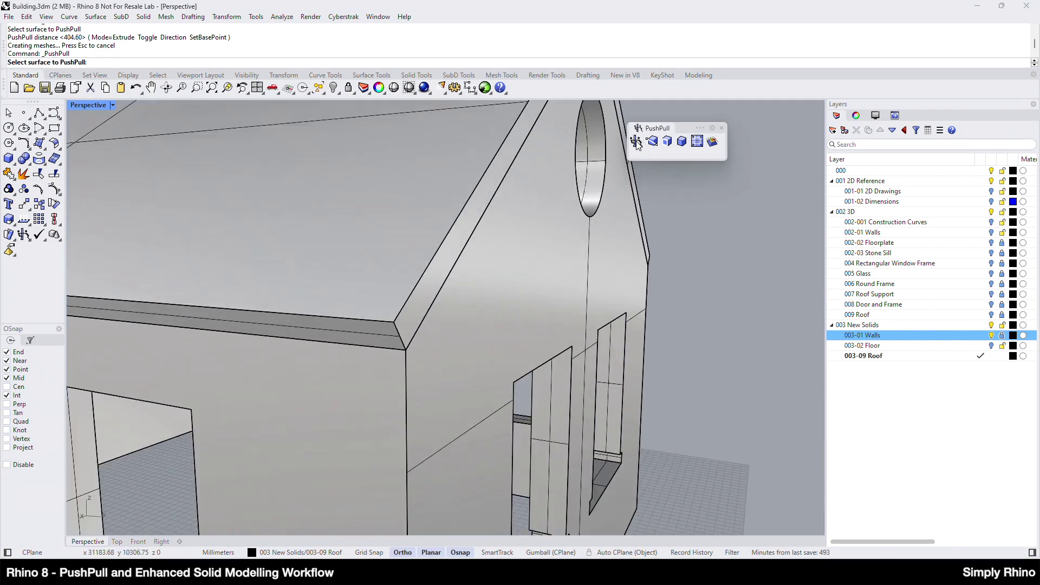
pyautogui.click(414, 313)
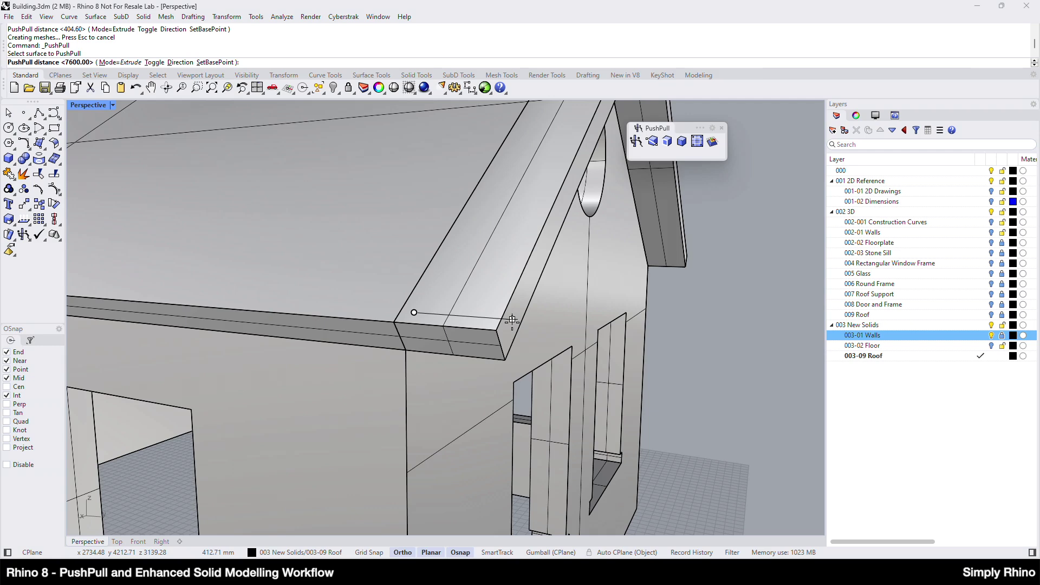
pyautogui.write('300')
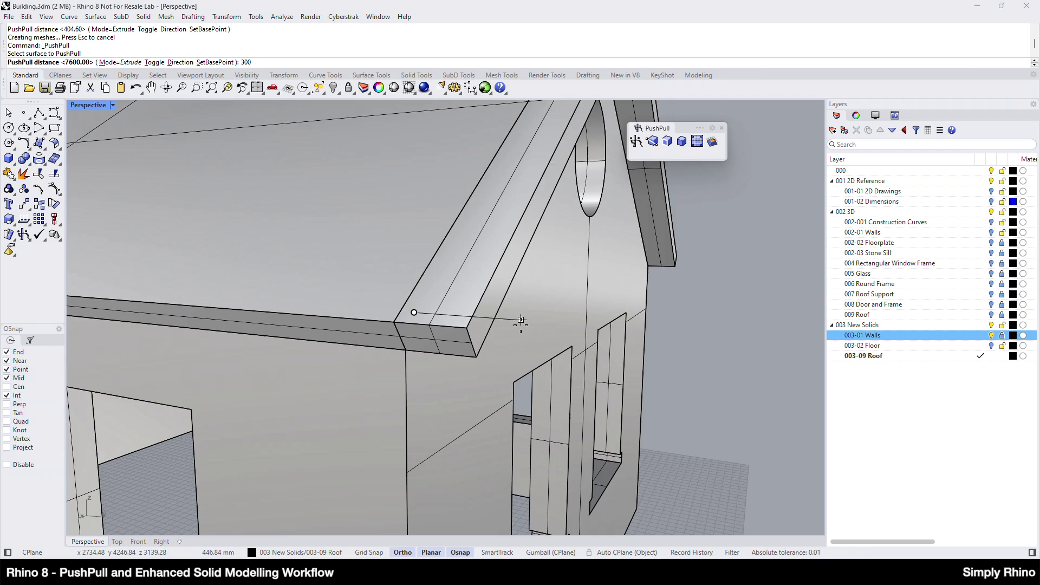
# Step: Push-pull the second sloped roof edge face out 300 mm so both gable ends overhang
pyautogui.press('Return')
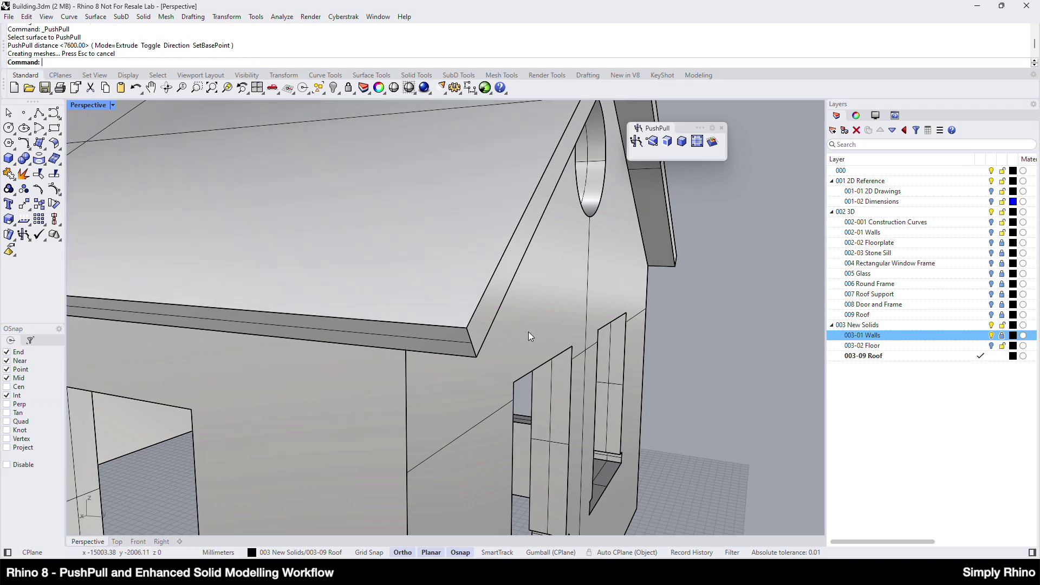
pyautogui.scroll(-10, 541, 339)
pyautogui.click(636, 141)
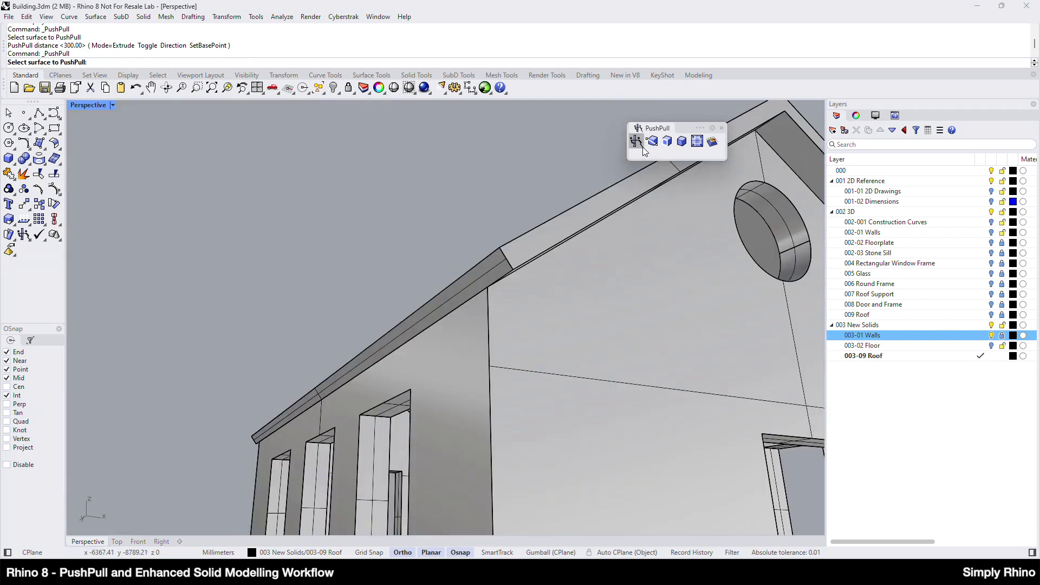
pyautogui.click(492, 262)
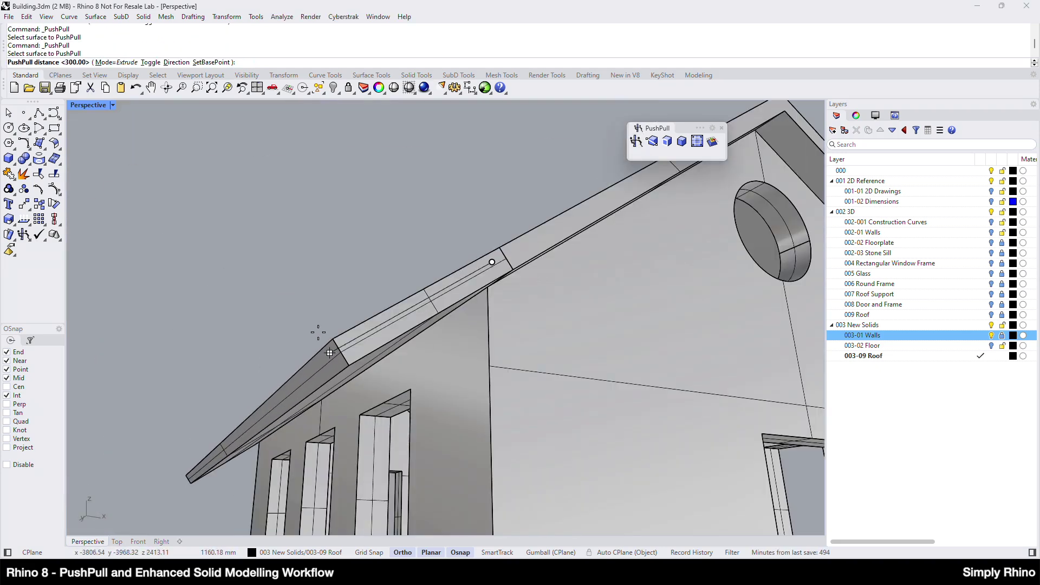
pyautogui.click(317, 332)
pyautogui.scroll(-10, 376, 362)
pyautogui.moveTo(376, 363); pyautogui.dragTo(129, 419, button='right')
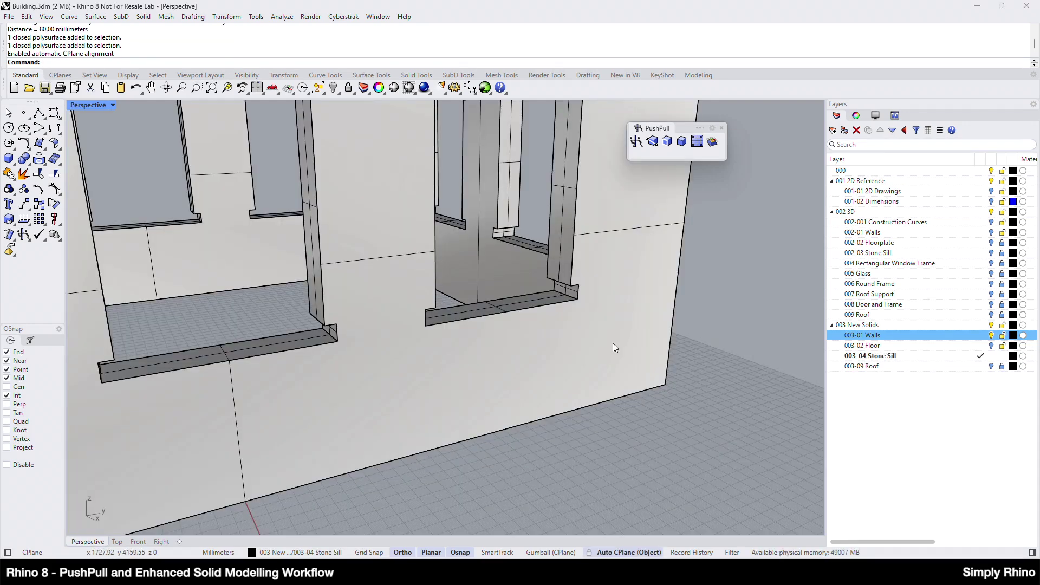
# Step: Draw a rectangular sill outline between two corners of the door opening
pyautogui.click(612, 343)
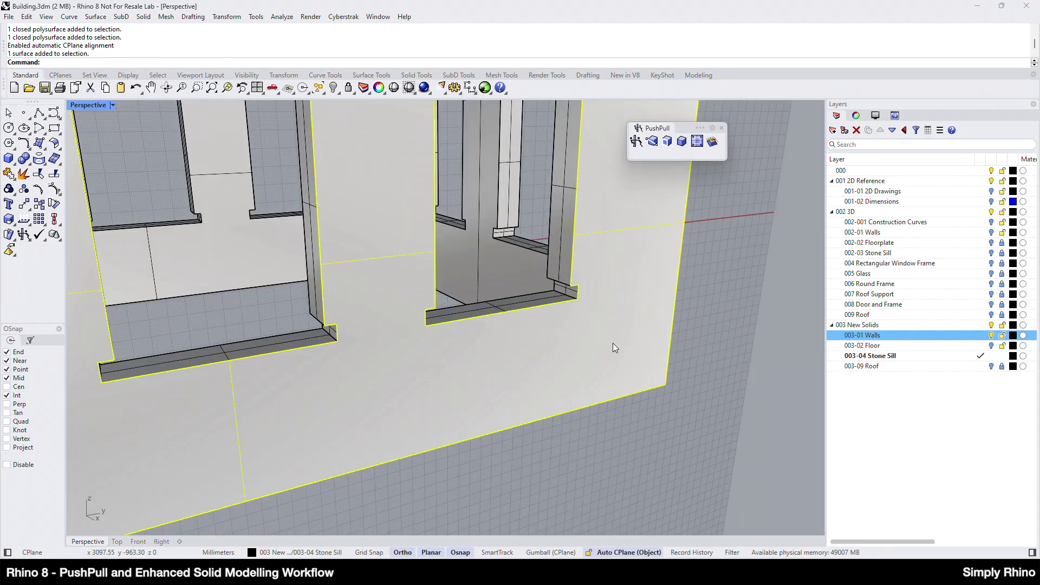
pyautogui.click(720, 362)
pyautogui.scroll(-2, 619, 378)
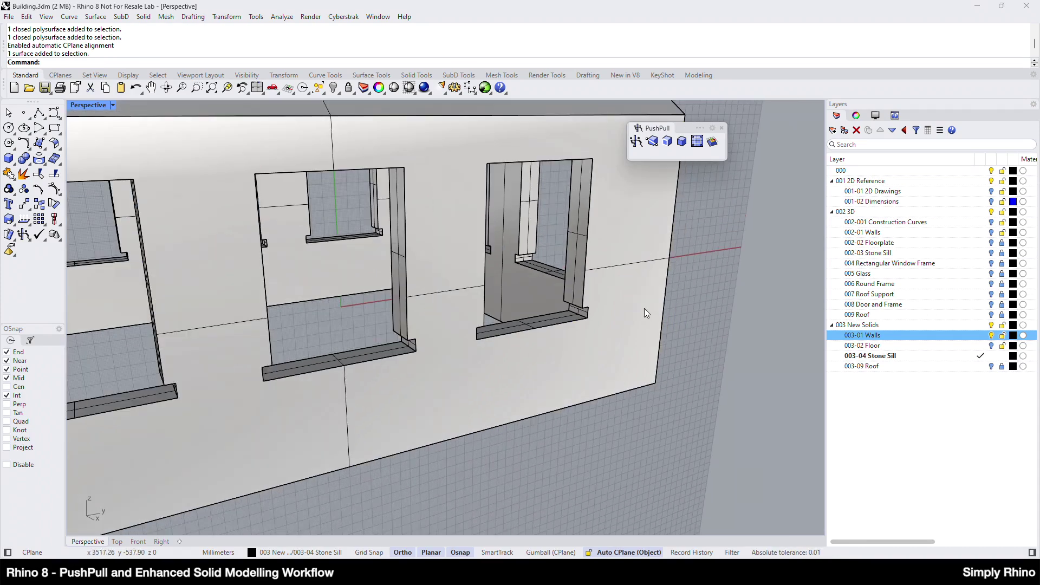
pyautogui.scroll(2, 650, 336)
pyautogui.click(54, 128)
pyautogui.click(323, 369)
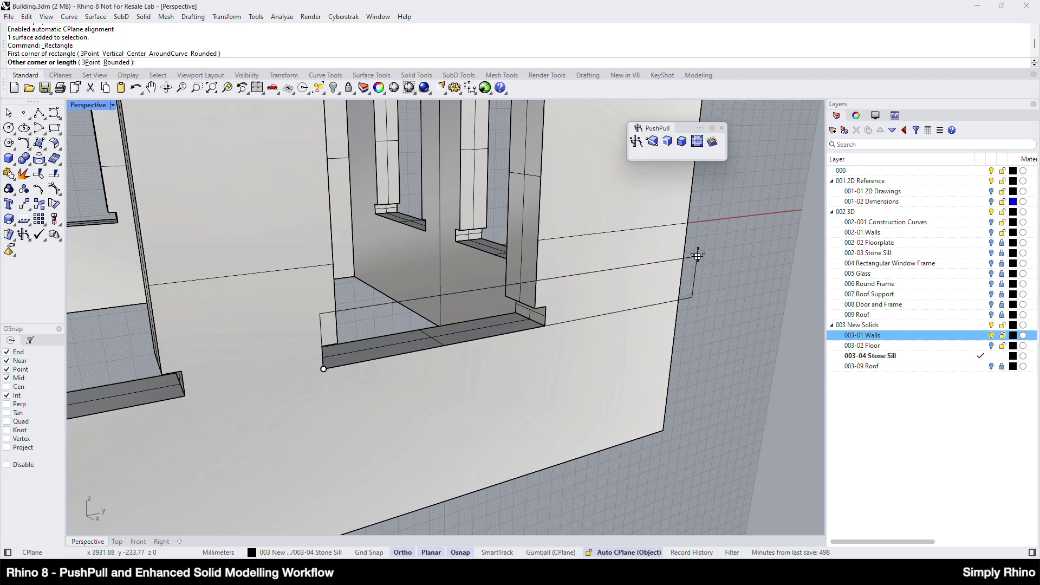
pyautogui.click(547, 307)
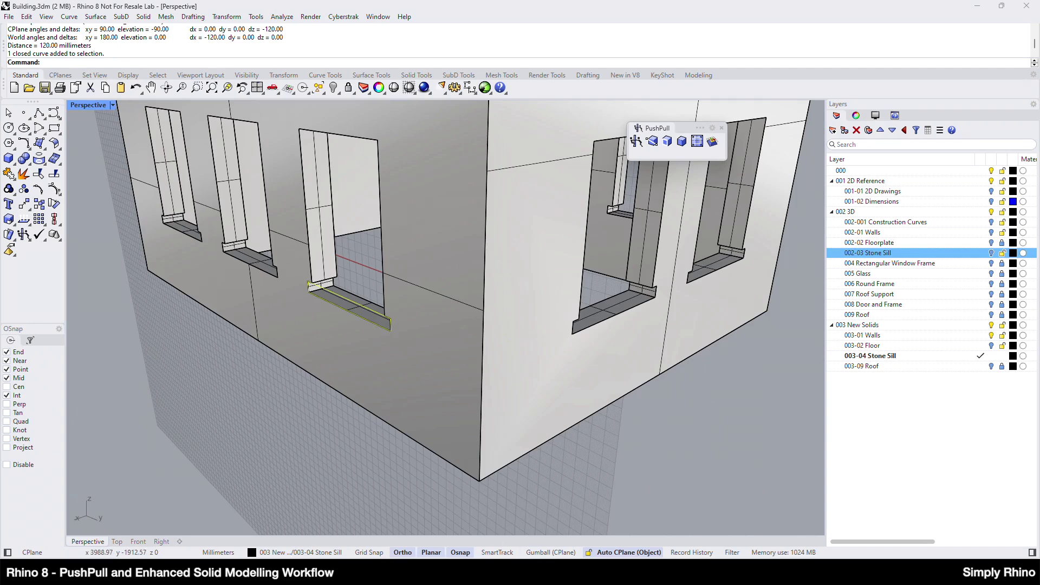
# Step: Move the sill outline 120 mm outward with the gumball and reselect it
pyautogui.click(540, 552)
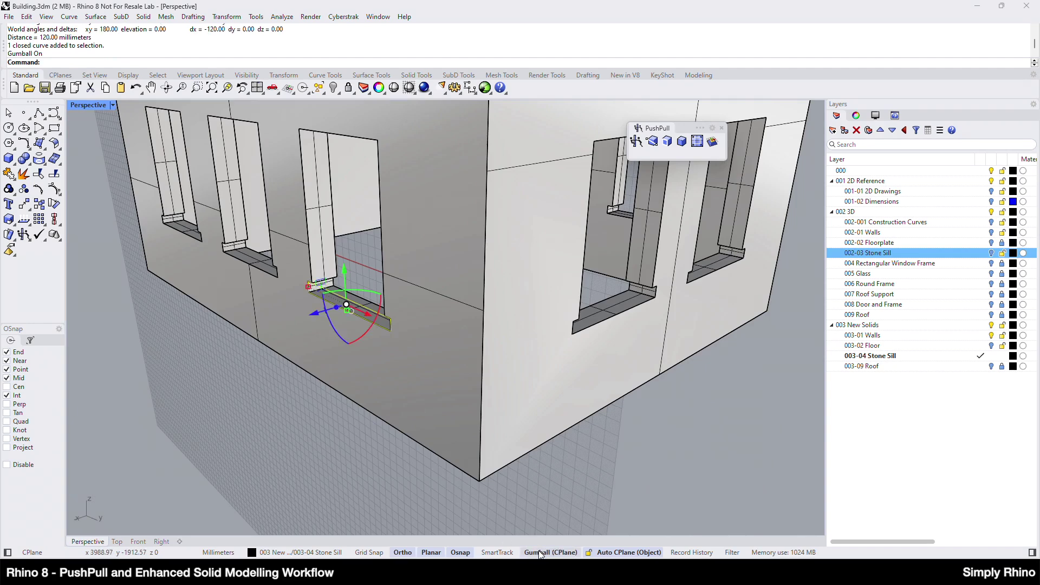
pyautogui.click(314, 313)
pyautogui.write('120')
pyautogui.press('Return')
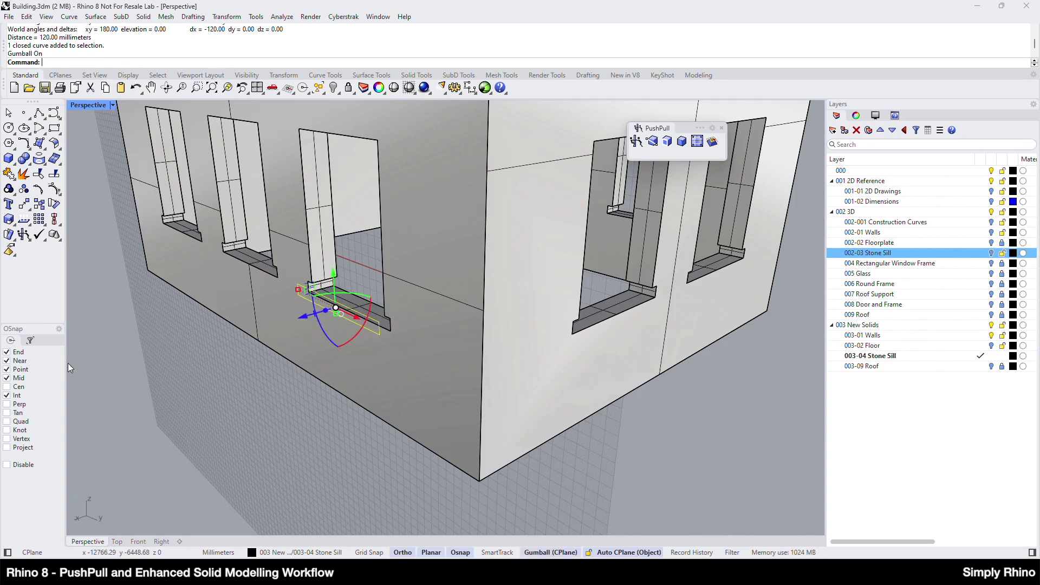
pyautogui.click(287, 504)
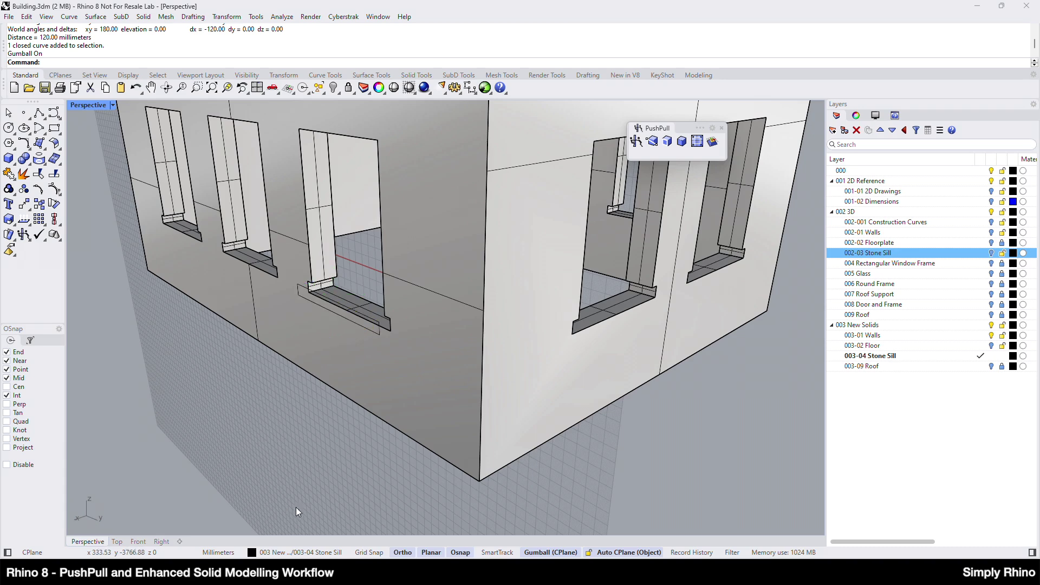
pyautogui.click(558, 553)
pyautogui.click(557, 552)
pyautogui.click(332, 316)
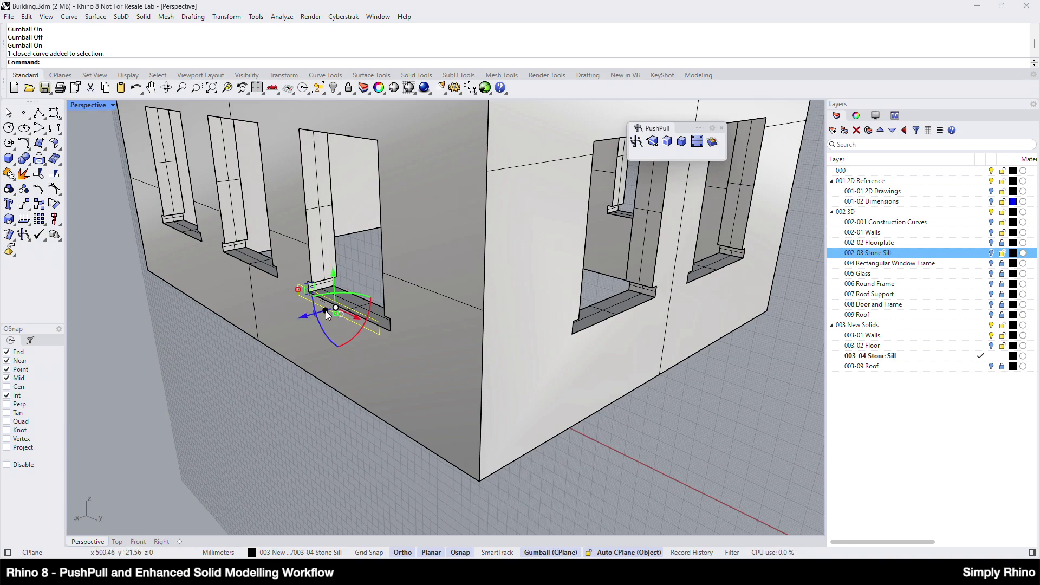
# Step: Drag the sill outline with the gumball to snap onto the opening's end point
pyautogui.moveTo(326, 311); pyautogui.dragTo(371, 297)
pyautogui.moveTo(568, 391); pyautogui.dragTo(425, 395, button='right')
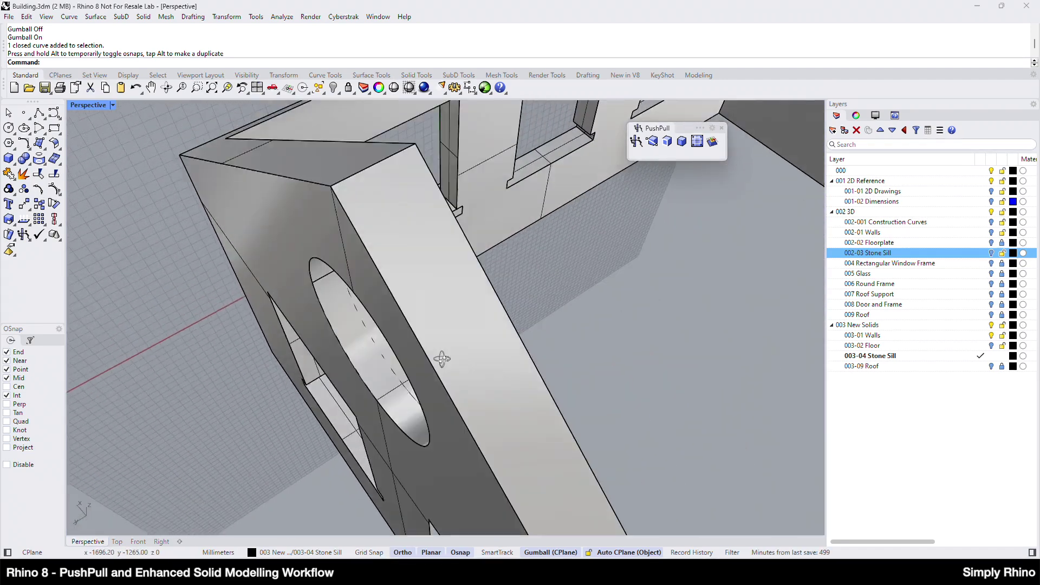
pyautogui.moveTo(442, 358); pyautogui.dragTo(413, 365, button='right')
pyautogui.scroll(5, 451, 197)
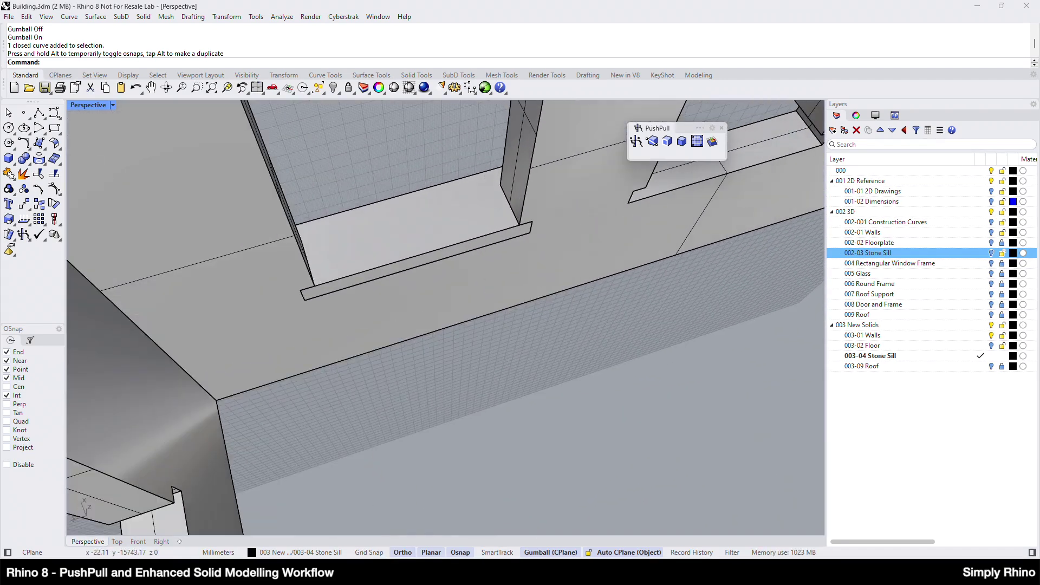
# Step: Push-pull the sill outline into a 120 mm thick solid stone sill
pyautogui.click(551, 551)
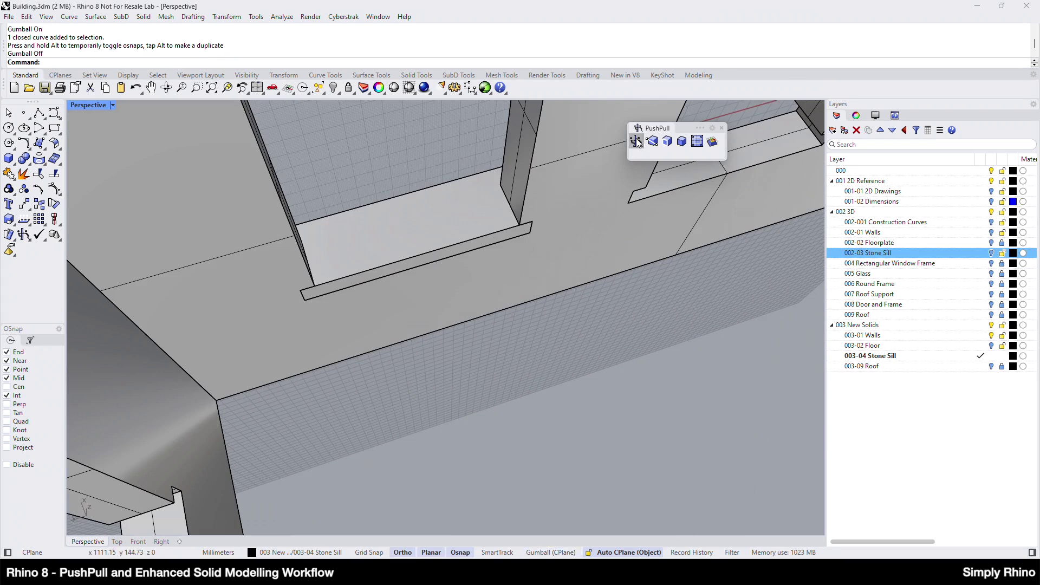
pyautogui.click(666, 140)
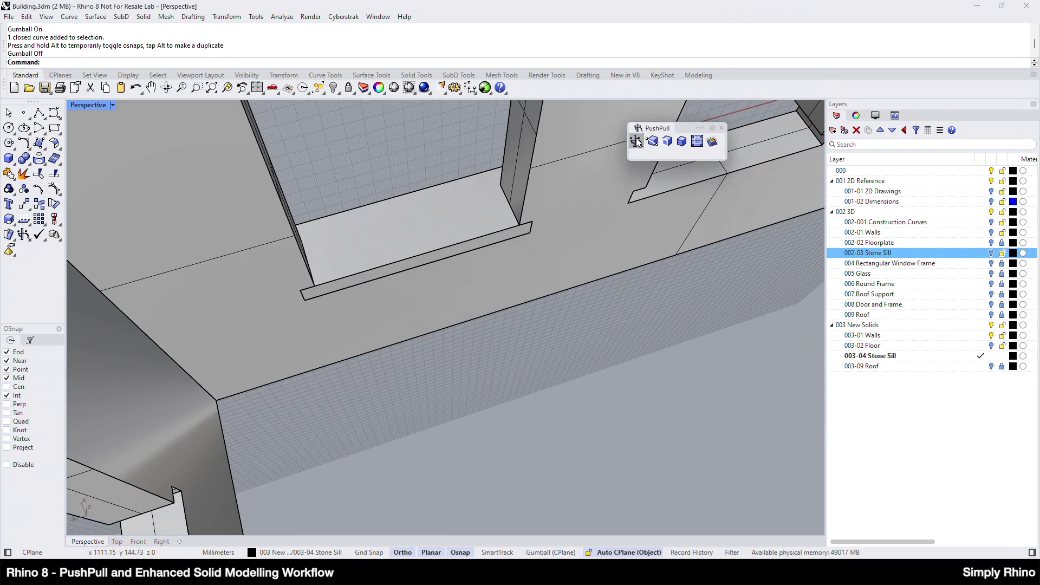
pyautogui.click(398, 267)
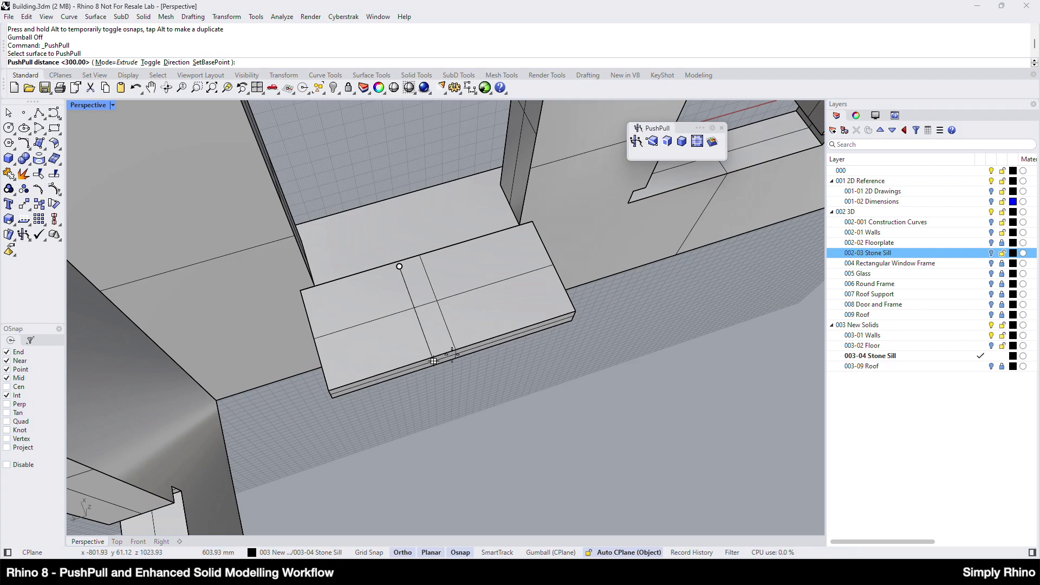
pyautogui.press('Return')
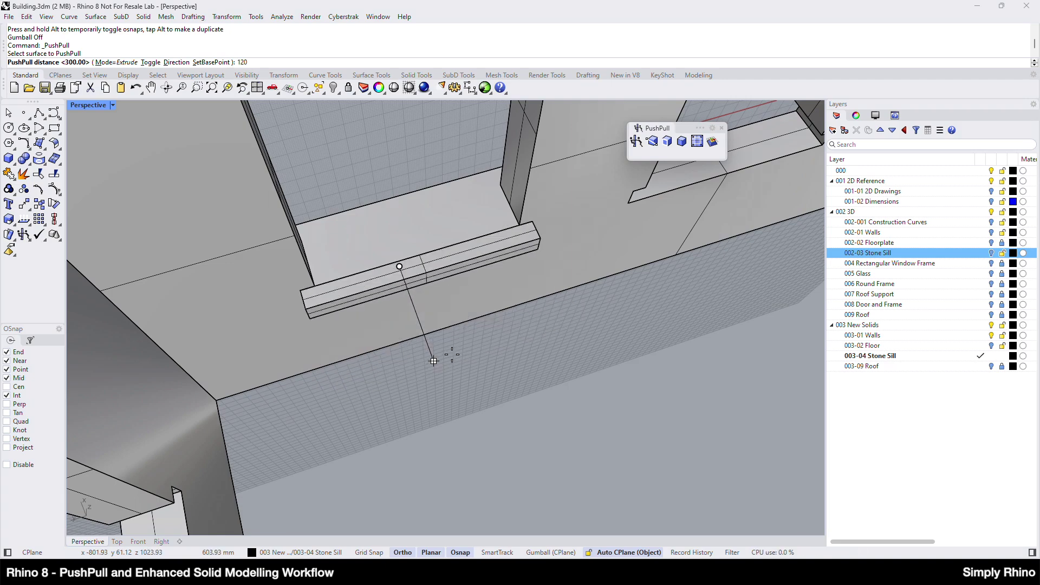
pyautogui.scroll(-10, 453, 359)
pyautogui.click(443, 372)
# Step: Copy the stone sill under the middle and left front windows
pyautogui.click(227, 17)
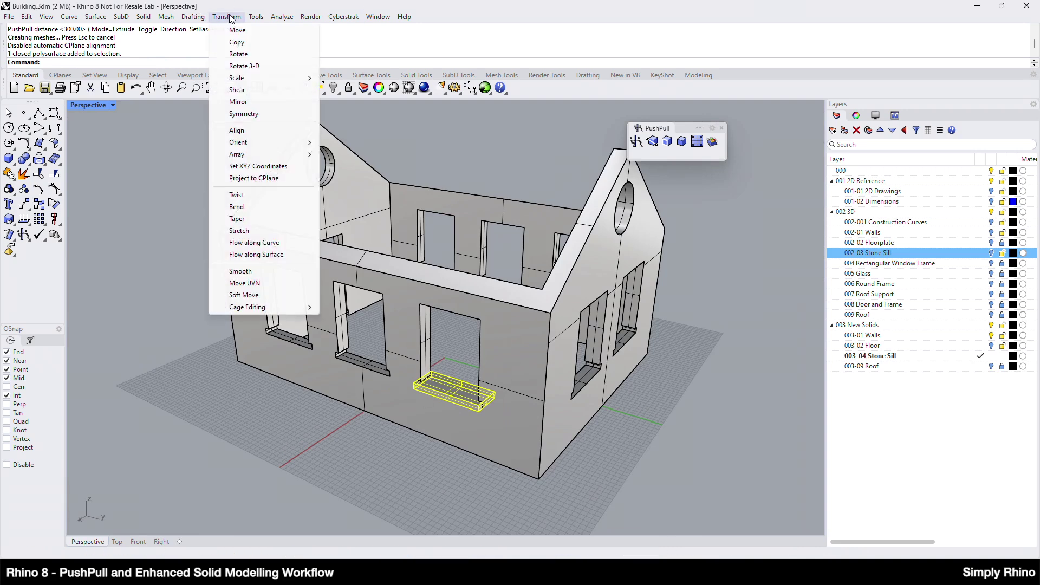
pyautogui.click(236, 42)
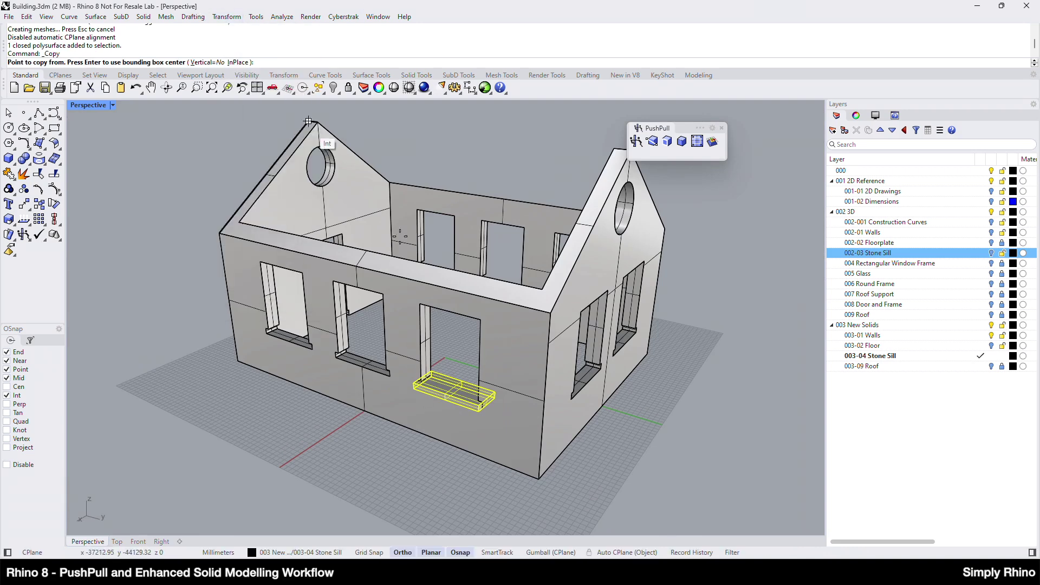
pyautogui.click(481, 319)
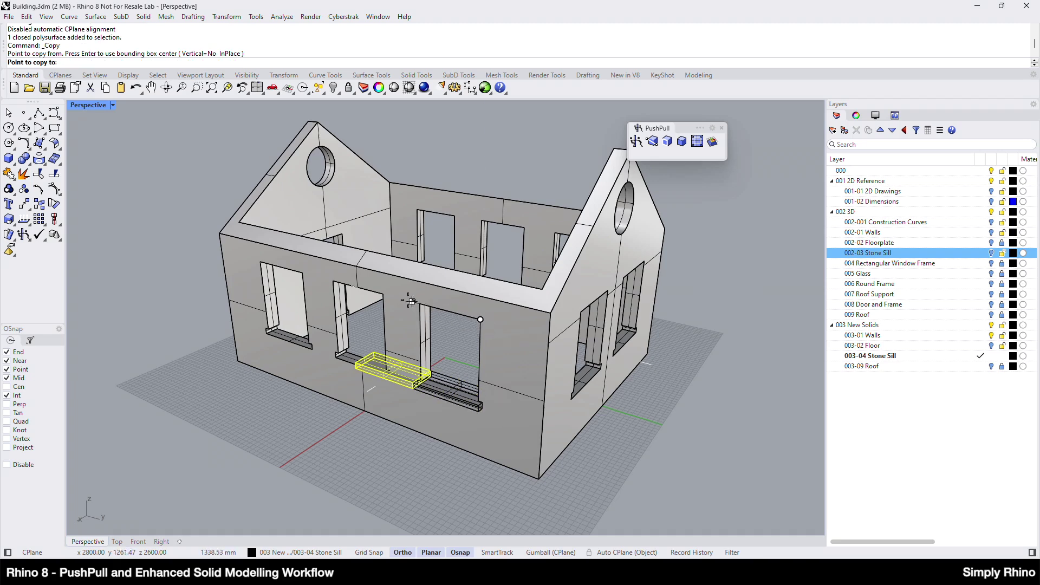
pyautogui.click(384, 294)
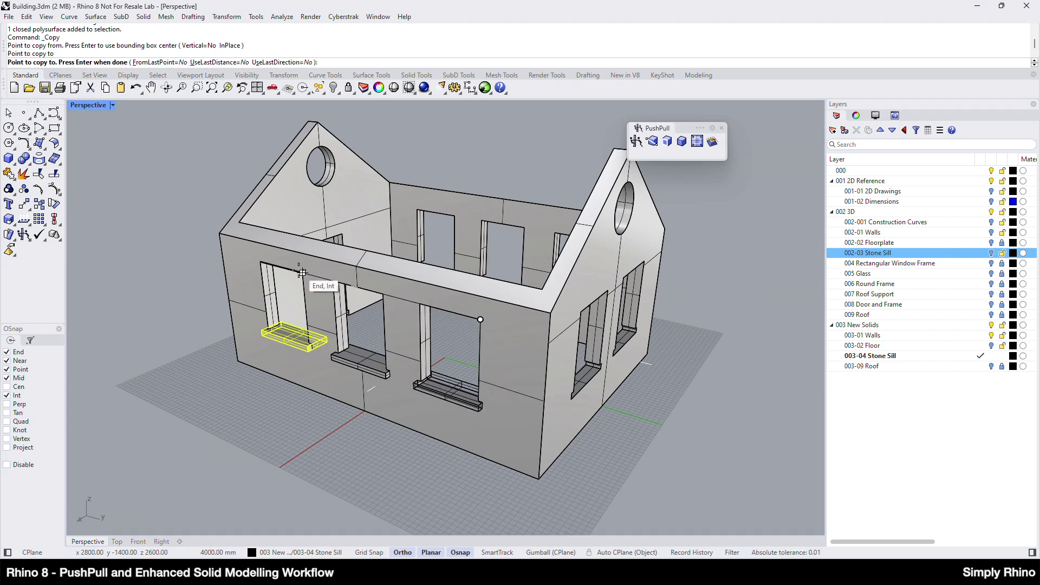
pyautogui.click(302, 272)
pyautogui.press('Return')
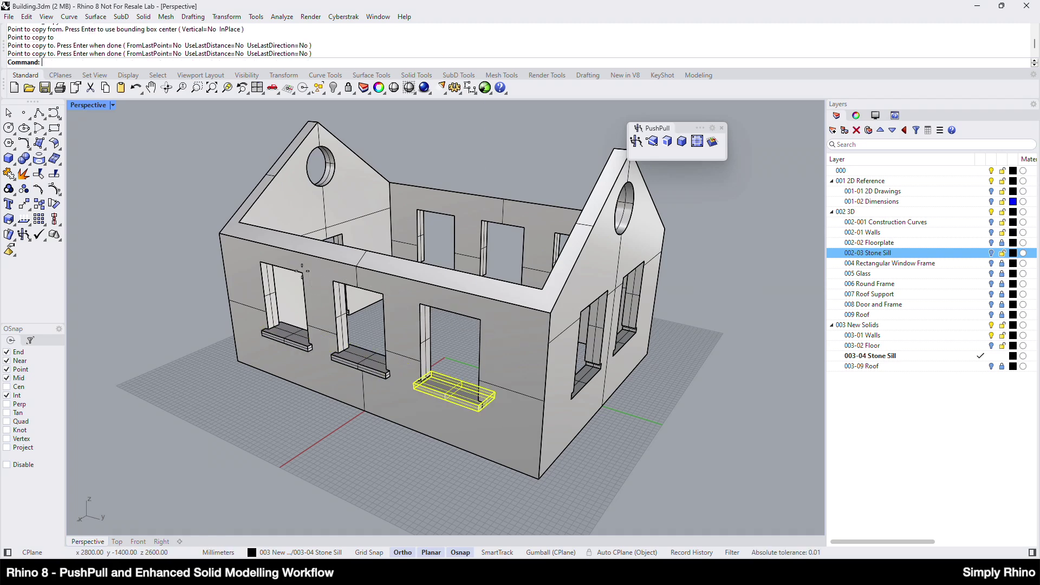
# Step: Mirror the three front sills across the Y axis to the opposite wall
pyautogui.click(304, 340)
pyautogui.keyDown('shift'); pyautogui.click(380, 364); pyautogui.keyUp('shift')
pyautogui.keyDown('shift'); pyautogui.click(450, 388); pyautogui.keyUp('shift')
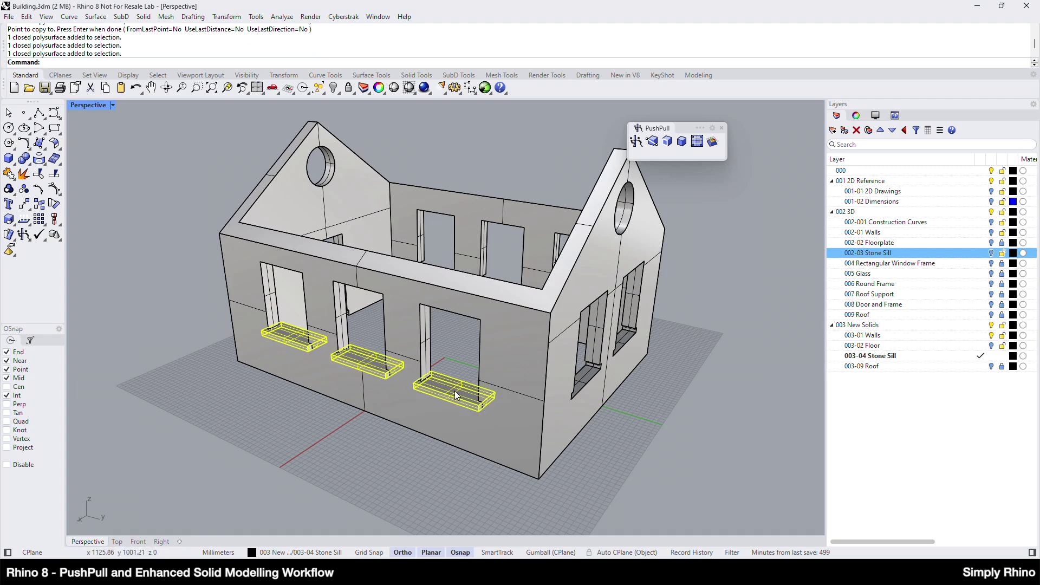
pyautogui.click(226, 16)
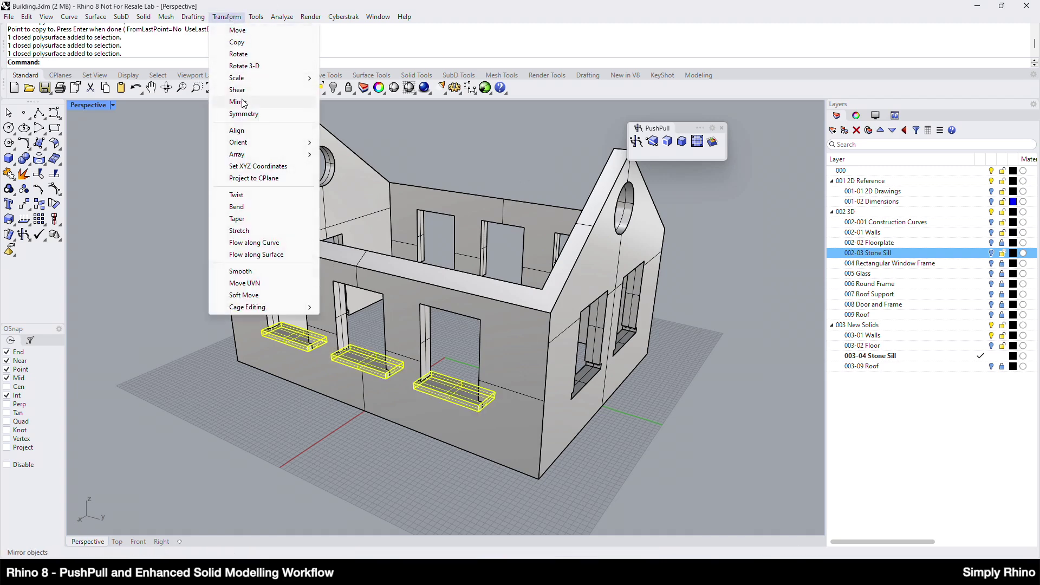
pyautogui.click(239, 101)
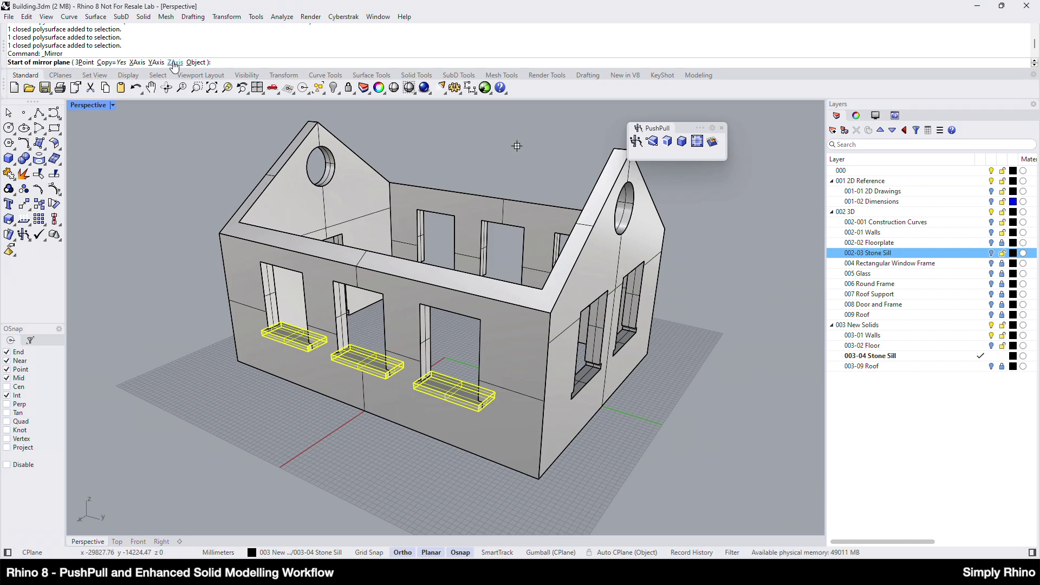
pyautogui.click(156, 62)
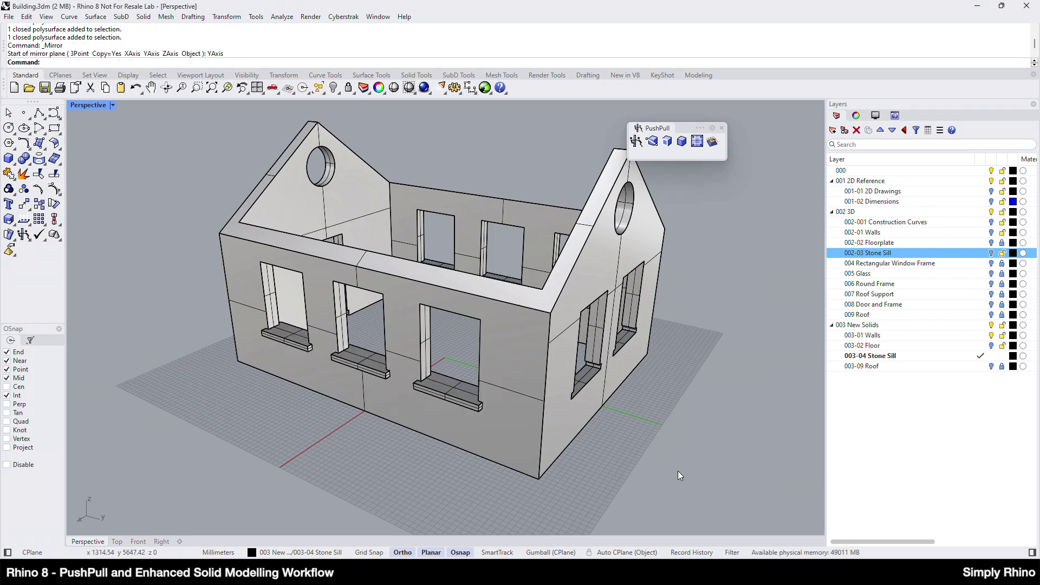
pyautogui.moveTo(685, 458)
pyautogui.mouseDown(button='right')
pyautogui.moveTo(691, 428)
pyautogui.moveTo(711, 458)
pyautogui.moveTo(699, 458)
pyautogui.mouseUp(button='right')
pyautogui.scroll(5, 382, 394)
# Step: Orient a sill onto the gable-end window with Orient3Pt, using three reference and three target points
pyautogui.click(382, 395)
pyautogui.click(237, 18)
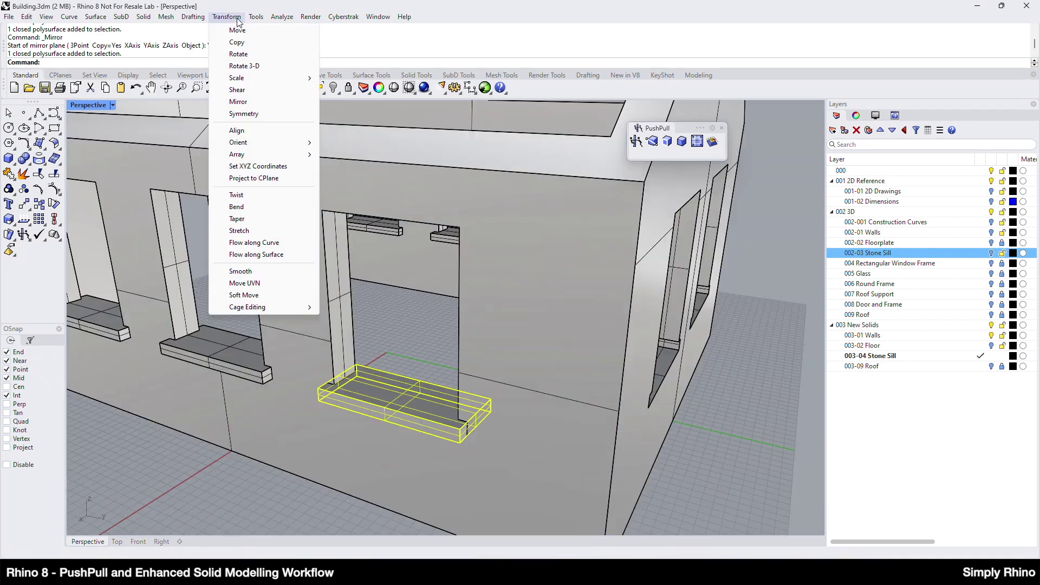
pyautogui.moveTo(265, 142)
pyautogui.click(347, 153)
pyautogui.click(334, 385)
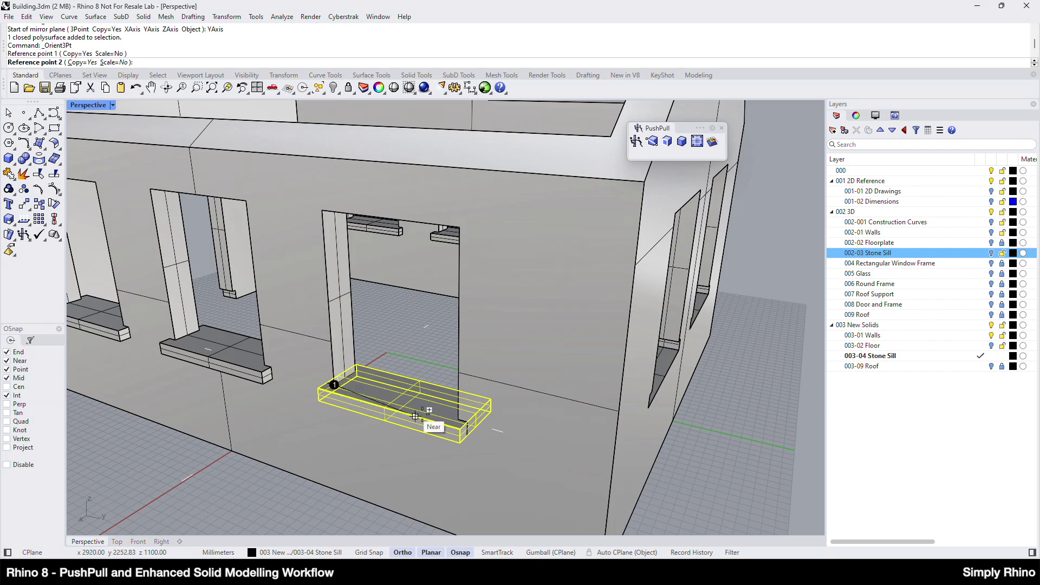
pyautogui.click(468, 423)
pyautogui.click(325, 393)
pyautogui.moveTo(325, 225); pyautogui.dragTo(533, 359, button='right')
pyautogui.scroll(3, 246, 363)
pyautogui.click(247, 361)
pyautogui.click(360, 308)
pyautogui.moveTo(360, 307); pyautogui.dragTo(295, 228, button='right')
pyautogui.click(296, 227)
pyautogui.press('Return')
# Step: Copy the oriented sill under the neighbouring side window
pyautogui.click(544, 379)
pyautogui.moveTo(545, 379); pyautogui.dragTo(445, 247, button='right')
pyautogui.click(437, 249)
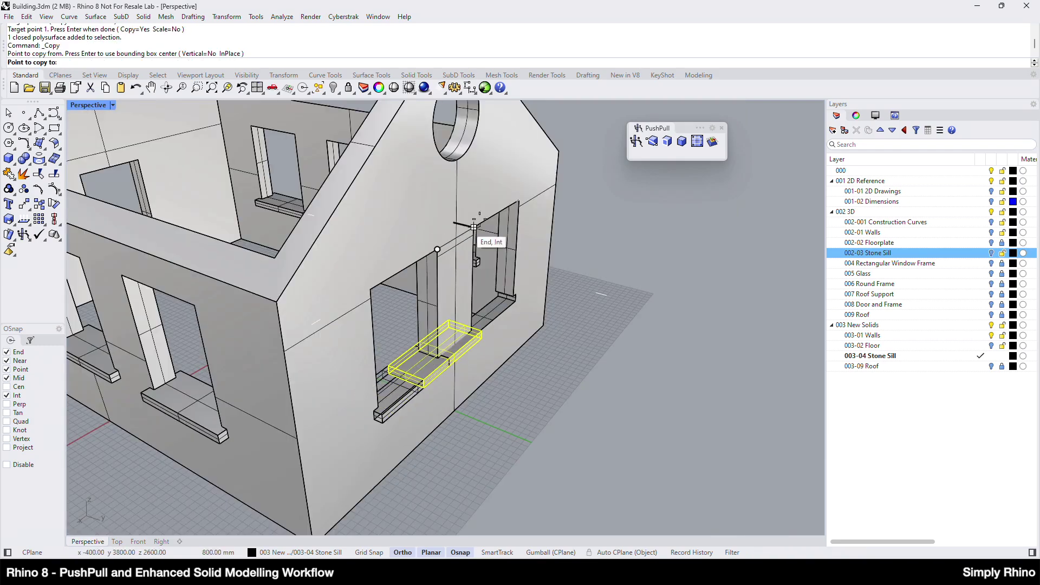
pyautogui.click(482, 221)
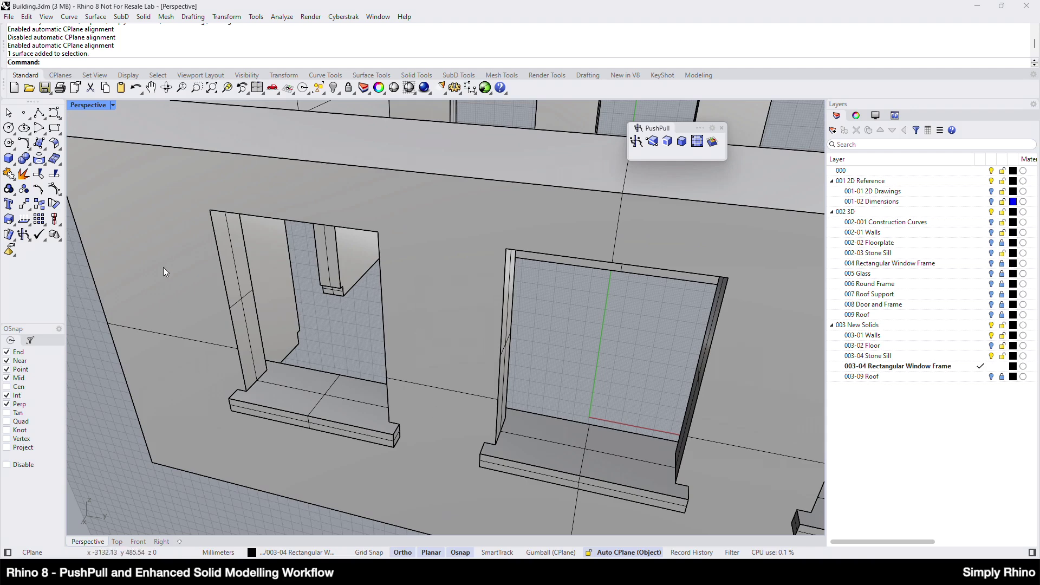
# Step: Draw a rectangle from the sill corner to the left opening's top corner, then hide the Walls layer
pyautogui.click(55, 128)
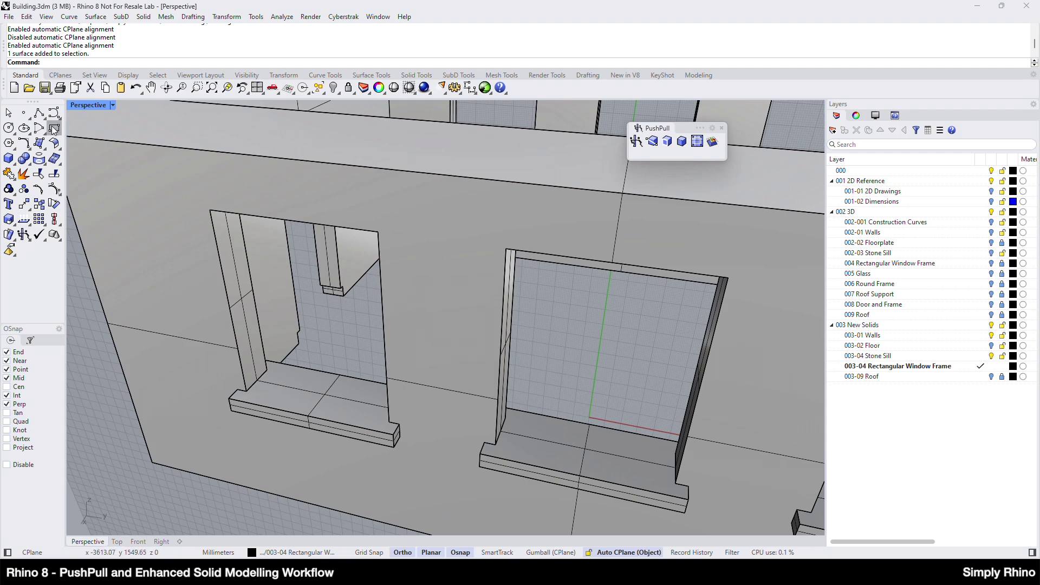
pyautogui.click(247, 391)
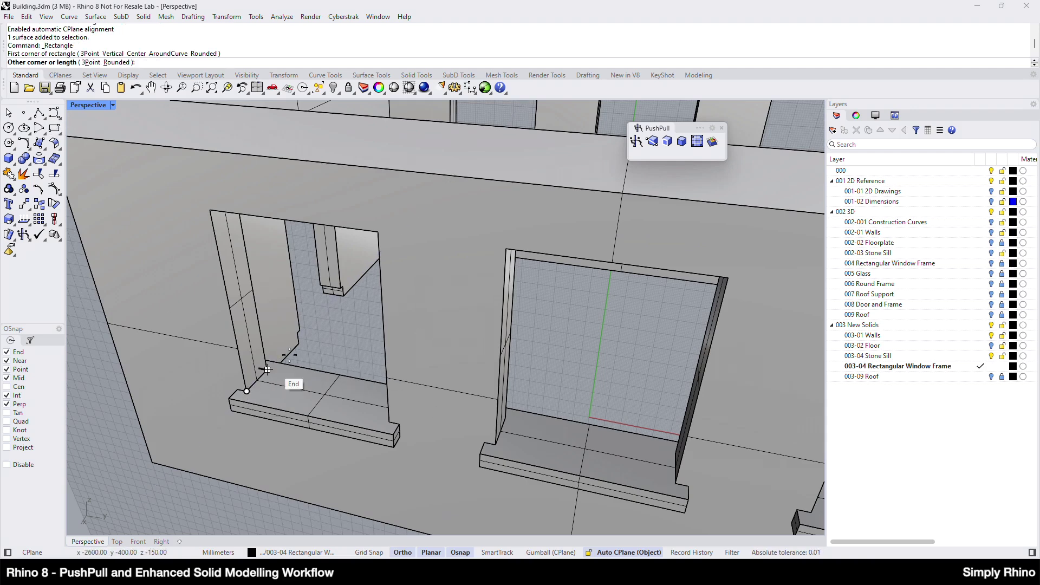
pyautogui.click(378, 232)
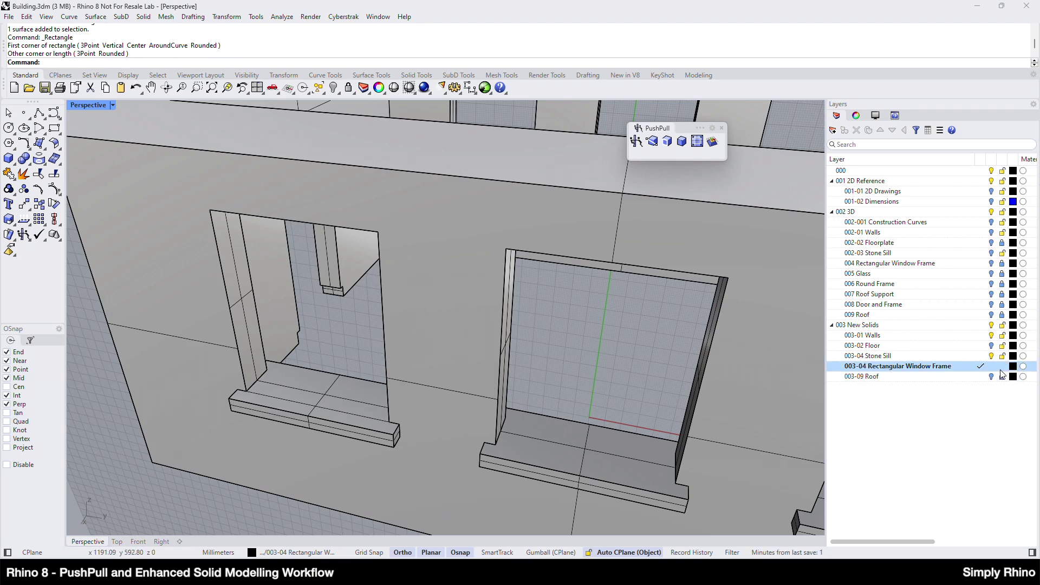
pyautogui.click(991, 335)
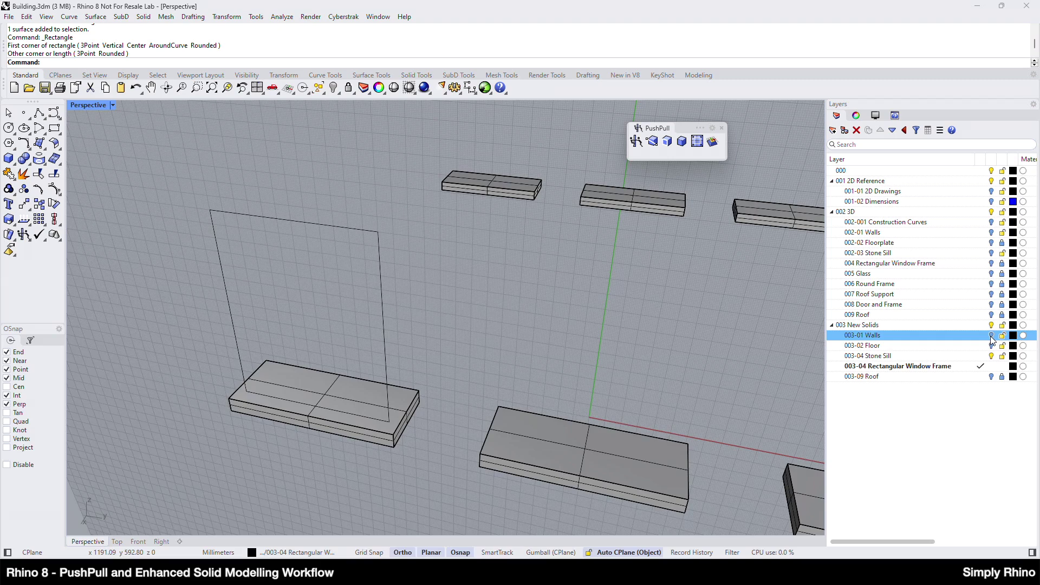
# Step: Extrude the rectangle -70 with the gumball into a solid panel
pyautogui.click(550, 552)
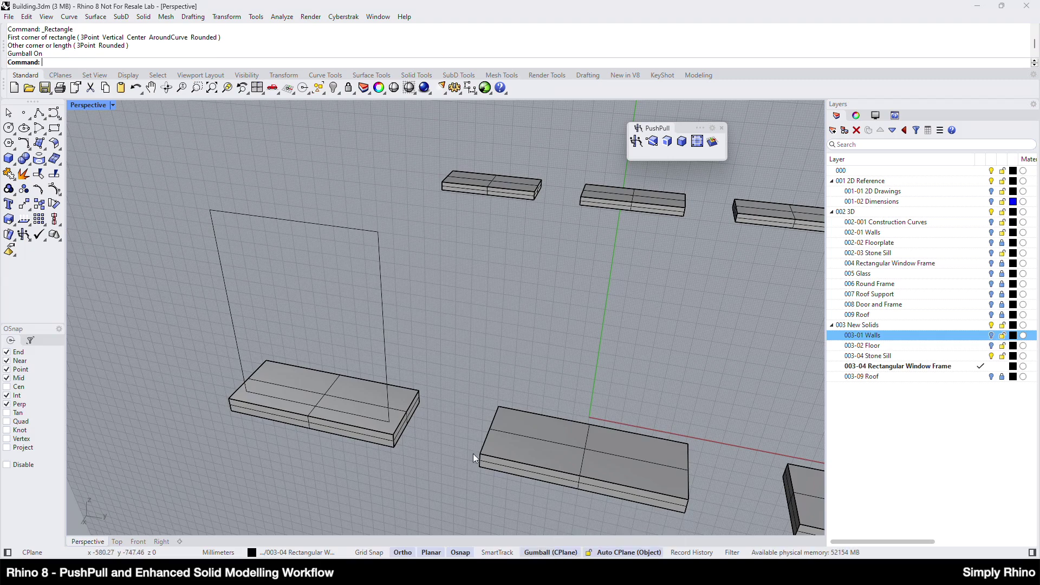
pyautogui.click(386, 356)
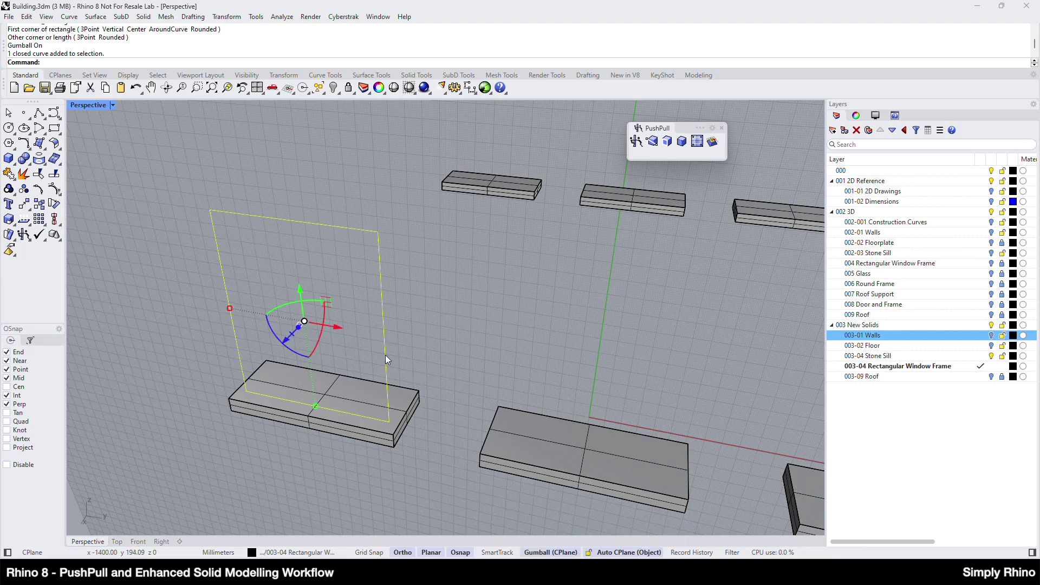
pyautogui.click(298, 328)
pyautogui.write('-70')
pyautogui.press('Return')
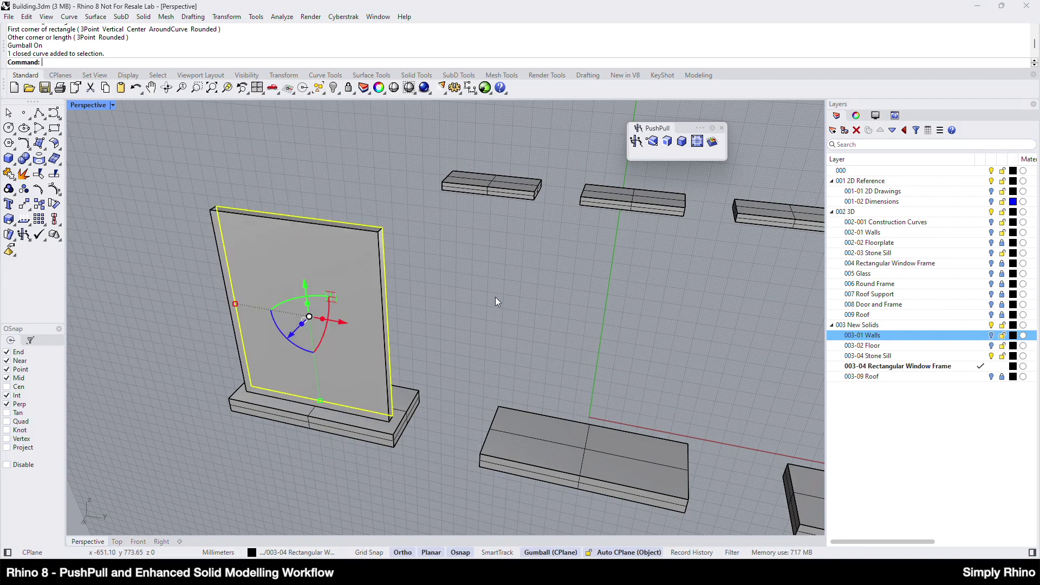
# Step: Offset the panel -60 with the gumball and show the Walls layer again
pyautogui.click(495, 297)
pyautogui.click(264, 357)
pyautogui.click(289, 339)
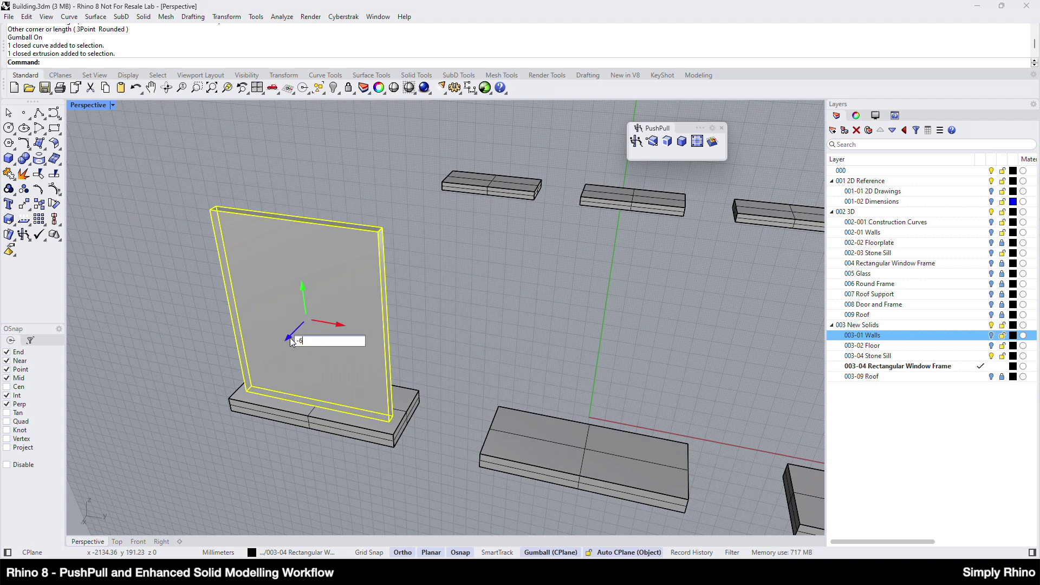
pyautogui.write('-60')
pyautogui.press('Return')
pyautogui.press('Escape')
pyautogui.click(991, 335)
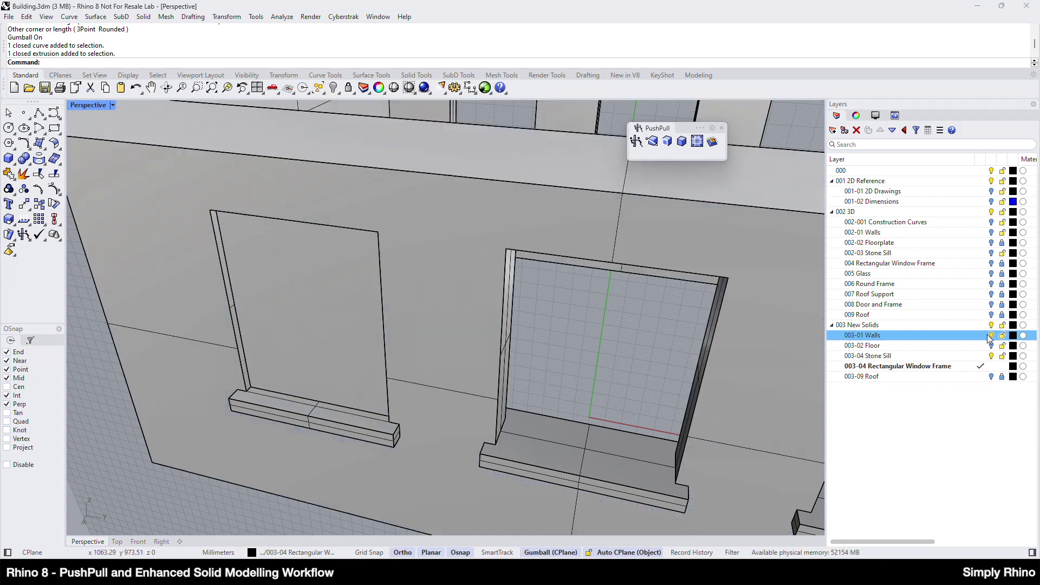
# Step: Inset the window panel's front face by 60
pyautogui.click(362, 416)
pyautogui.click(401, 446)
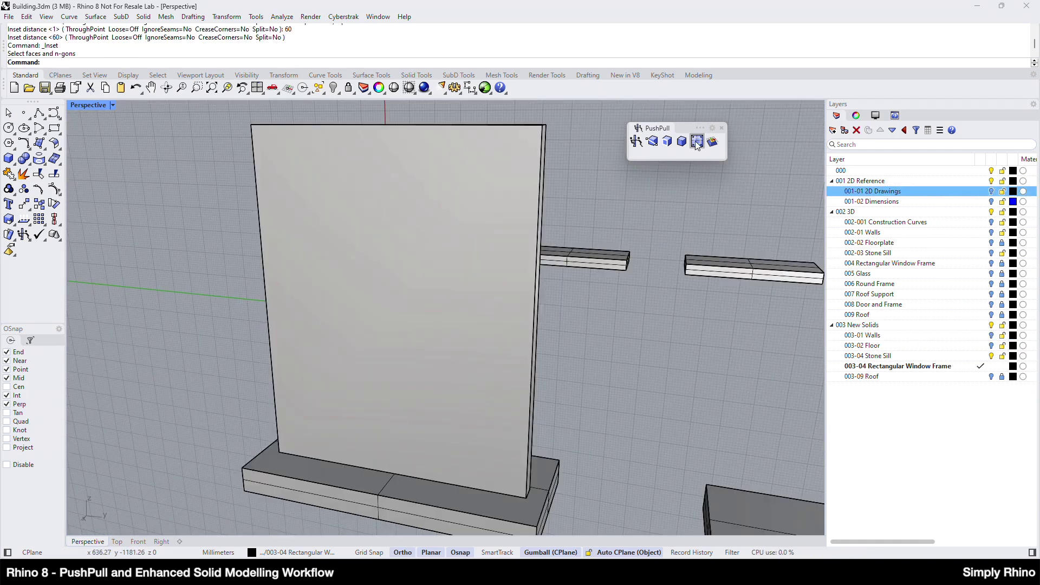
pyautogui.click(697, 142)
pyautogui.click(437, 302)
pyautogui.press('Return')
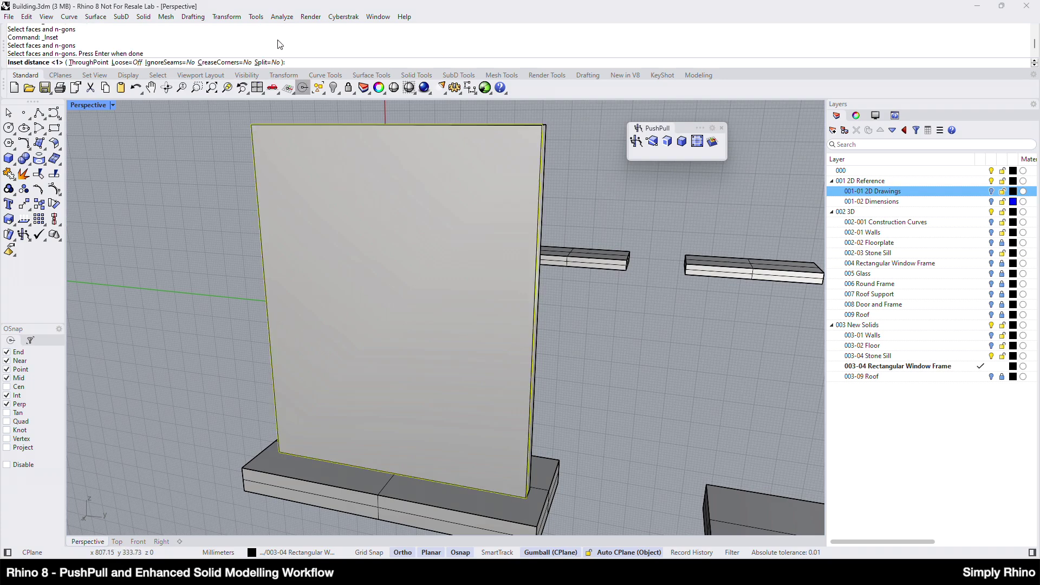
pyautogui.write('60')
pyautogui.press('Return')
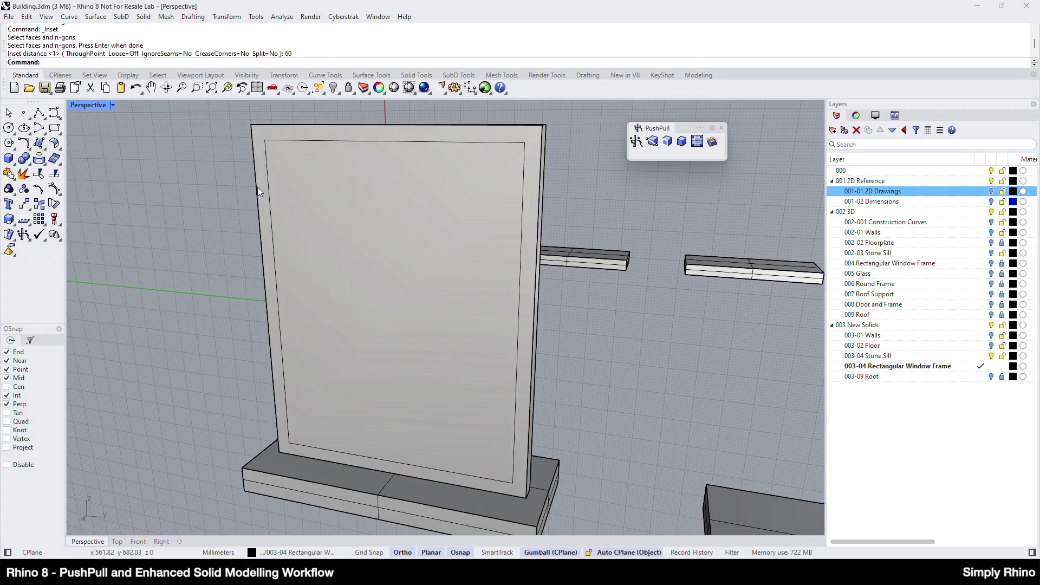
# Step: Start a second inset on the panel's other face after orbiting around
pyautogui.moveTo(258, 187); pyautogui.dragTo(431, 441, button='right')
pyautogui.press('Return')
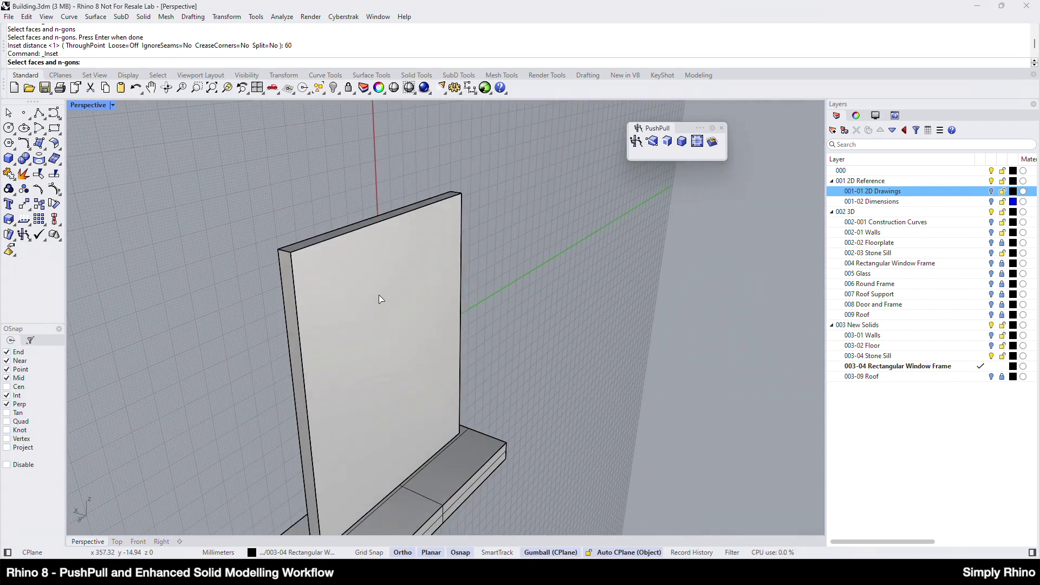
pyautogui.click(379, 298)
pyautogui.press('Return')
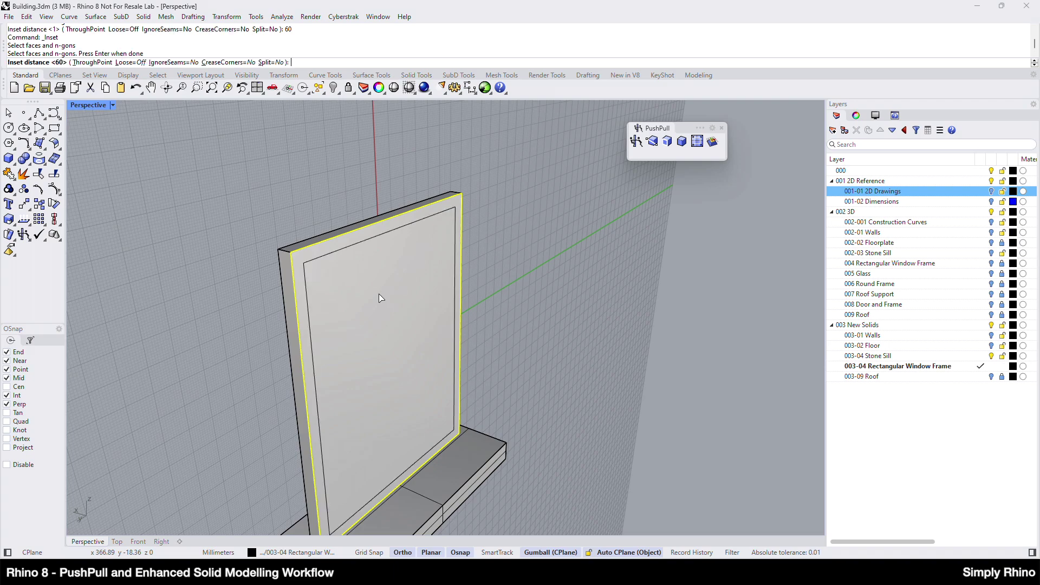
# Step: Accept the 60 inset, then push-pull the inner inset face back to recess it
pyautogui.press('Return')
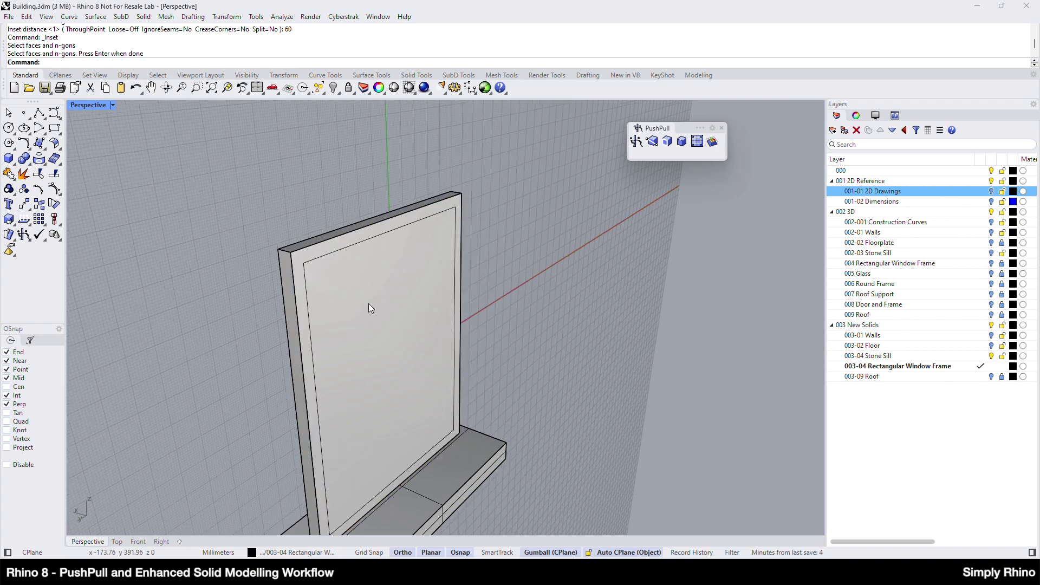
pyautogui.moveTo(368, 304); pyautogui.dragTo(304, 282, button='right')
pyautogui.click(636, 142)
pyautogui.click(383, 301)
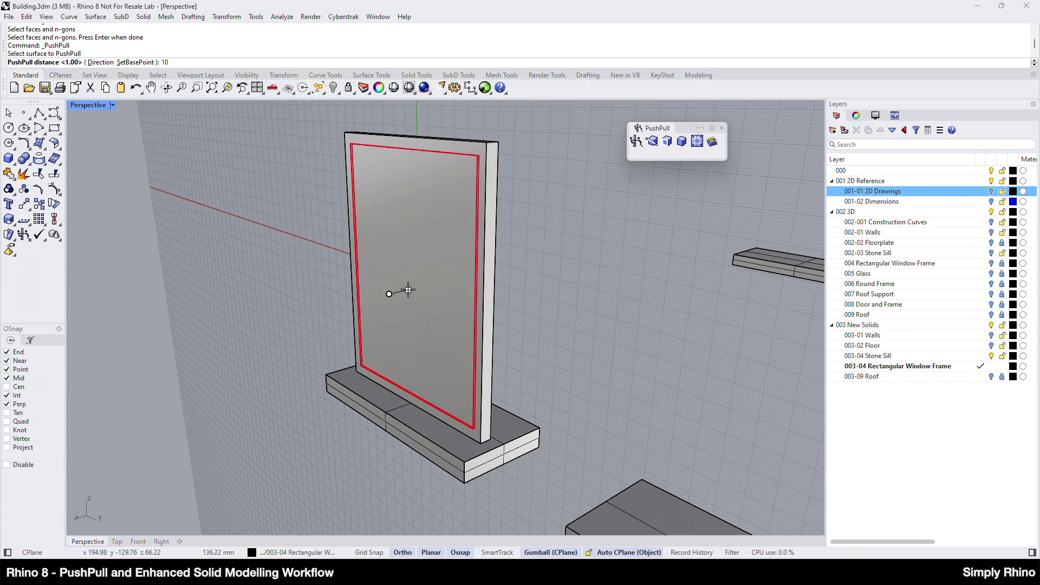
pyautogui.click(402, 290)
pyautogui.moveTo(560, 340); pyautogui.dragTo(416, 364, button='right')
pyautogui.press('Return')
pyautogui.click(458, 326)
pyautogui.click(455, 325)
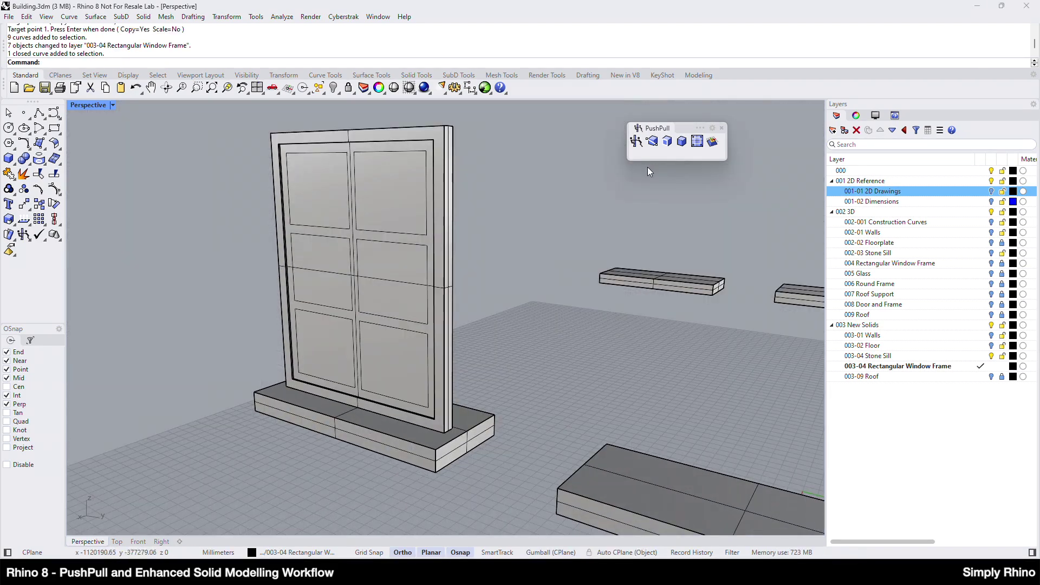
# Step: Push the top-left, top-right and middle-left panes through the panel
pyautogui.press('Return')
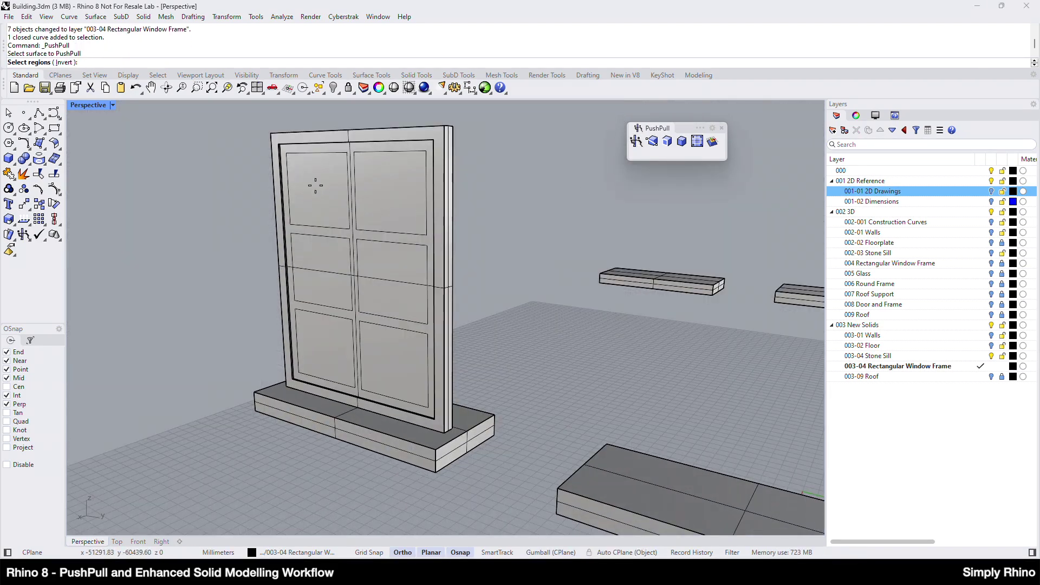
pyautogui.click(325, 179)
pyautogui.click(378, 183)
pyautogui.press('Return')
pyautogui.click(403, 201)
pyautogui.click(406, 205)
pyautogui.press('Return')
pyautogui.click(321, 250)
pyautogui.press('Return')
# Step: Push the middle-right, lower-left and lower-right panes through, completing six openings
pyautogui.click(401, 193)
pyautogui.press('Return')
pyautogui.click(407, 256)
pyautogui.press('Return')
pyautogui.click(525, 234)
pyautogui.press('Return')
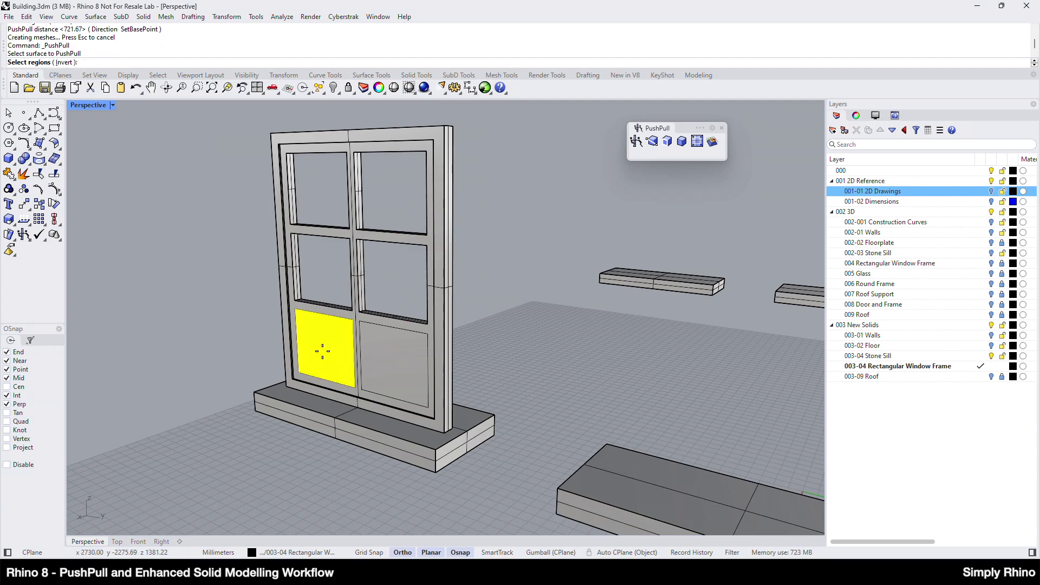
pyautogui.click(322, 352)
pyautogui.press('Return')
pyautogui.click(491, 328)
pyautogui.press('Return')
pyautogui.click(393, 363)
pyautogui.press('Return')
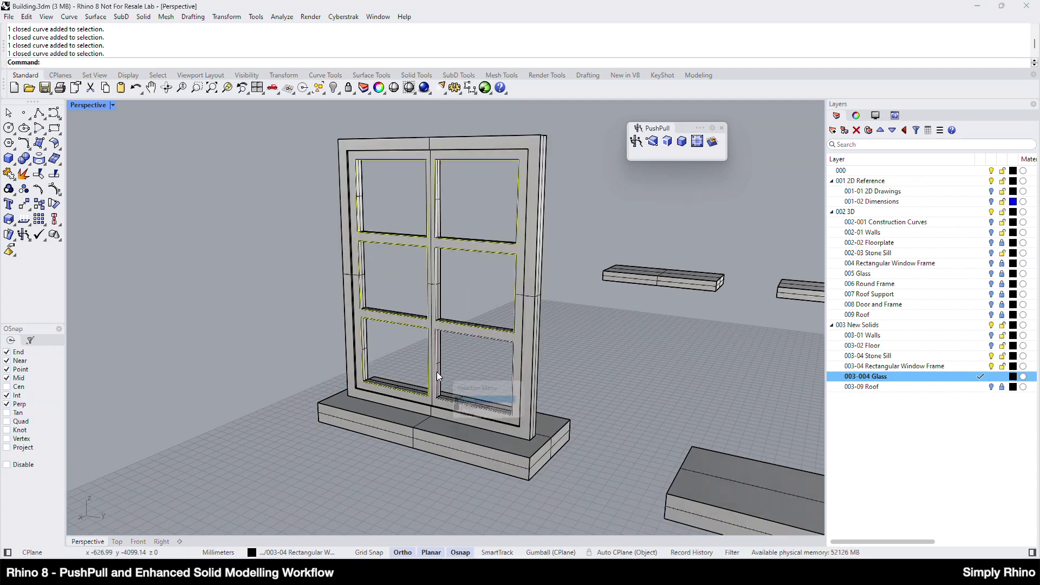
# Step: Extrude the pane outline curves -6 with the Gumball to form 6 mm glass panels
pyautogui.click(436, 371)
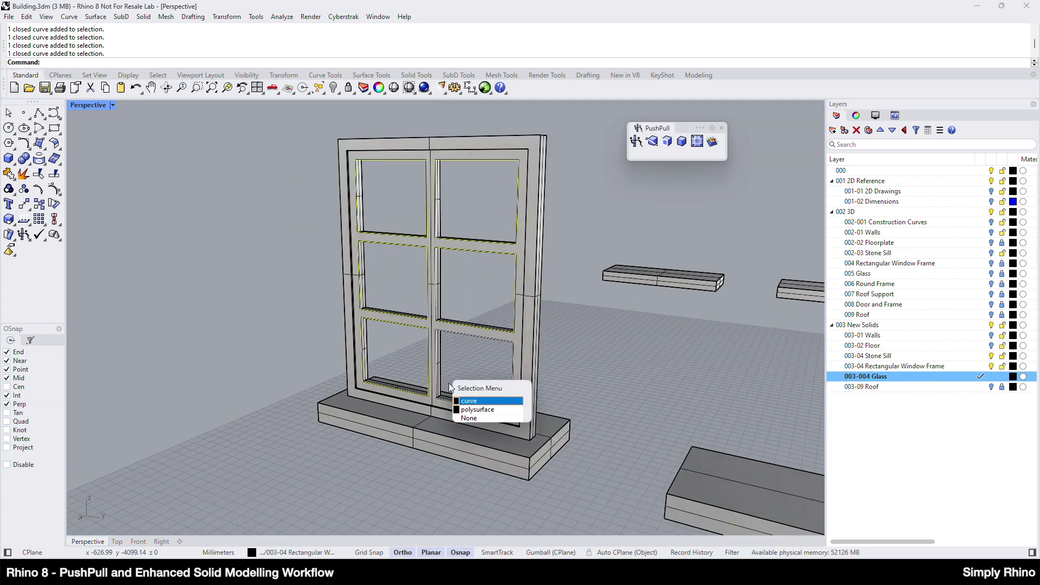
pyautogui.click(466, 402)
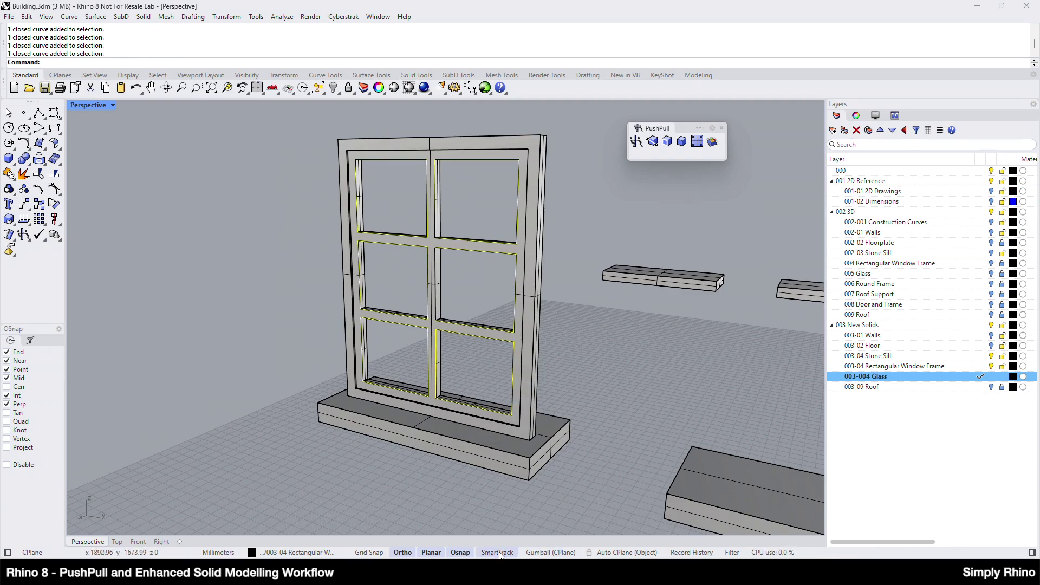
pyautogui.click(550, 552)
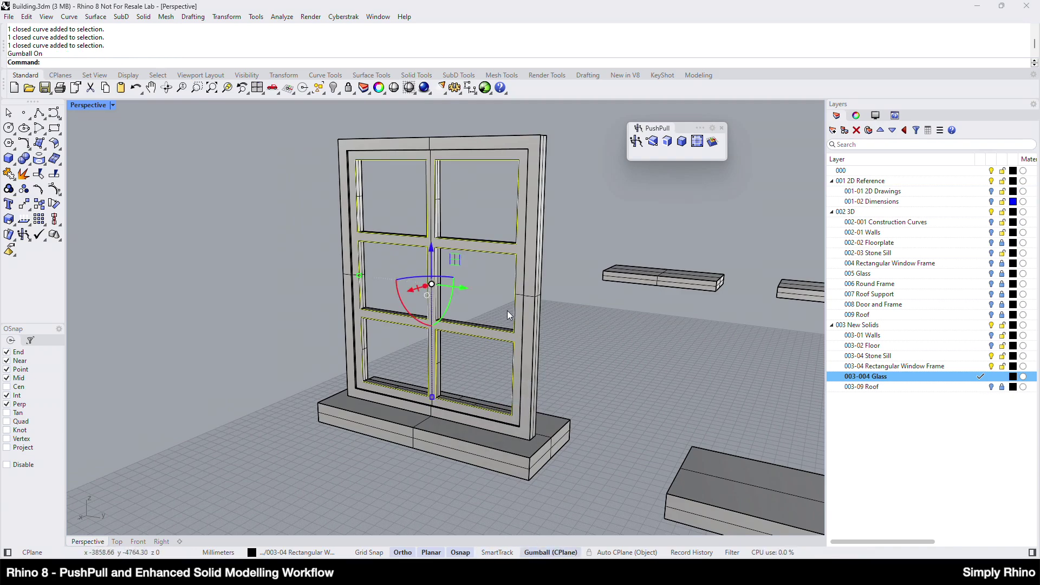
pyautogui.moveTo(511, 314); pyautogui.dragTo(420, 303, button='right')
pyautogui.scroll(5, 420, 303)
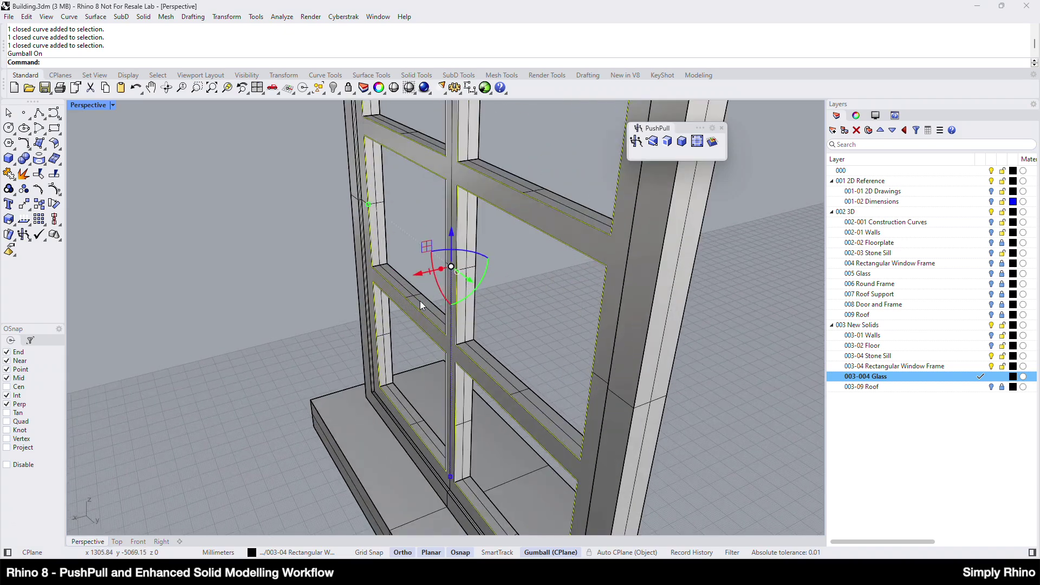
pyautogui.click(440, 268)
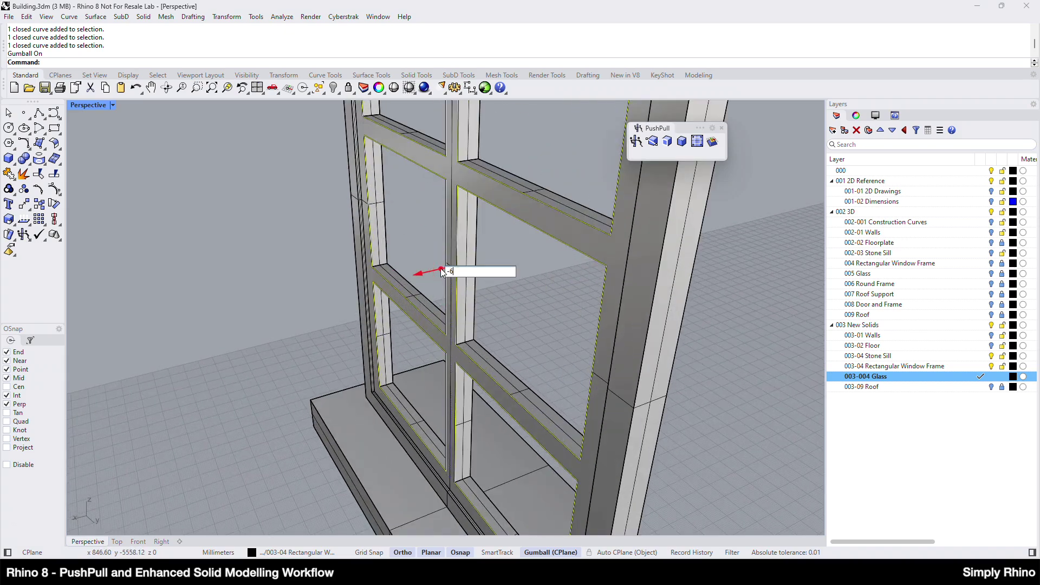
pyautogui.write('-6')
pyautogui.press('Return')
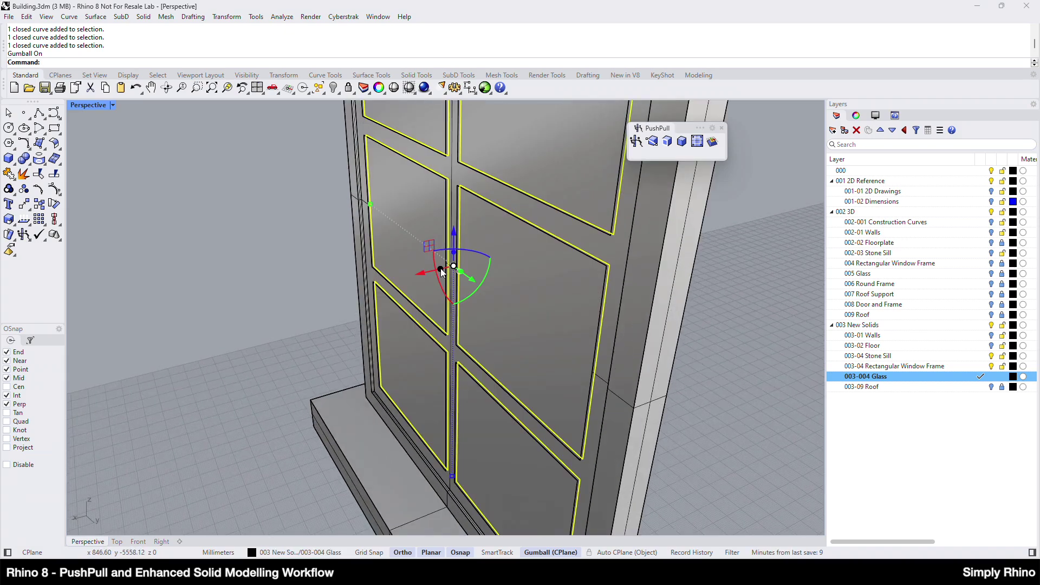
pyautogui.press('Escape')
# Step: Select all six new glass panels in the window frame
pyautogui.scroll(-5, 480, 307)
pyautogui.moveTo(480, 306); pyautogui.dragTo(564, 218, button='right')
pyautogui.scroll(3, 563, 218)
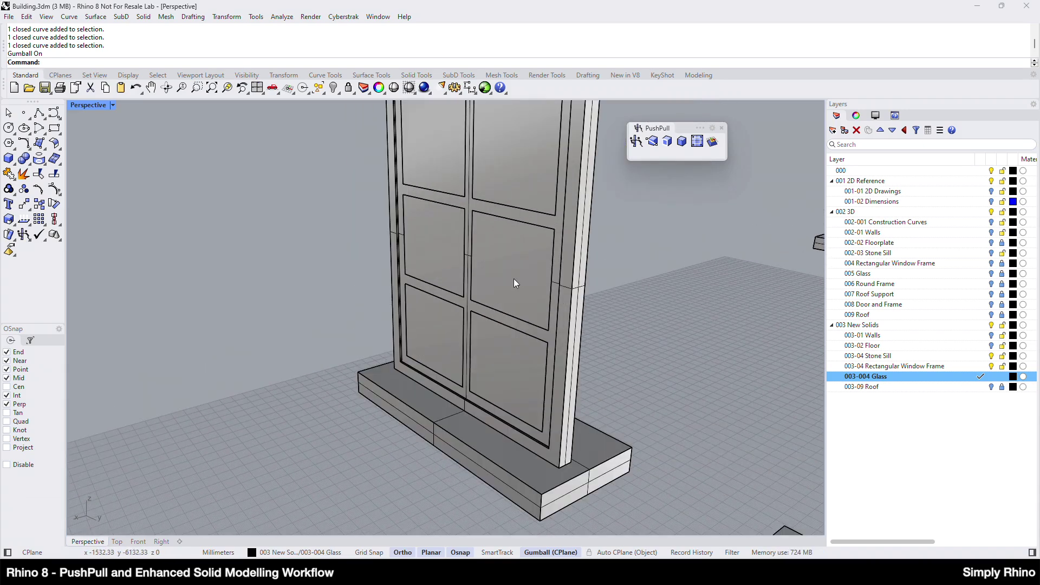
pyautogui.click(512, 277)
pyautogui.keyDown('shift'); pyautogui.click(509, 371); pyautogui.keyUp('shift')
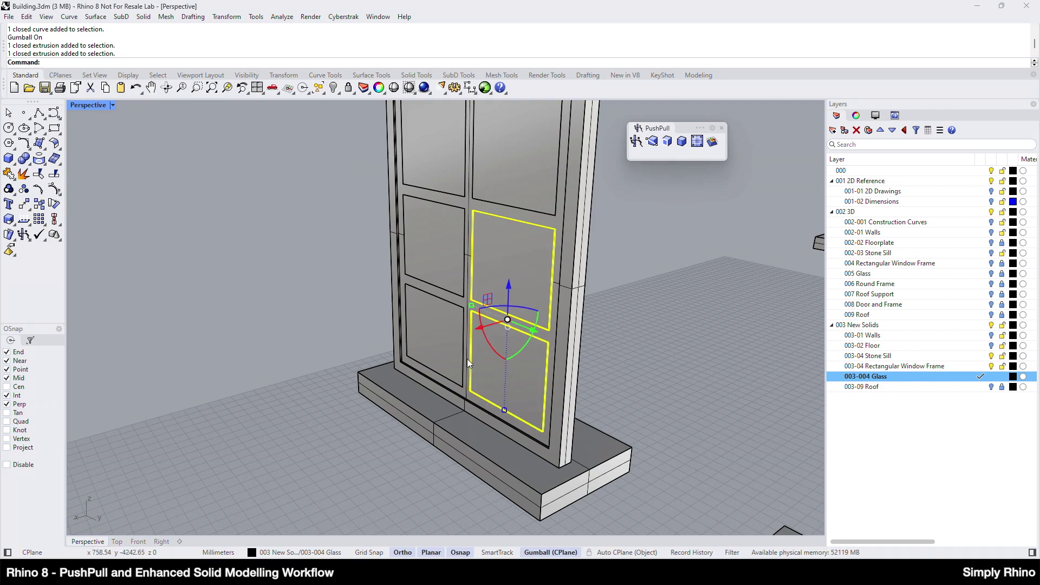
pyautogui.keyDown('shift'); pyautogui.click(440, 341); pyautogui.keyUp('shift')
pyautogui.keyDown('shift'); pyautogui.click(444, 253); pyautogui.keyUp('shift')
pyautogui.keyDown('shift'); pyautogui.click(438, 142); pyautogui.keyUp('shift')
pyautogui.keyDown('shift'); pyautogui.click(524, 190); pyautogui.keyUp('shift')
pyautogui.scroll(-3, 664, 390)
pyautogui.moveTo(664, 390); pyautogui.dragTo(667, 349, button='right')
pyautogui.scroll(3, 667, 366)
pyautogui.scroll(2, 667, 366)
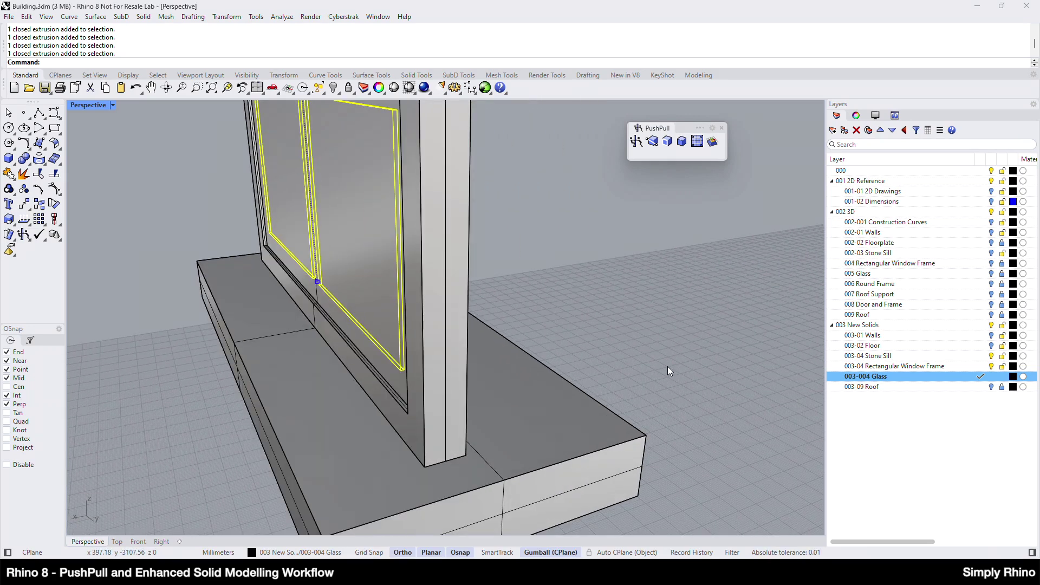
# Step: Move the six glass panes from a corner to the frame's midpoint, centring them in its depth
pyautogui.click(558, 552)
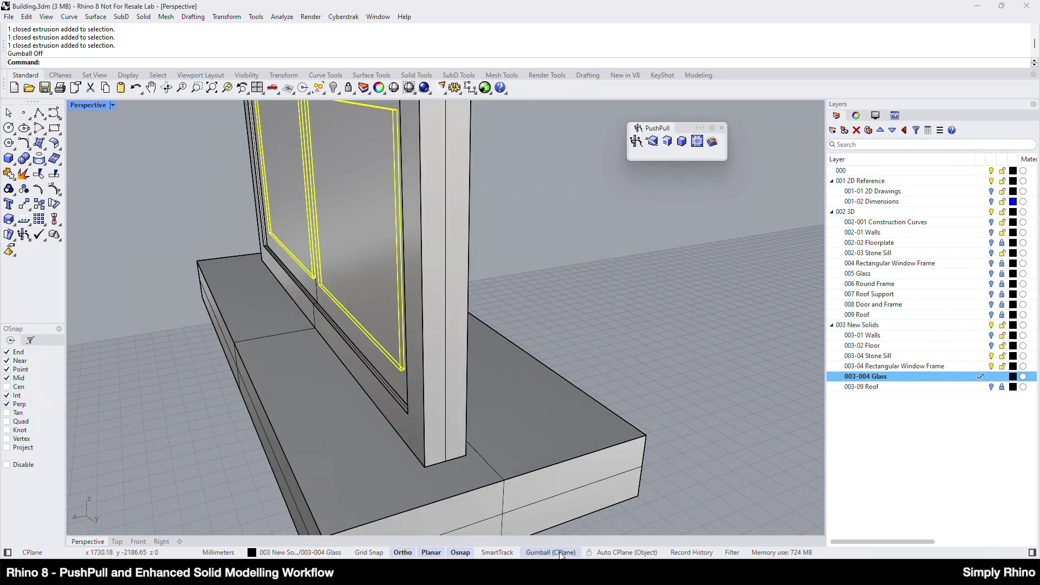
pyautogui.click(227, 18)
pyautogui.click(238, 31)
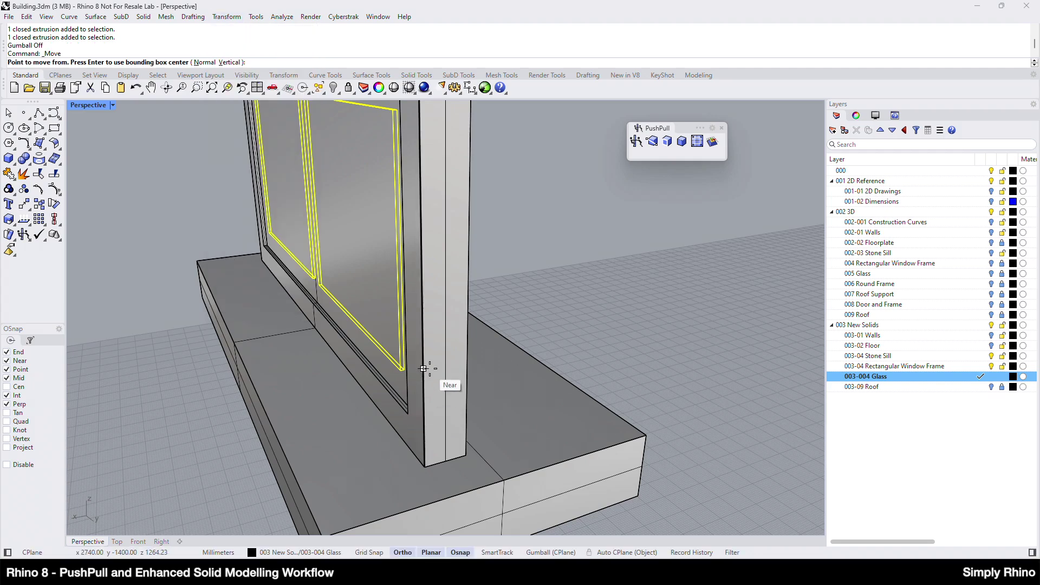
pyautogui.scroll(5, 423, 369)
pyautogui.click(272, 373)
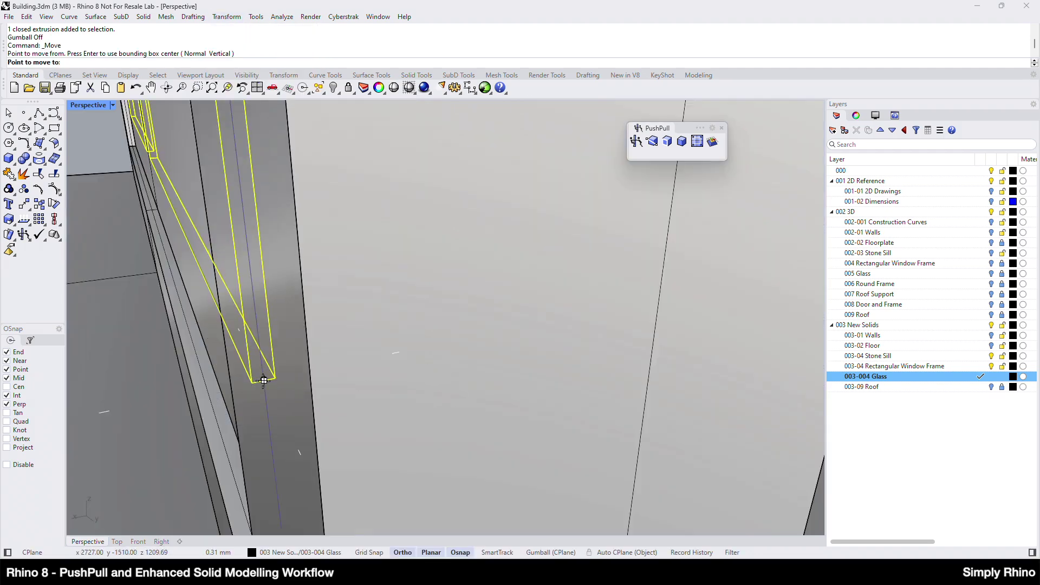
pyautogui.scroll(-5, 263, 380)
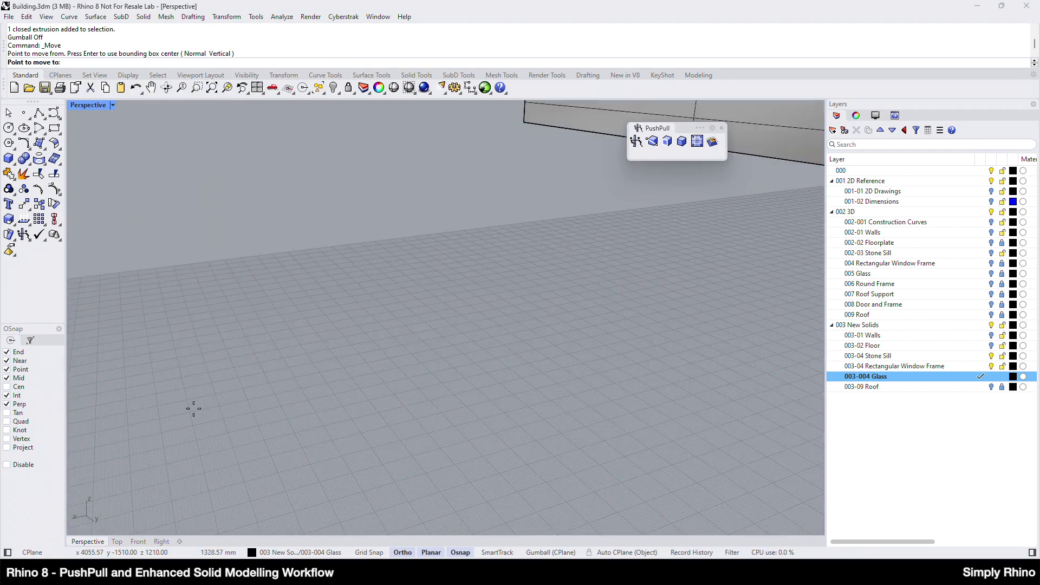
pyautogui.scroll(-5, 494, 267)
pyautogui.scroll(8, 713, 213)
pyautogui.scroll(-5, 384, 314)
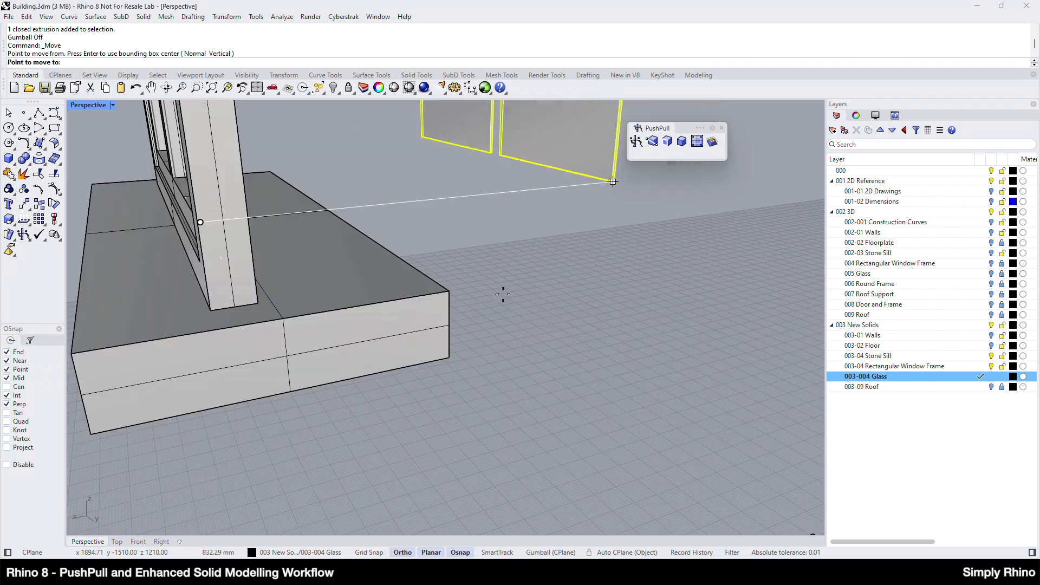
pyautogui.click(234, 305)
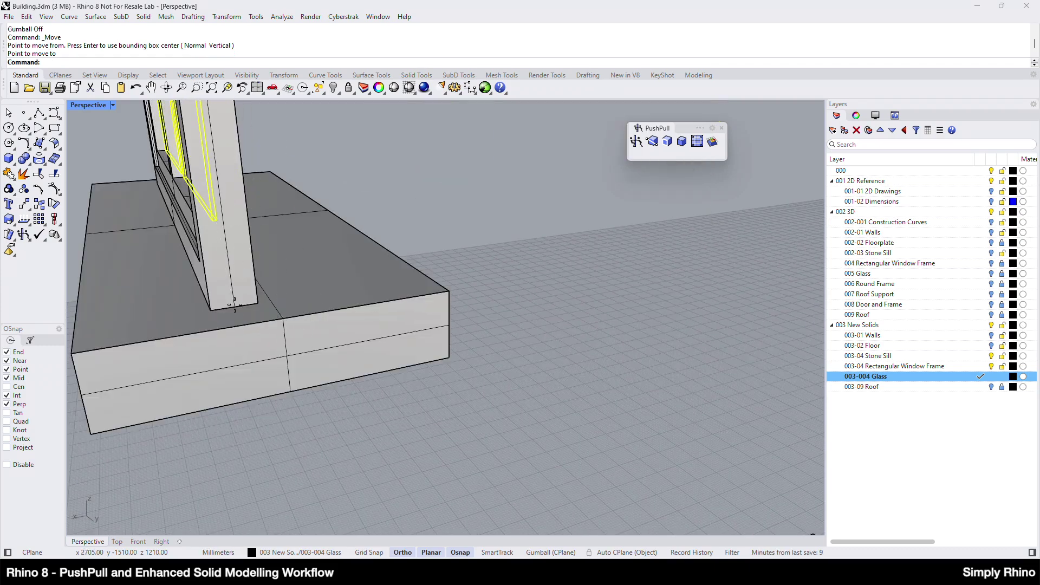
pyautogui.scroll(-5, 397, 421)
pyautogui.click(495, 339)
pyautogui.moveTo(495, 339); pyautogui.dragTo(600, 169, button='right')
pyautogui.scroll(5, 606, 184)
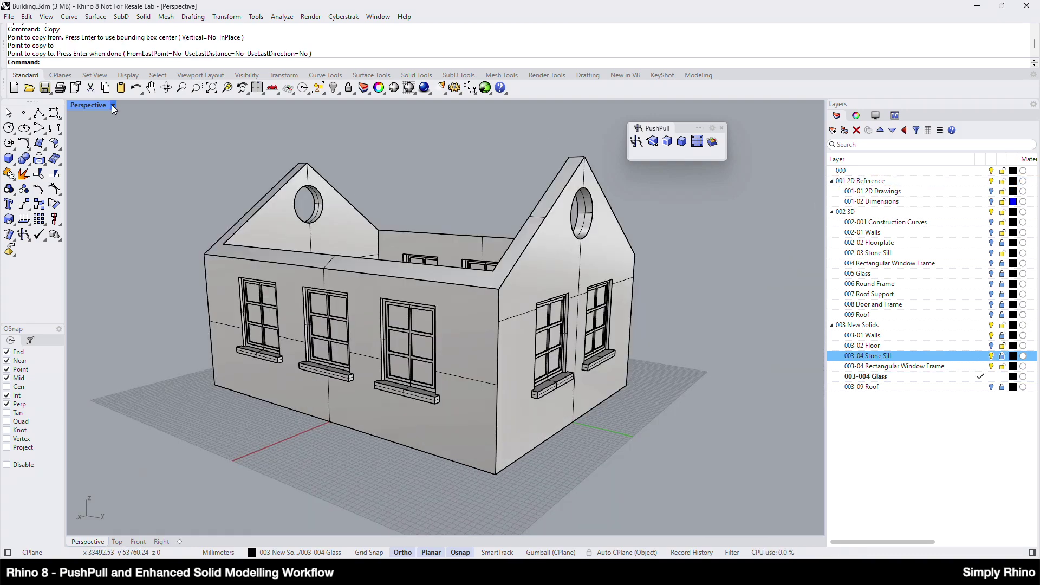
# Step: Switch the Perspective viewport to Monochrome display mode
pyautogui.click(112, 105)
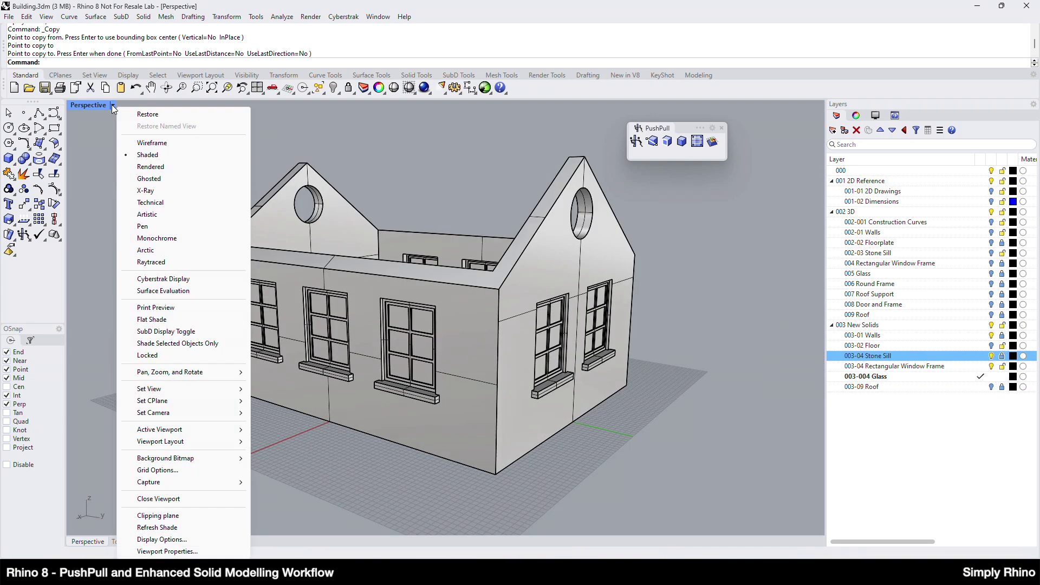
pyautogui.click(147, 239)
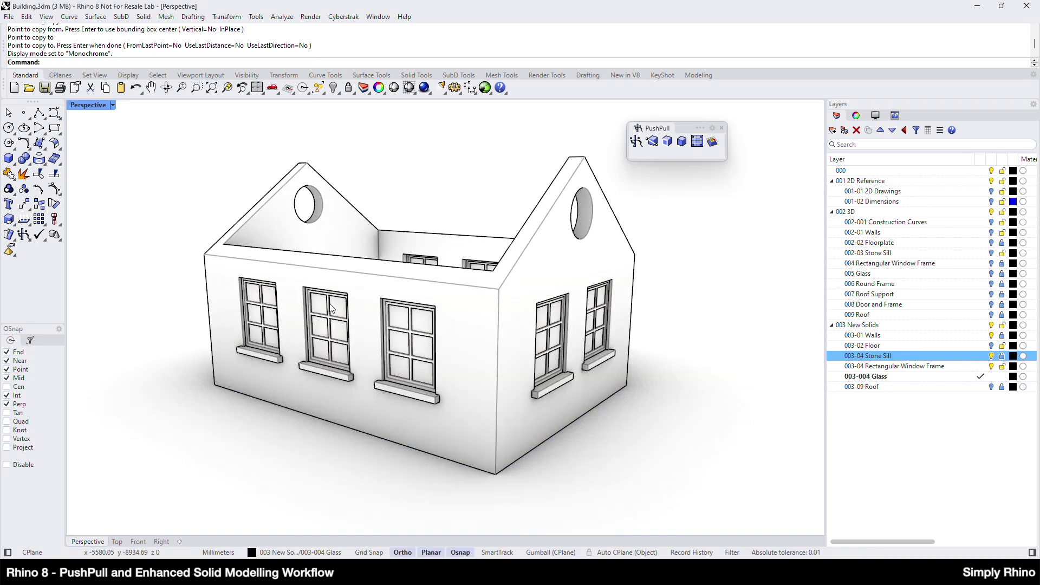
# Step: Select all objects on the 003-004 Glass layer and assign them a new Glass material
pyautogui.rightClick(892, 379)
pyautogui.click(954, 381)
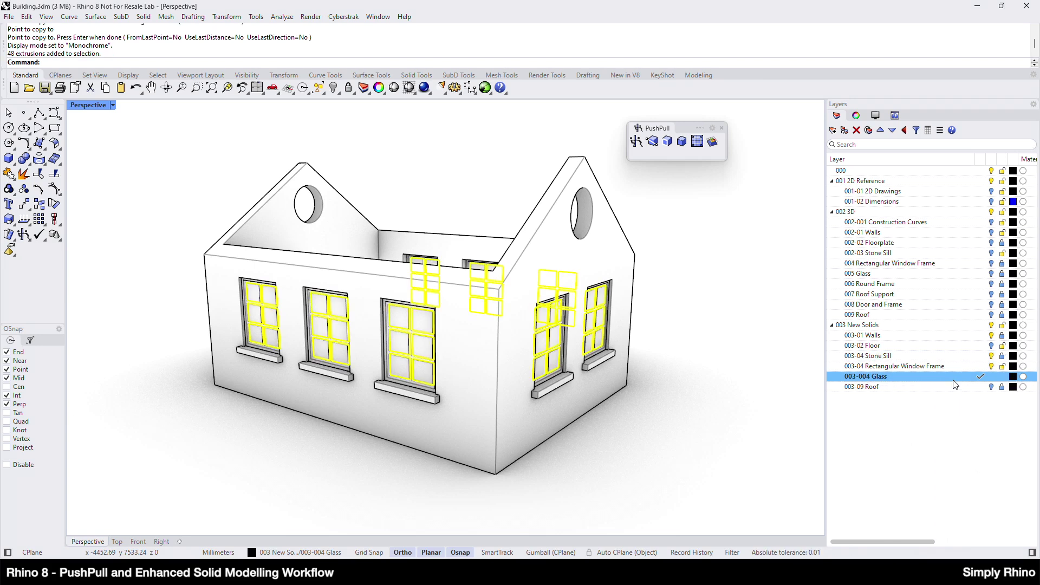
pyautogui.click(836, 115)
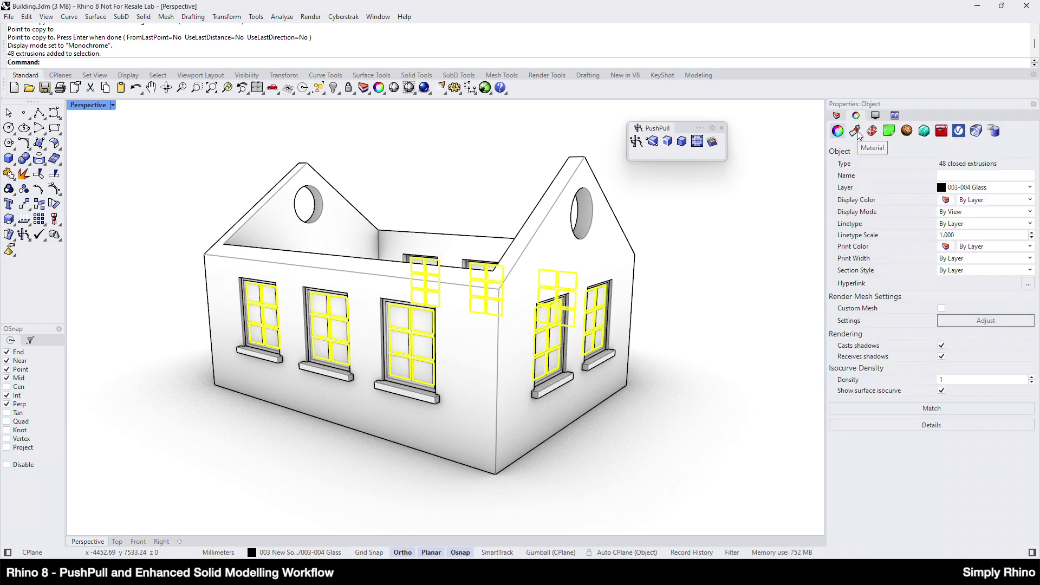
pyautogui.click(856, 131)
pyautogui.click(838, 197)
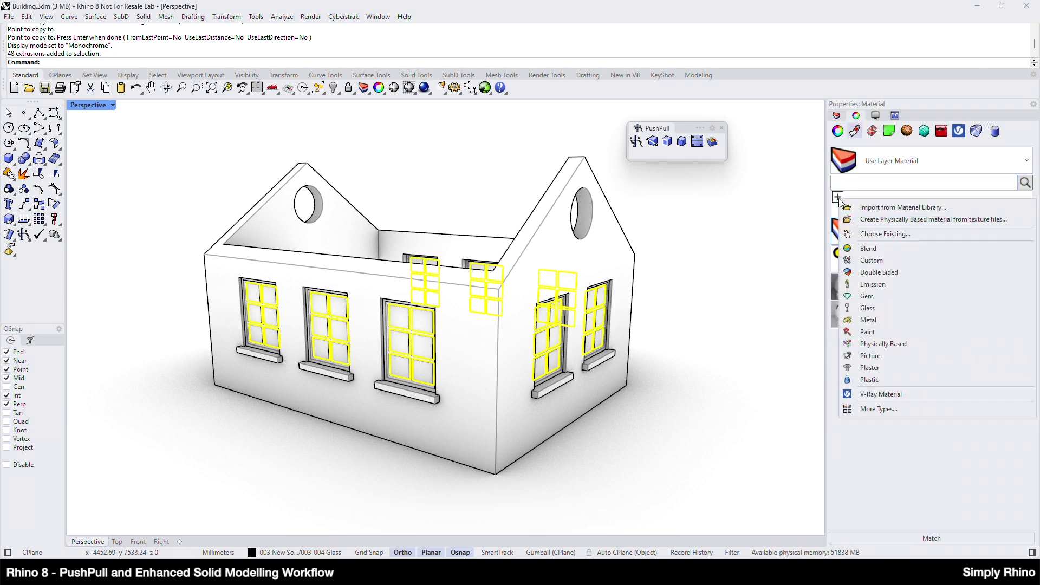
pyautogui.click(869, 307)
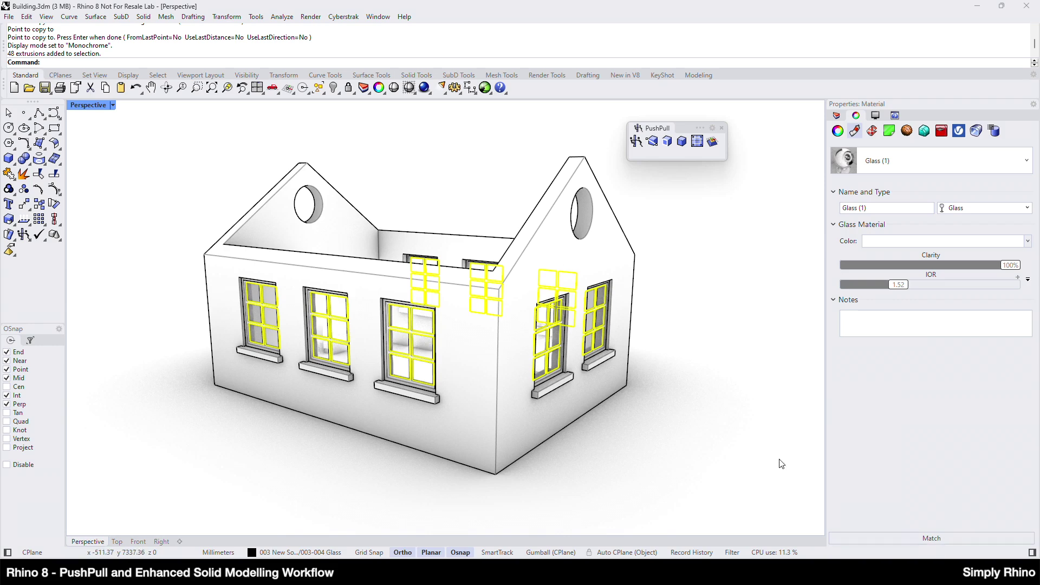
pyautogui.press('Escape')
pyautogui.moveTo(486, 421)
pyautogui.mouseDown(button='right')
pyautogui.moveTo(515, 418)
pyautogui.moveTo(463, 414)
pyautogui.moveTo(471, 418)
pyautogui.mouseUp(button='right')
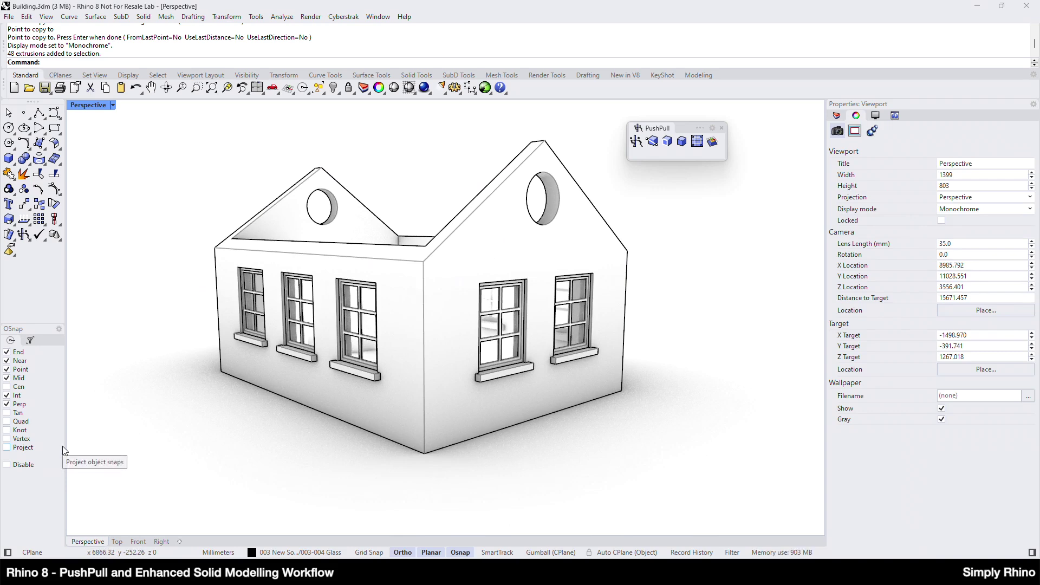
# Step: Switch the Perspective view to Arctic display and orbit up to look into the house
pyautogui.click(113, 106)
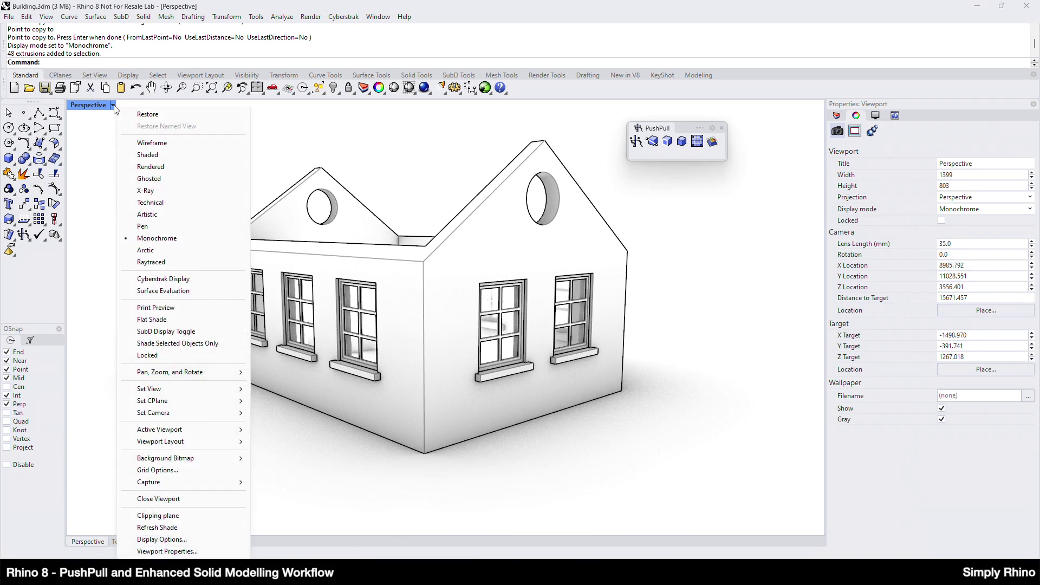
pyautogui.click(152, 251)
pyautogui.moveTo(539, 413)
pyautogui.mouseDown(button='right')
pyautogui.moveTo(537, 365)
pyautogui.moveTo(541, 408)
pyautogui.moveTo(471, 355)
pyautogui.mouseUp(button='right')
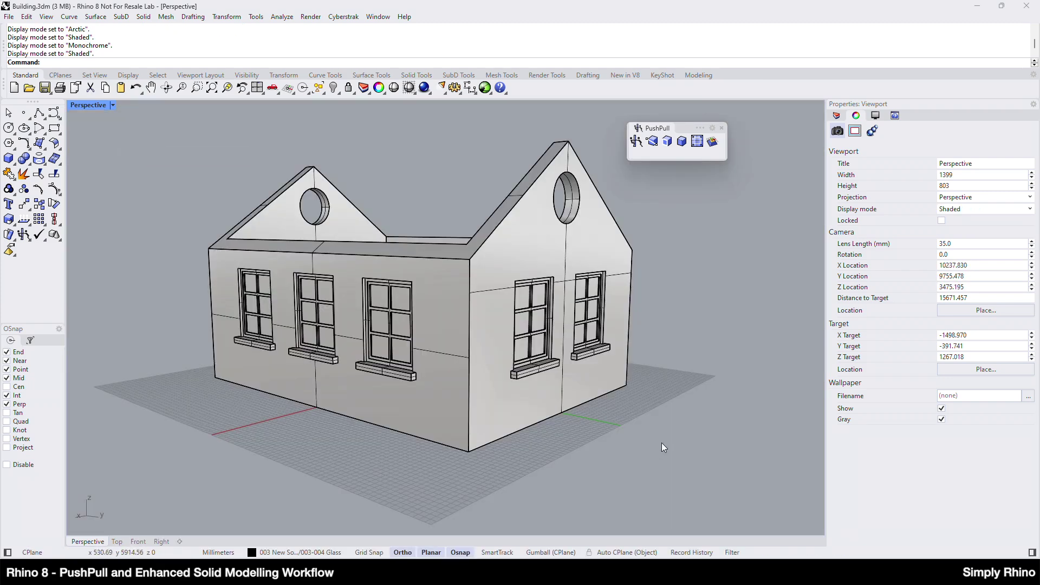
pyautogui.moveTo(643, 410); pyautogui.dragTo(583, 210, button='right')
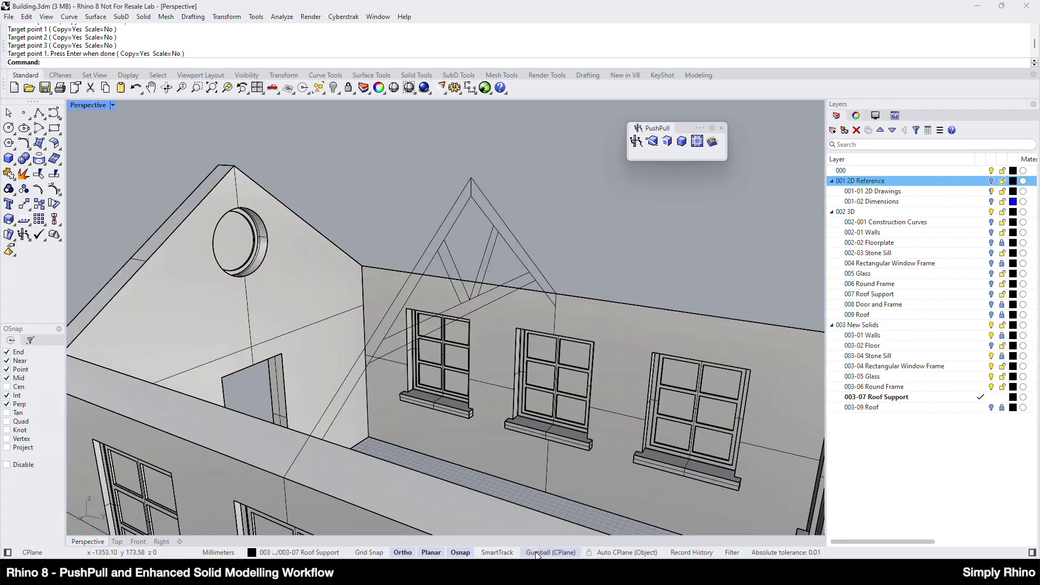
# Step: With Gumball on, select the two rafter and two strut roof-support curves
pyautogui.click(538, 552)
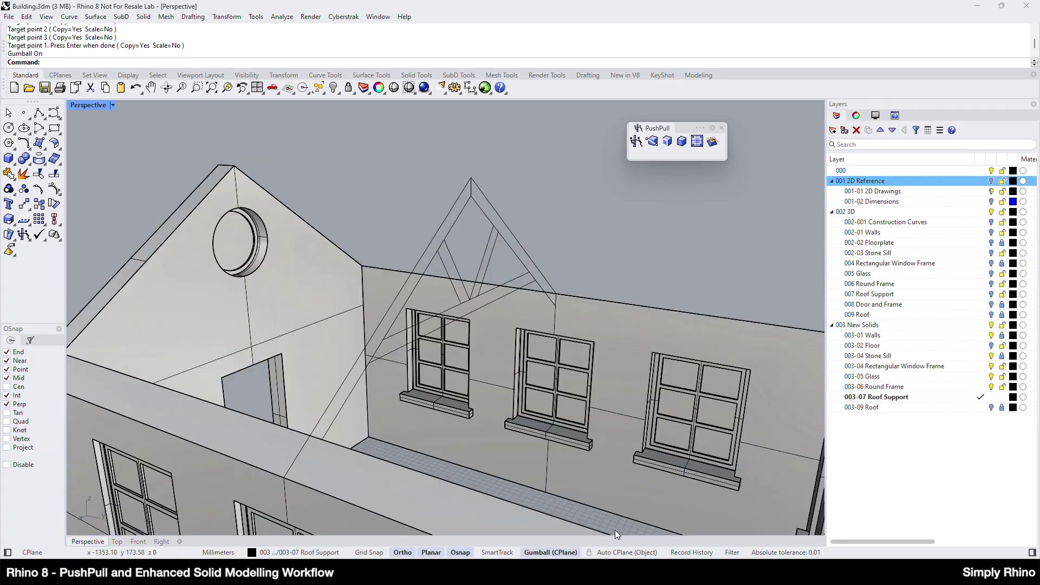
pyautogui.click(456, 219)
pyautogui.keyDown('shift'); pyautogui.click(486, 215); pyautogui.keyUp('shift')
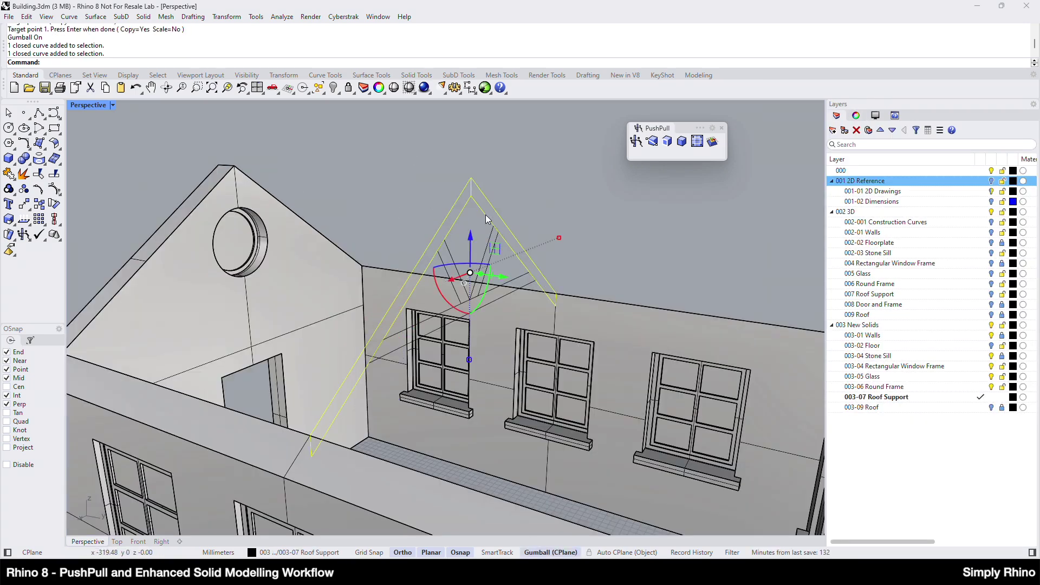
pyautogui.keyDown('shift'); pyautogui.click(492, 238); pyautogui.keyUp('shift')
pyautogui.keyDown('shift'); pyautogui.click(444, 257); pyautogui.keyUp('shift')
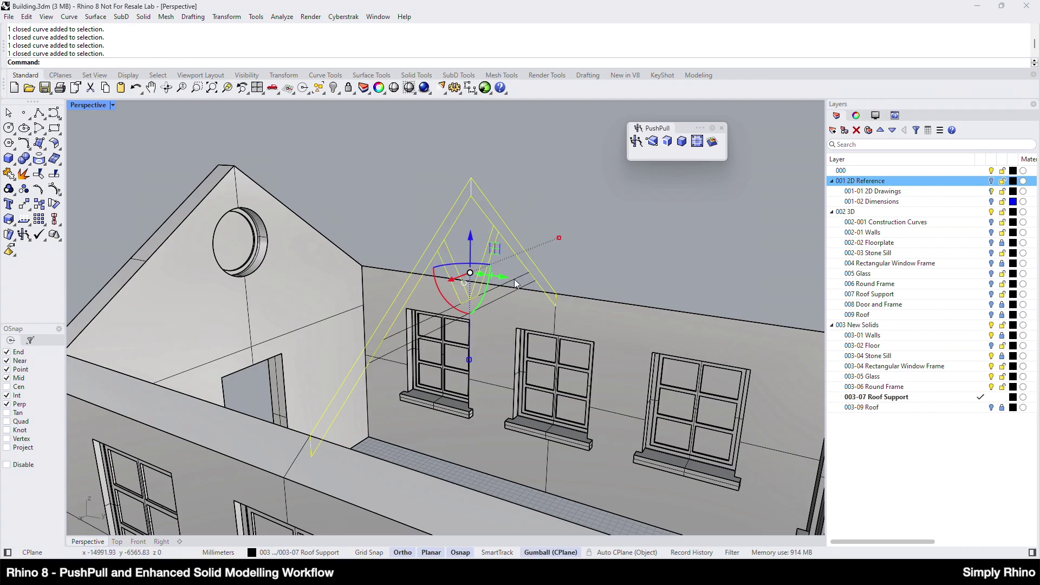
pyautogui.moveTo(404, 340); pyautogui.dragTo(430, 346, button='right')
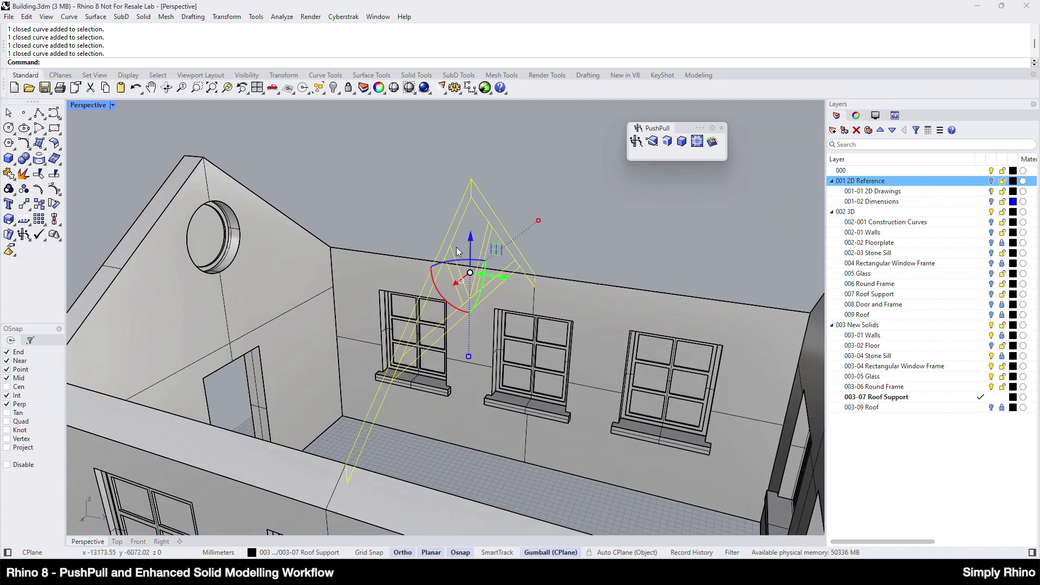
pyautogui.scroll(3, 431, 320)
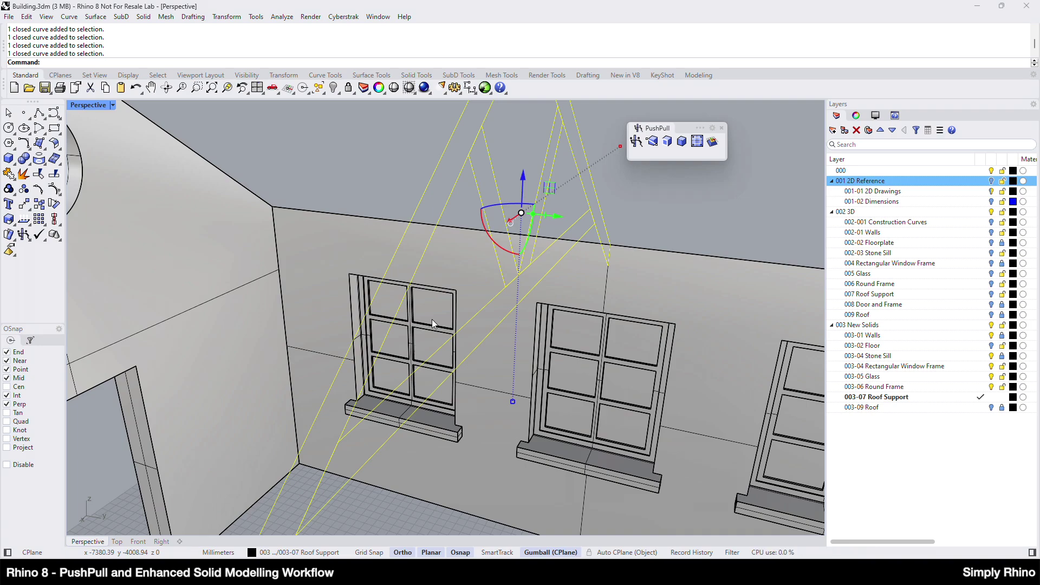
pyautogui.moveTo(431, 324); pyautogui.dragTo(432, 340, button='right')
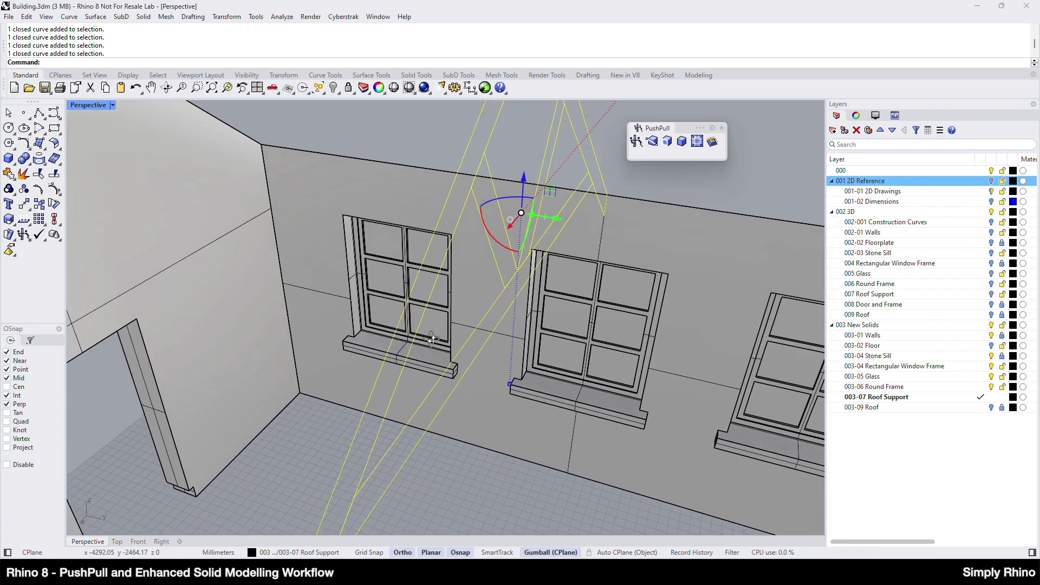
pyautogui.moveTo(535, 277); pyautogui.dragTo(572, 265, button='right')
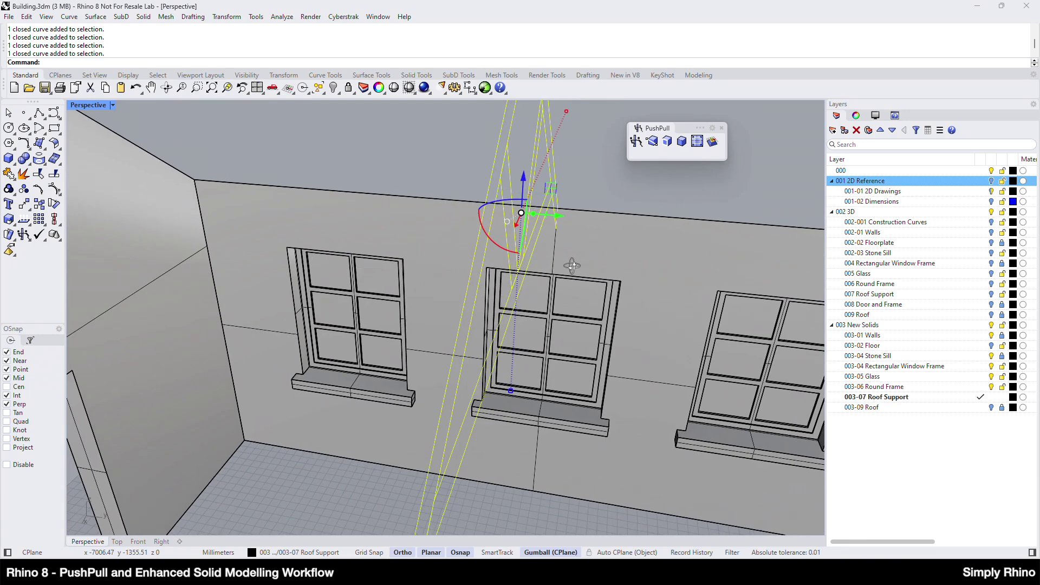
# Step: Extrude the selected truss curves 6 to both sides into a solid truss
pyautogui.keyDown('shift'); pyautogui.click(533, 215); pyautogui.keyUp('shift')
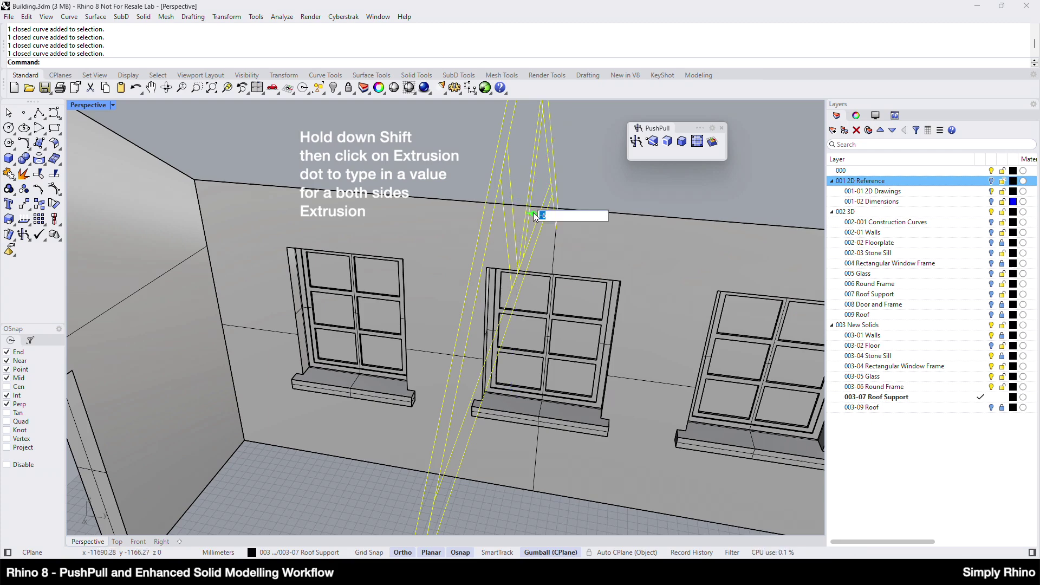
pyautogui.write('6')
pyautogui.press('Return')
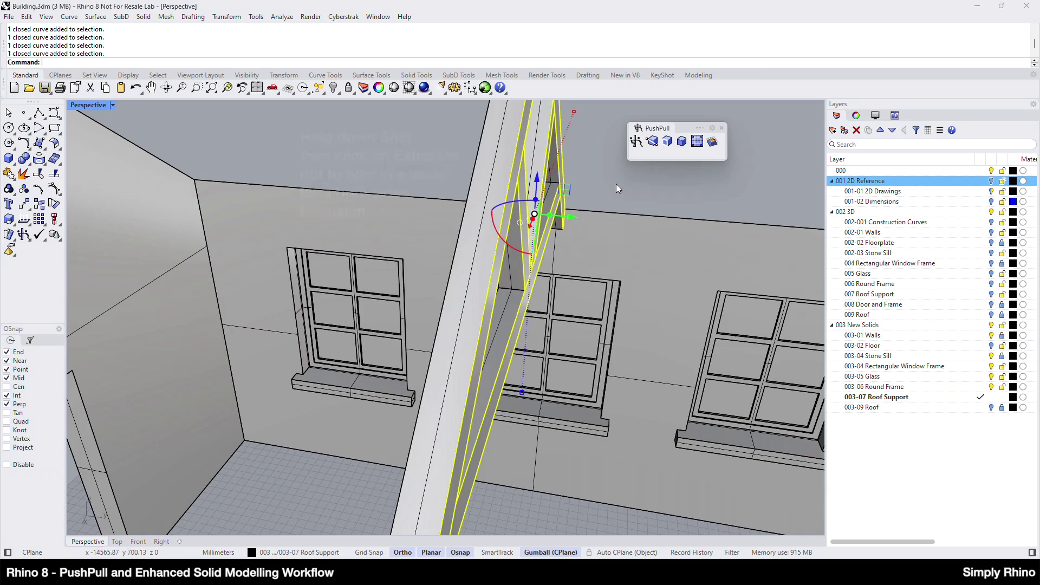
pyautogui.press('Escape')
pyautogui.moveTo(615, 183); pyautogui.dragTo(392, 303, button='right')
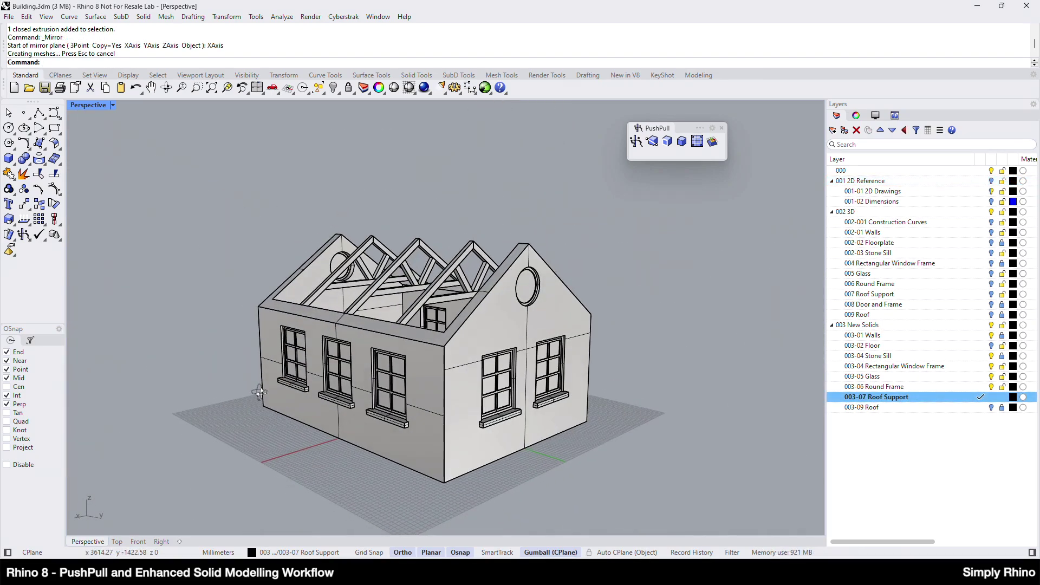
# Step: Turn on the 003-09 Roof layer and orbit to view the finished house with its roof
pyautogui.moveTo(259, 393); pyautogui.dragTo(994, 414, button='right')
pyautogui.click(991, 406)
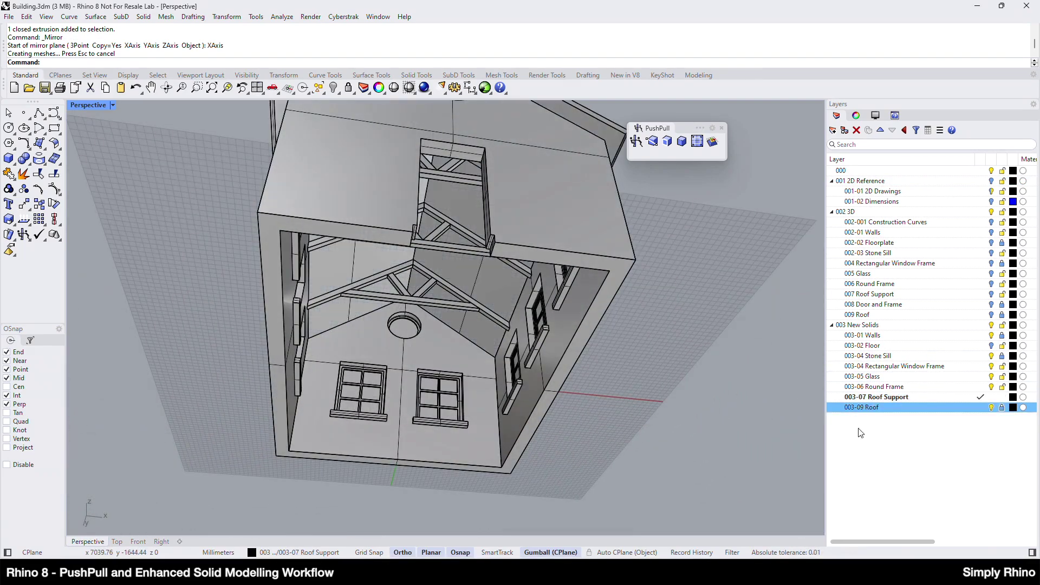
pyautogui.moveTo(653, 427); pyautogui.dragTo(488, 298, button='right')
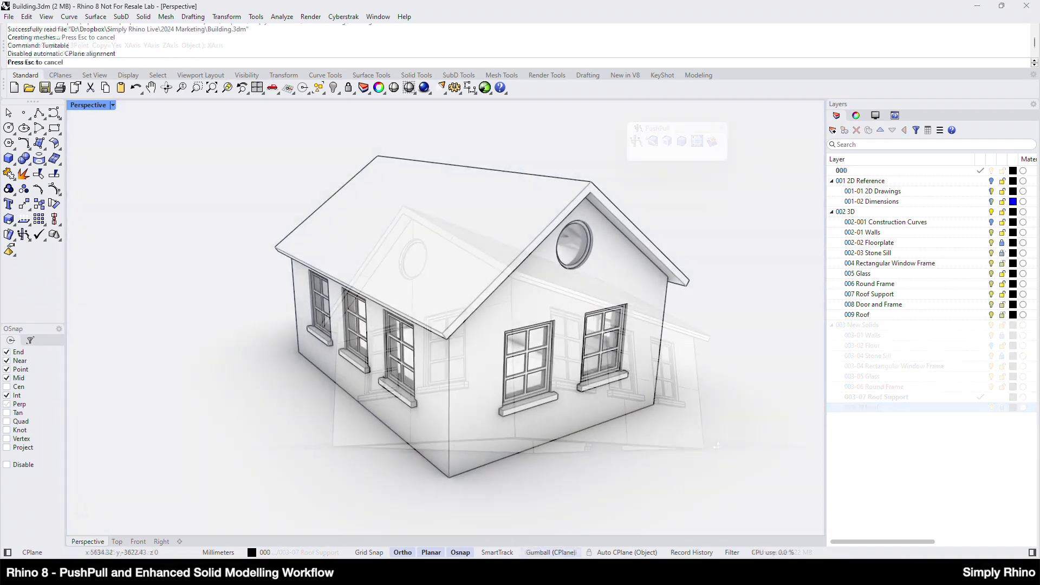